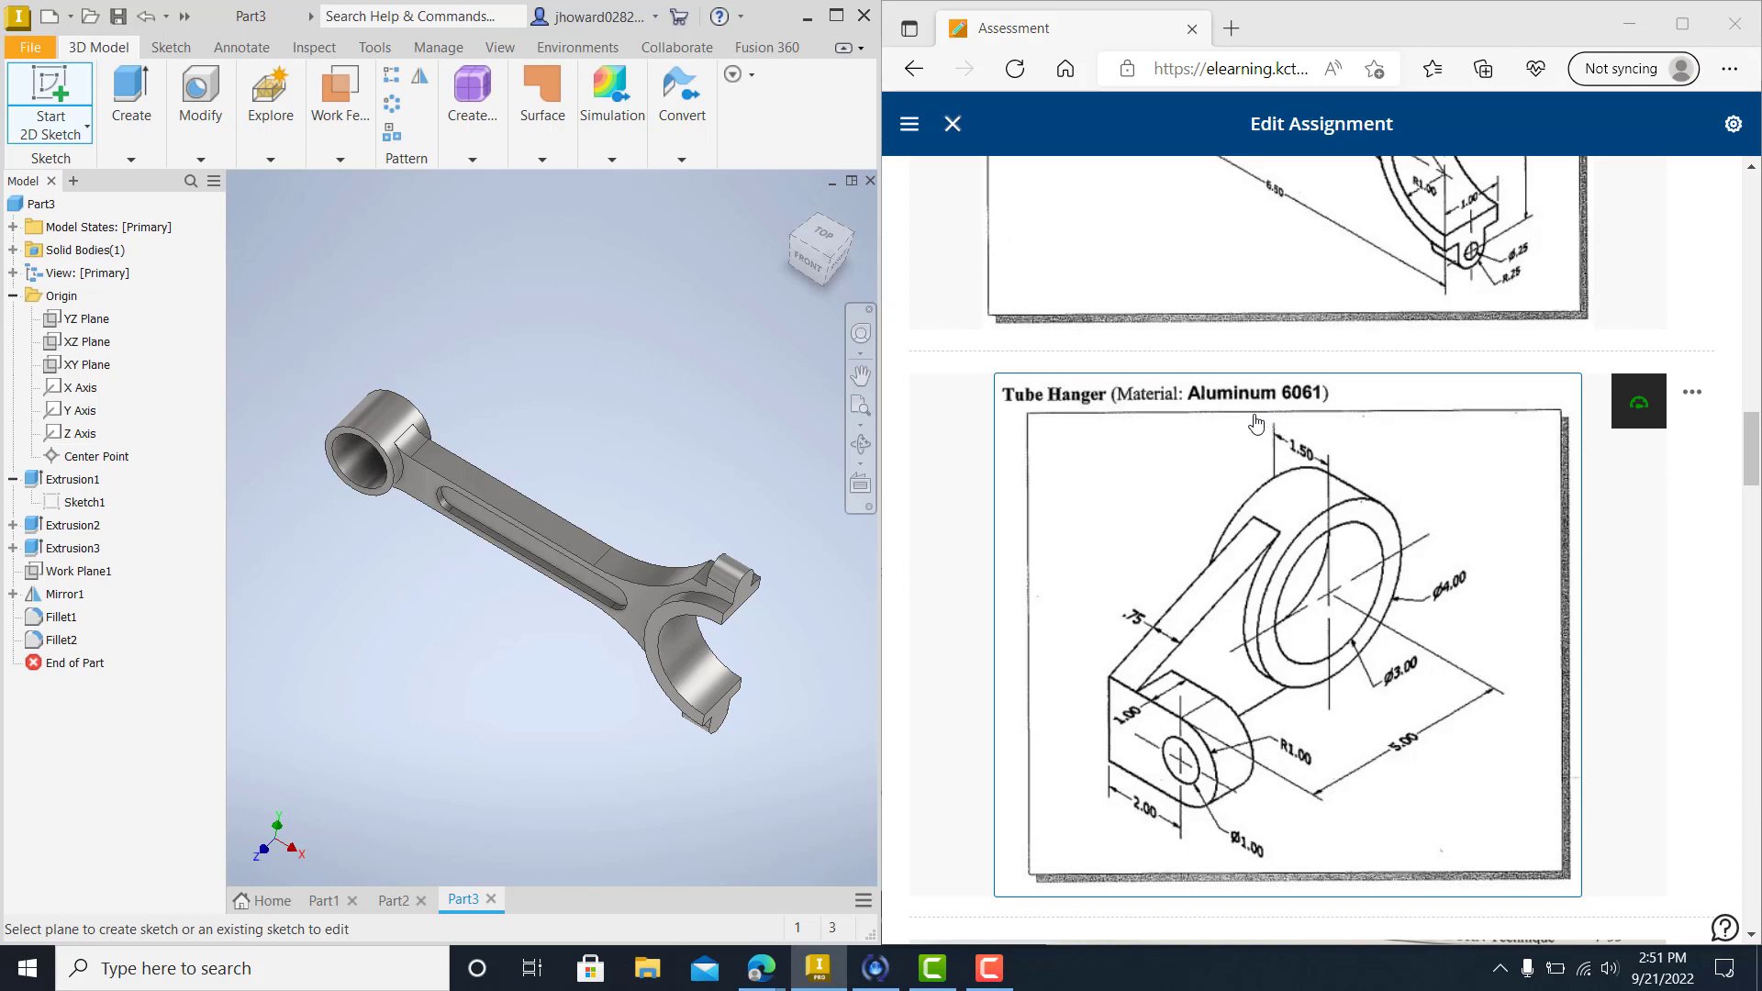
pyautogui.click(43, 129)
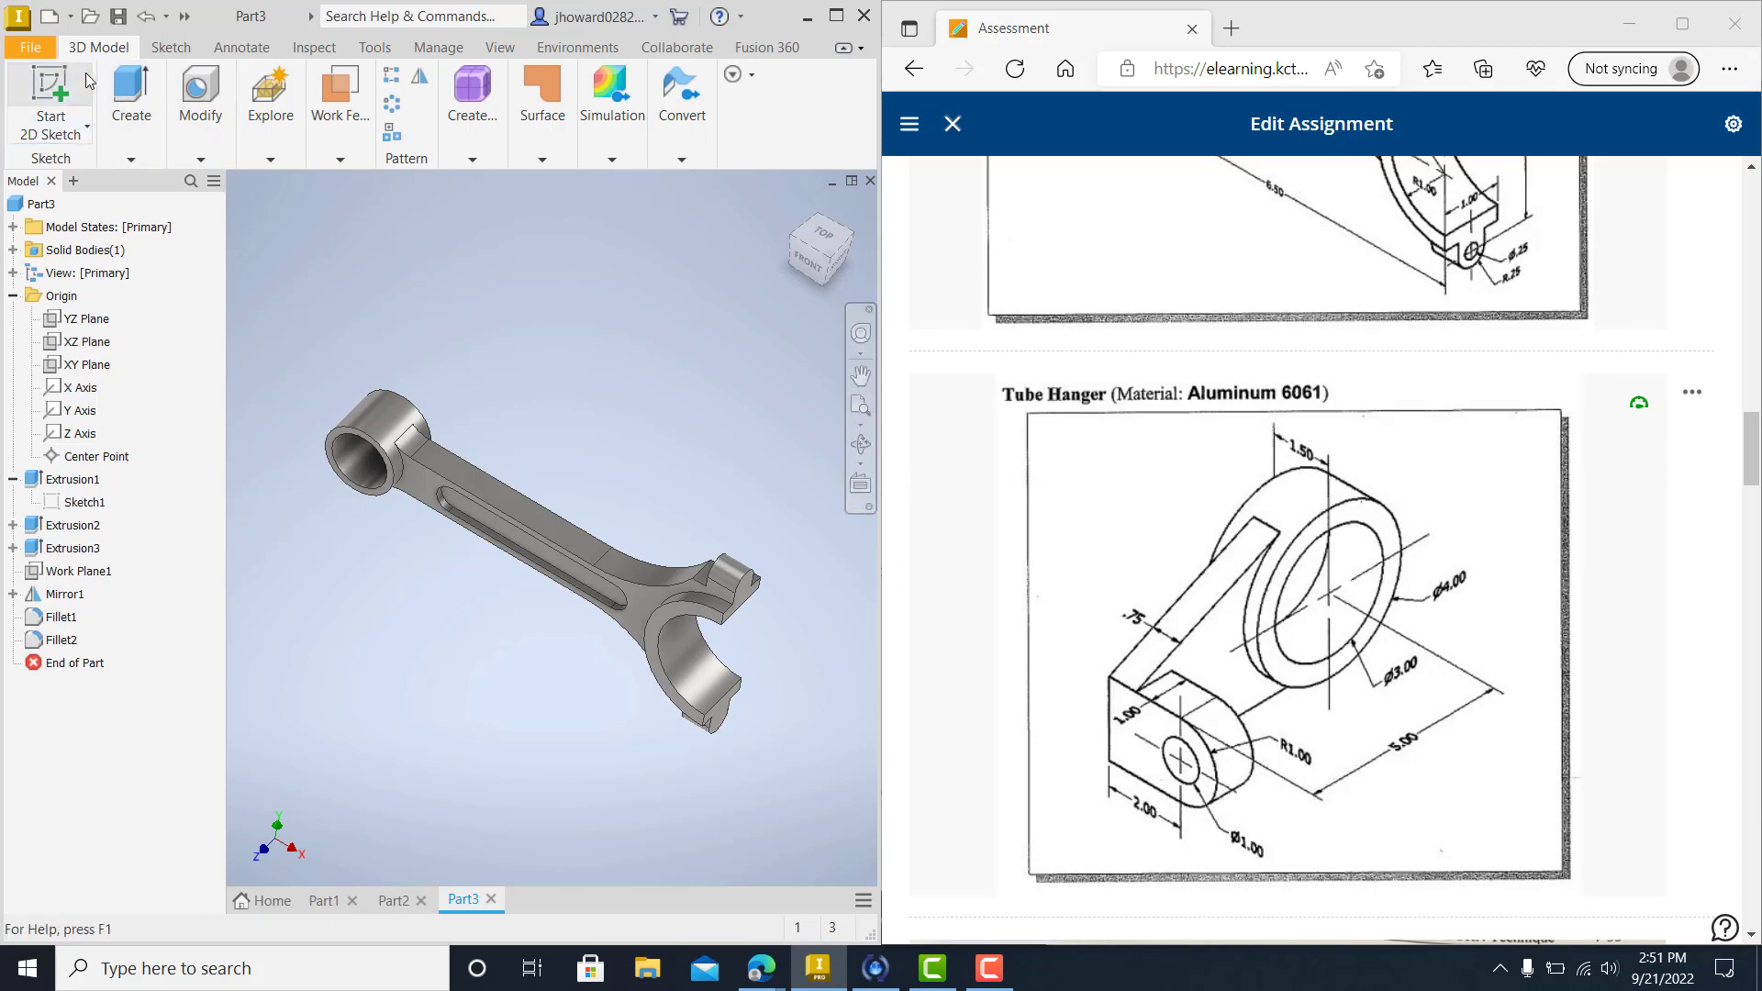
pyautogui.click(46, 131)
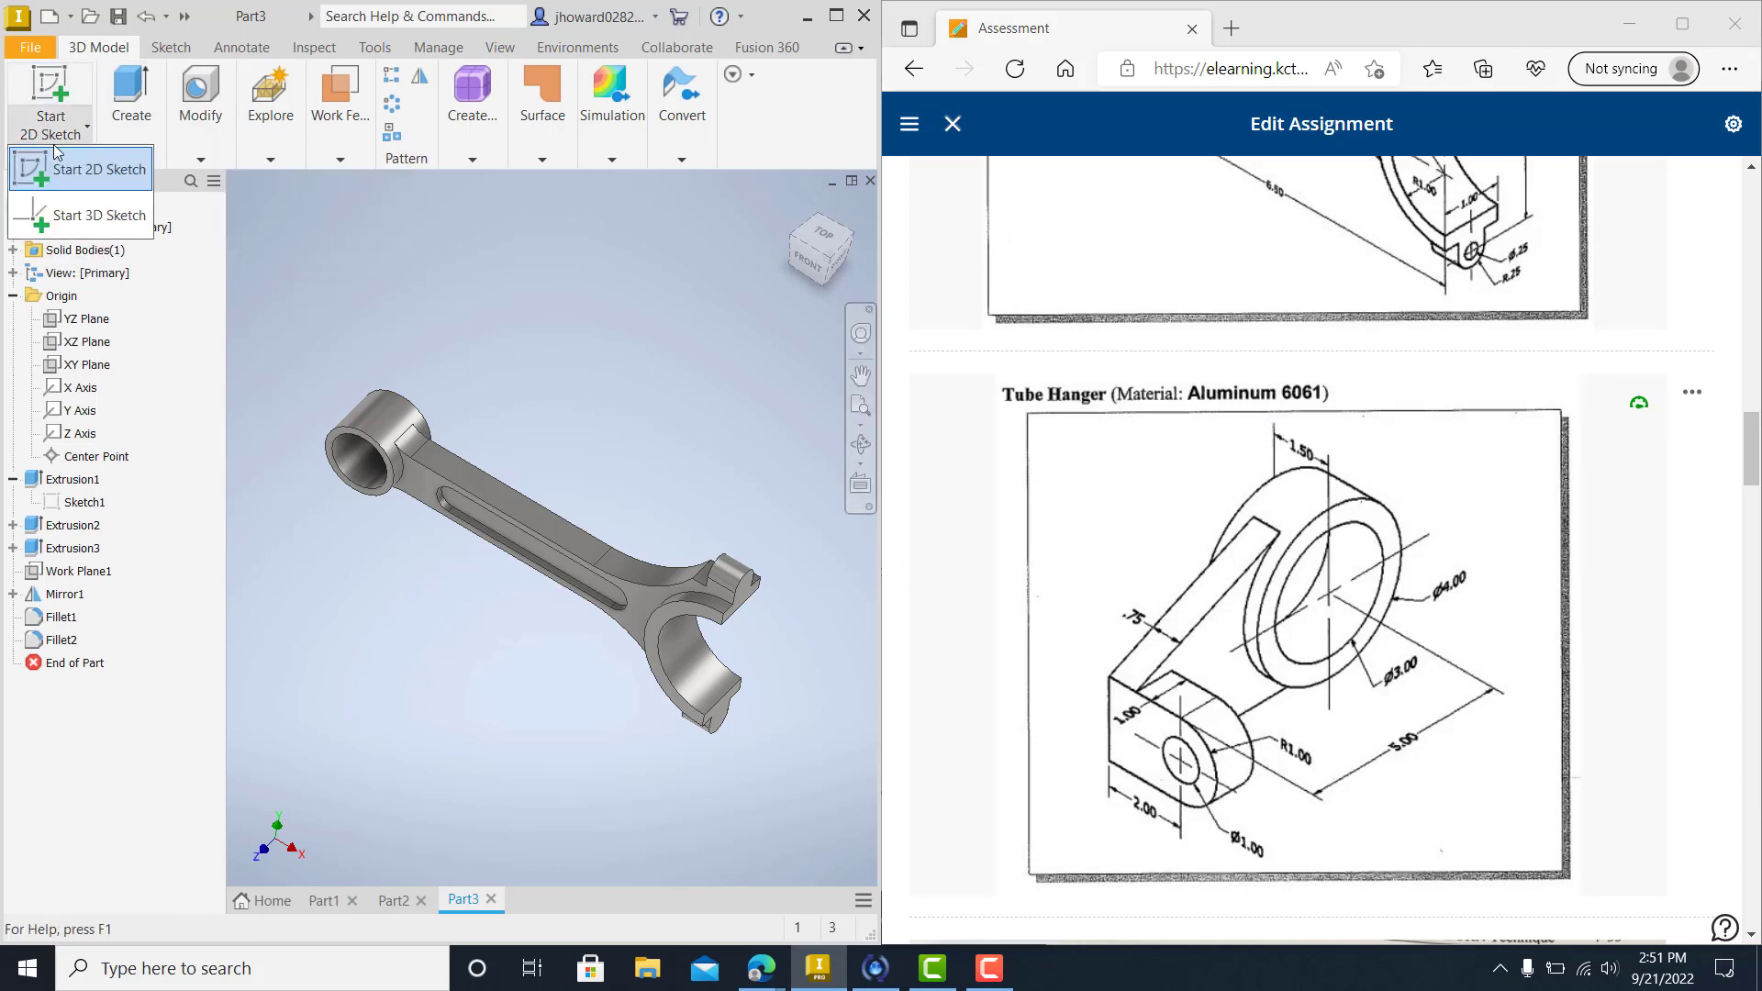
pyautogui.click(71, 174)
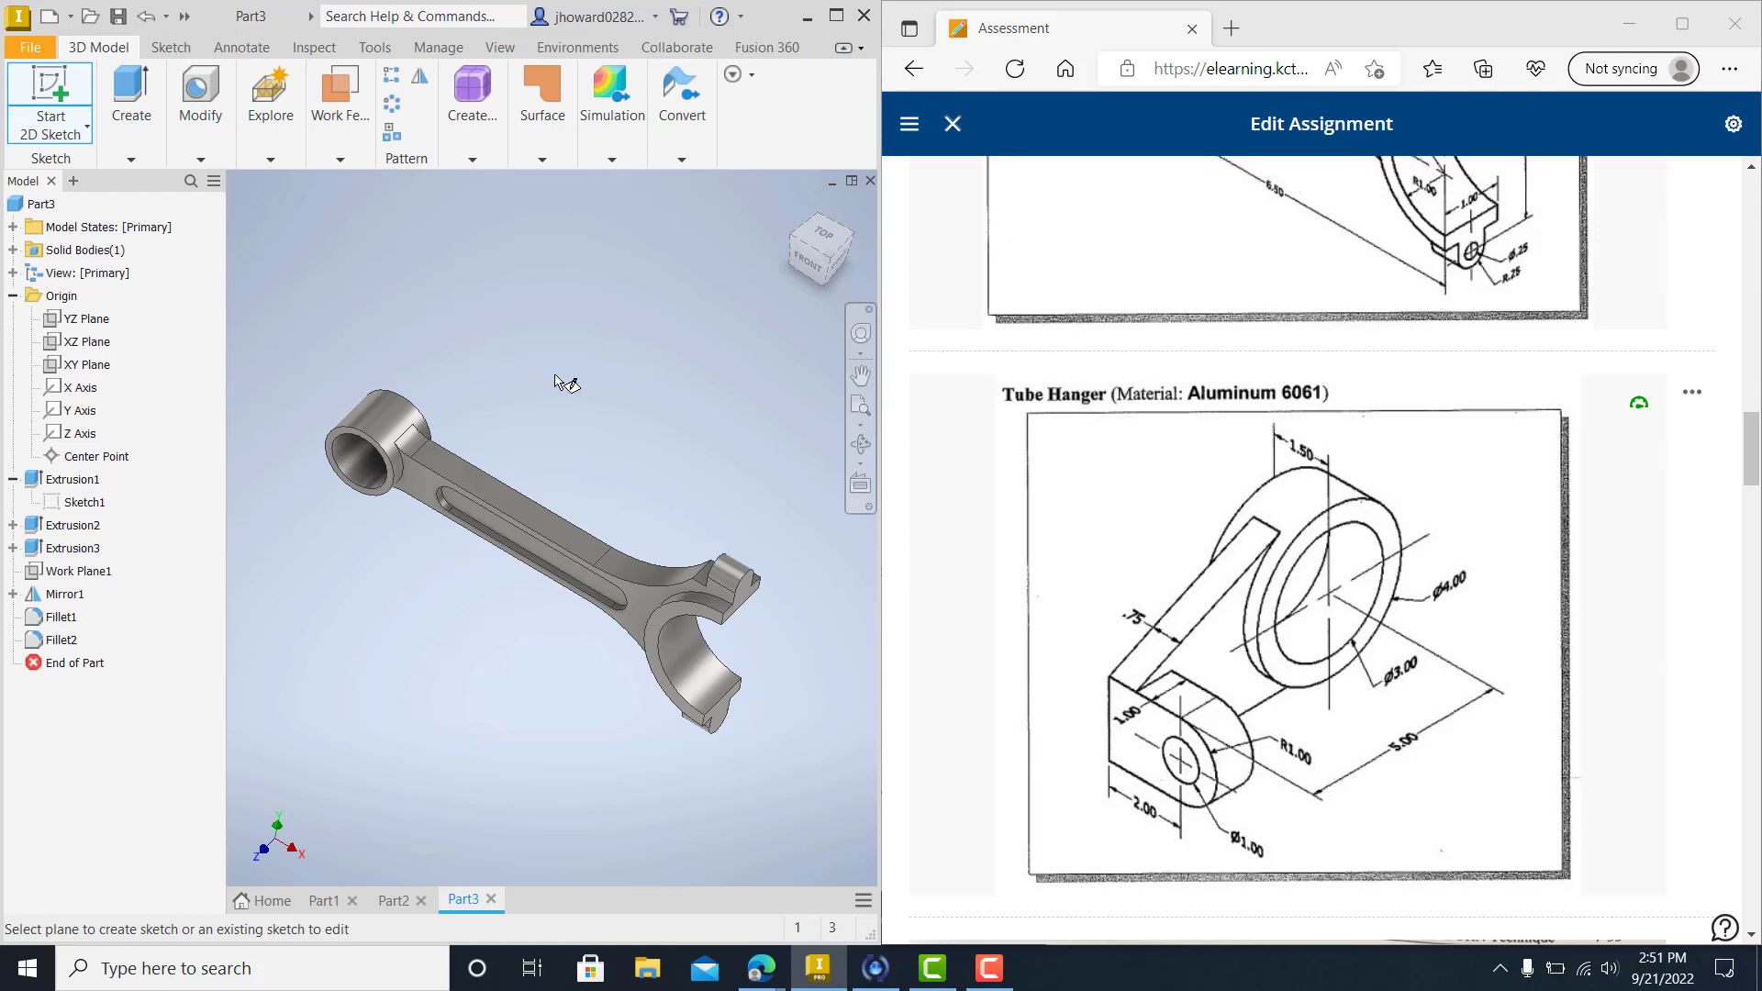
pyautogui.press('Escape')
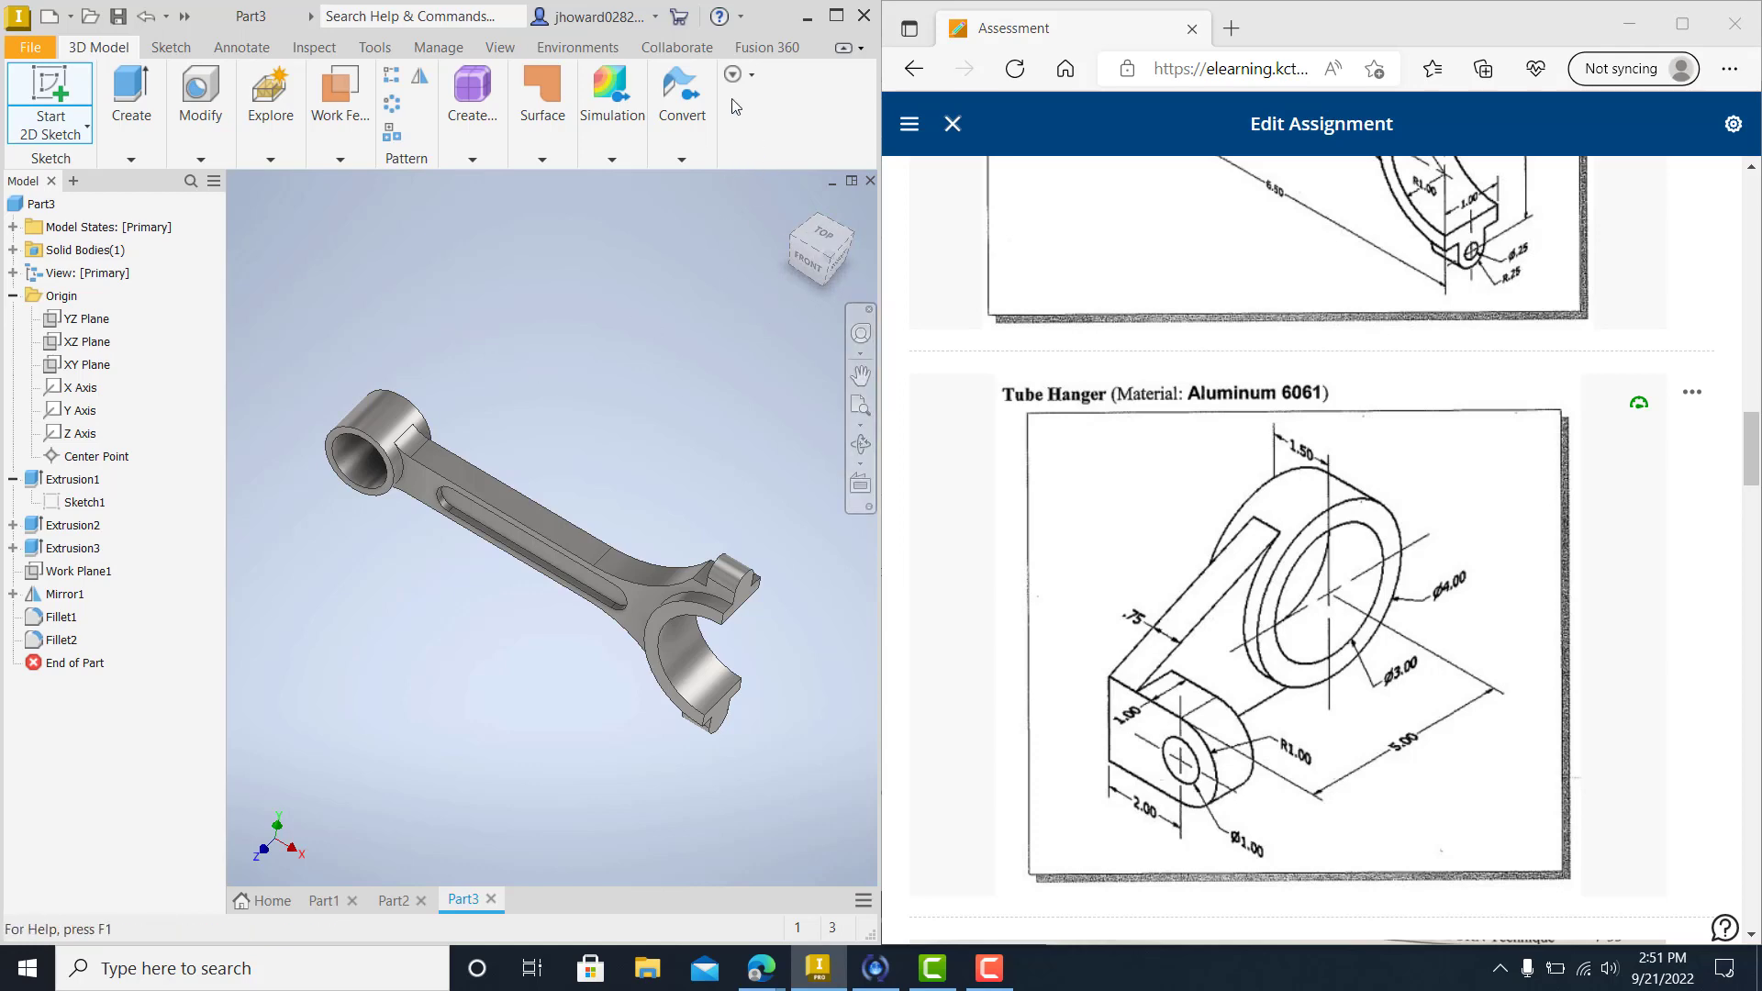
pyautogui.click(836, 16)
pyautogui.press('Escape')
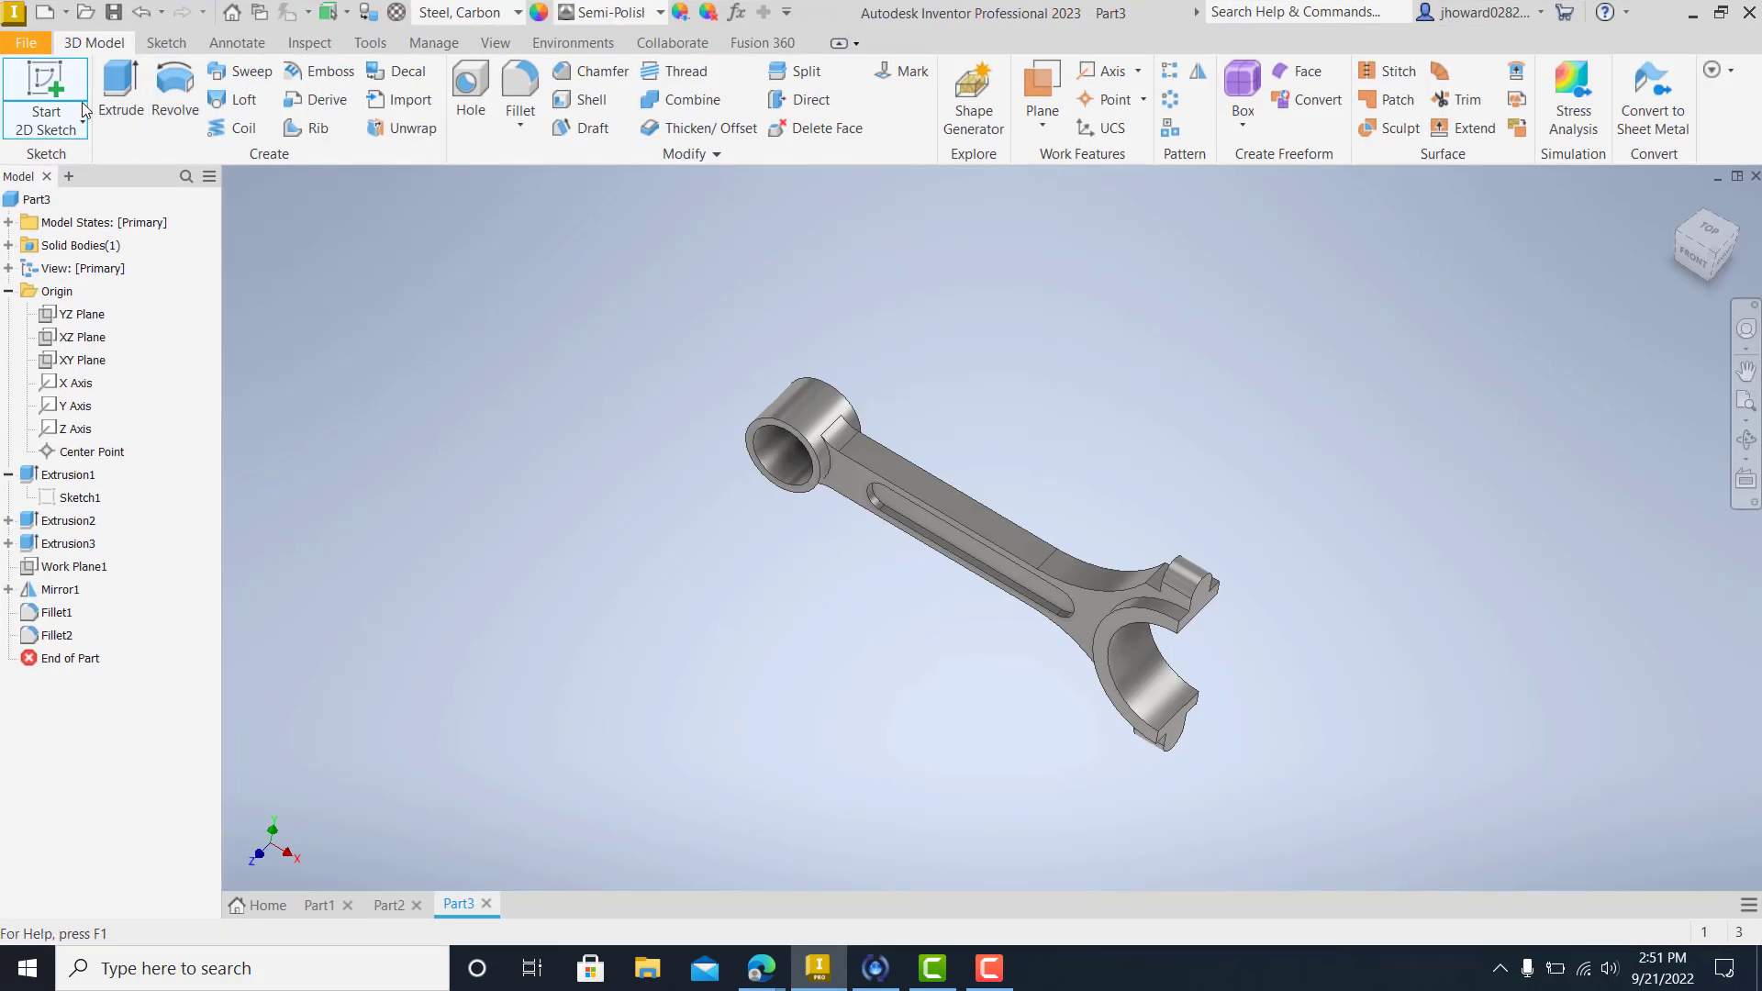
pyautogui.click(49, 129)
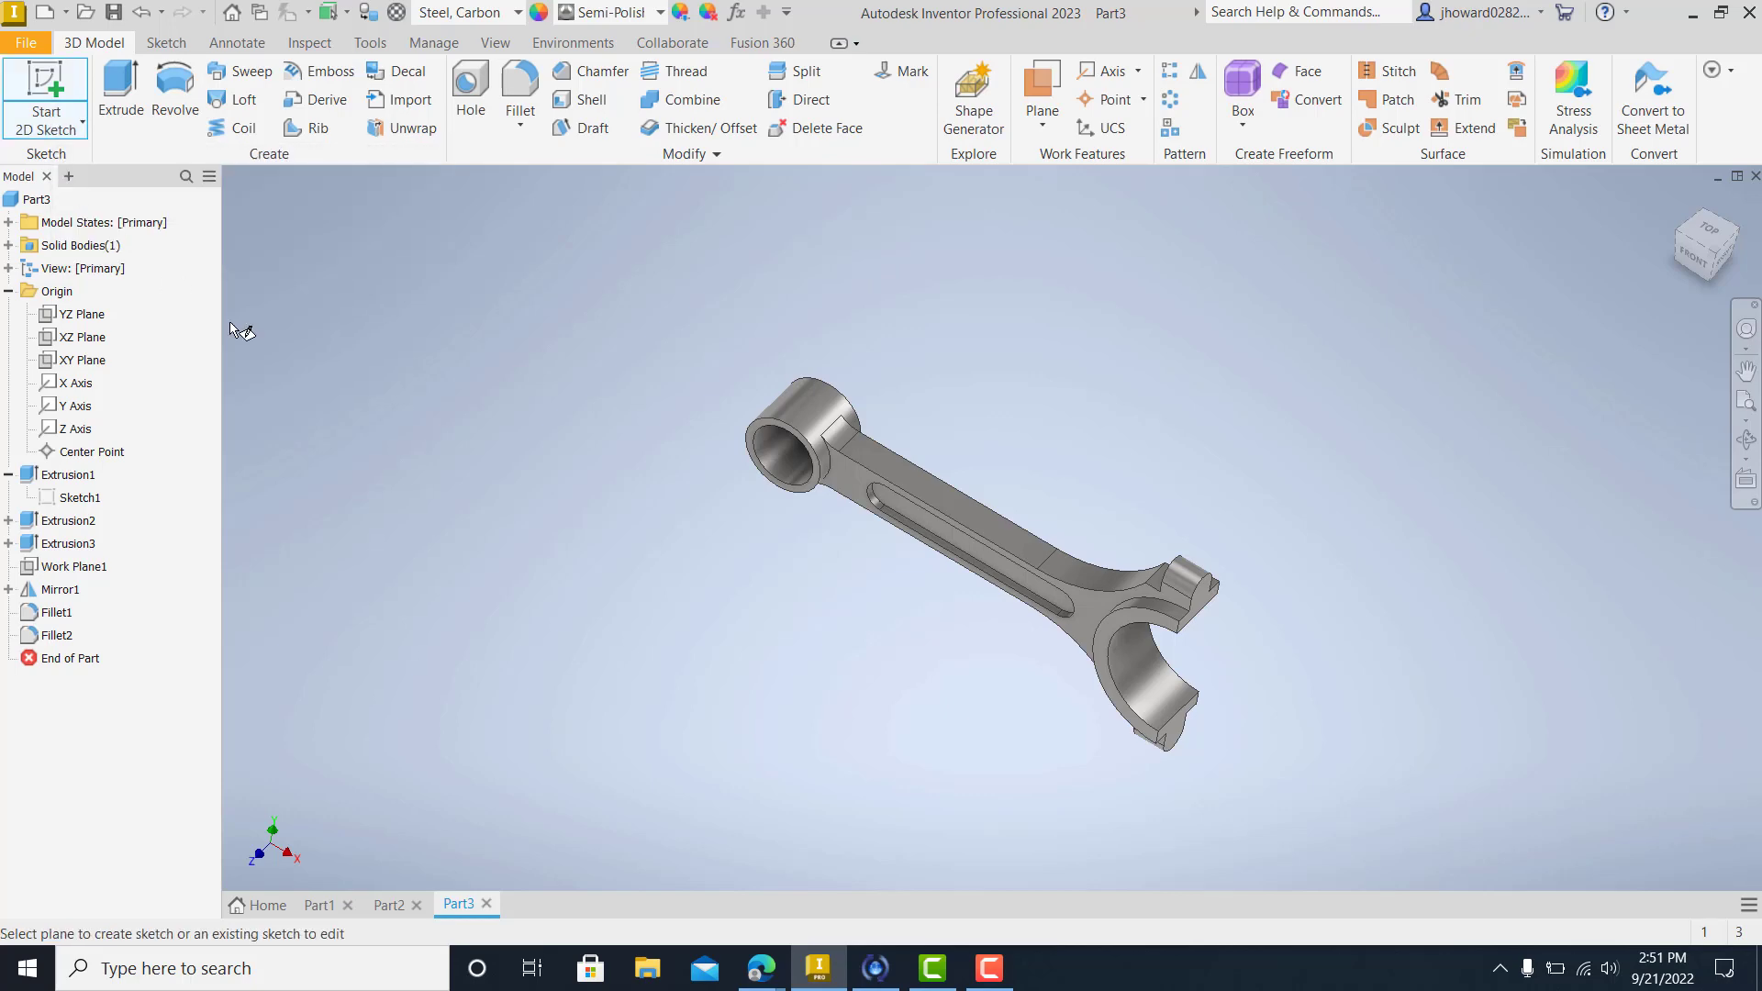
# Create a new part file from a part template.
pyautogui.click(27, 42)
pyautogui.click(79, 133)
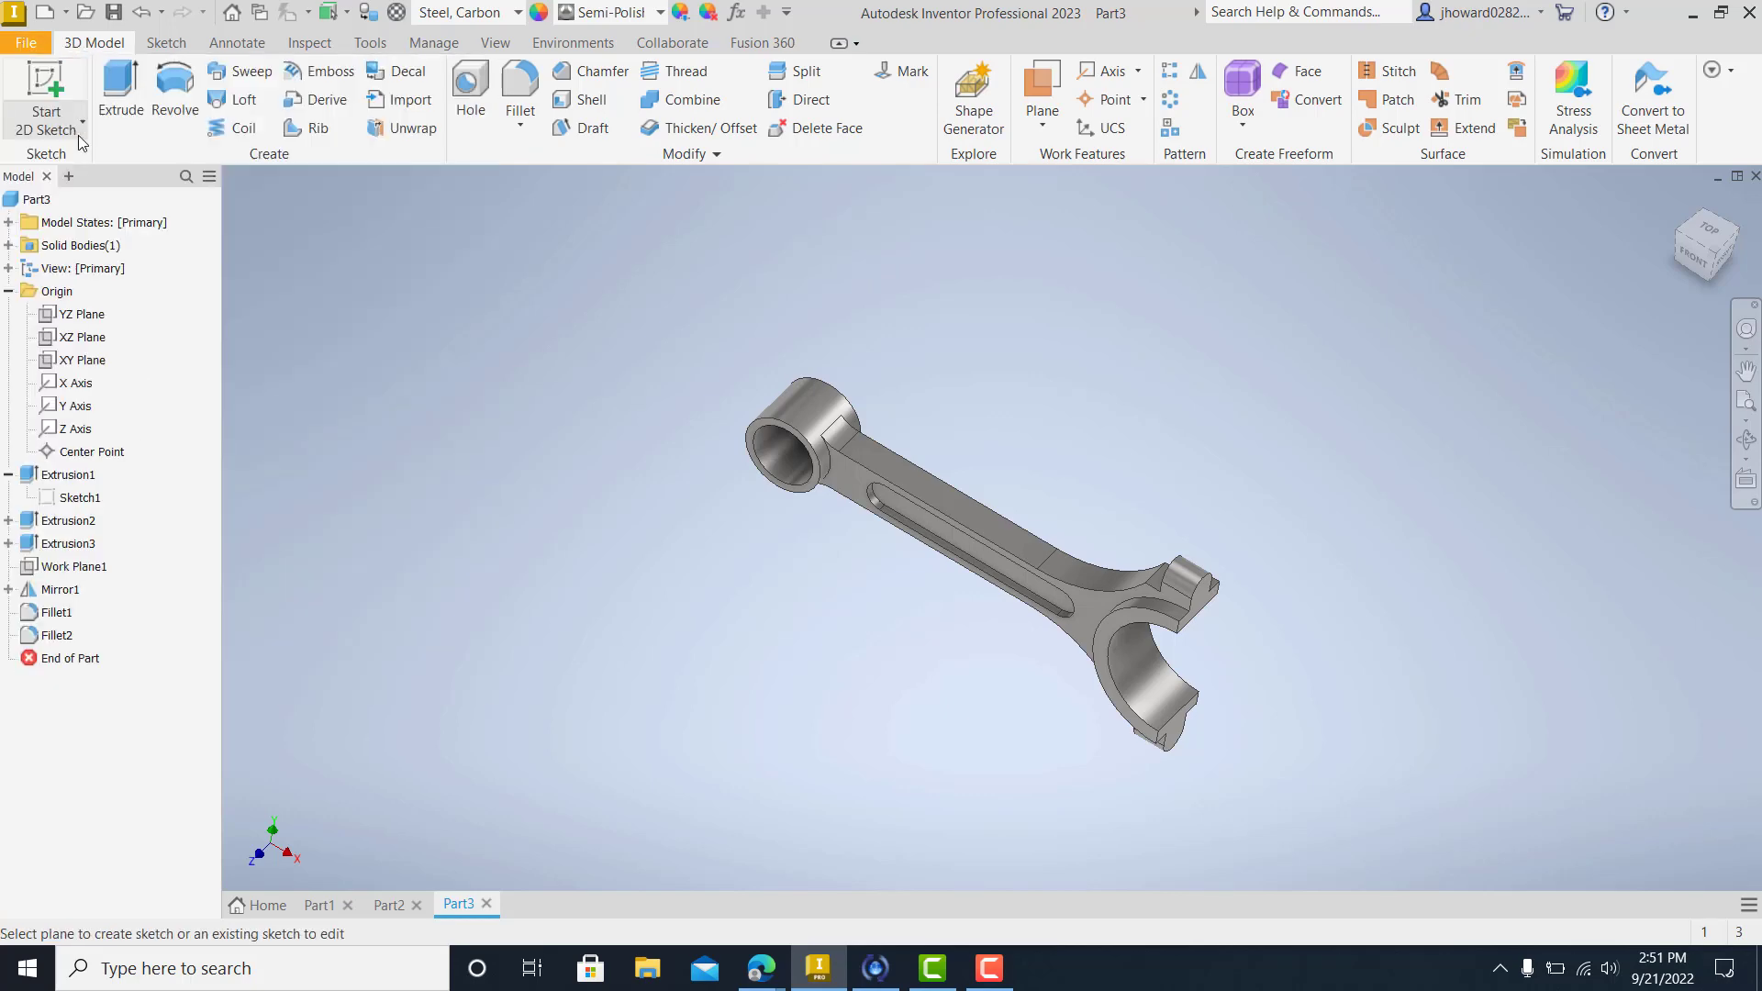
pyautogui.doubleClick(597, 408)
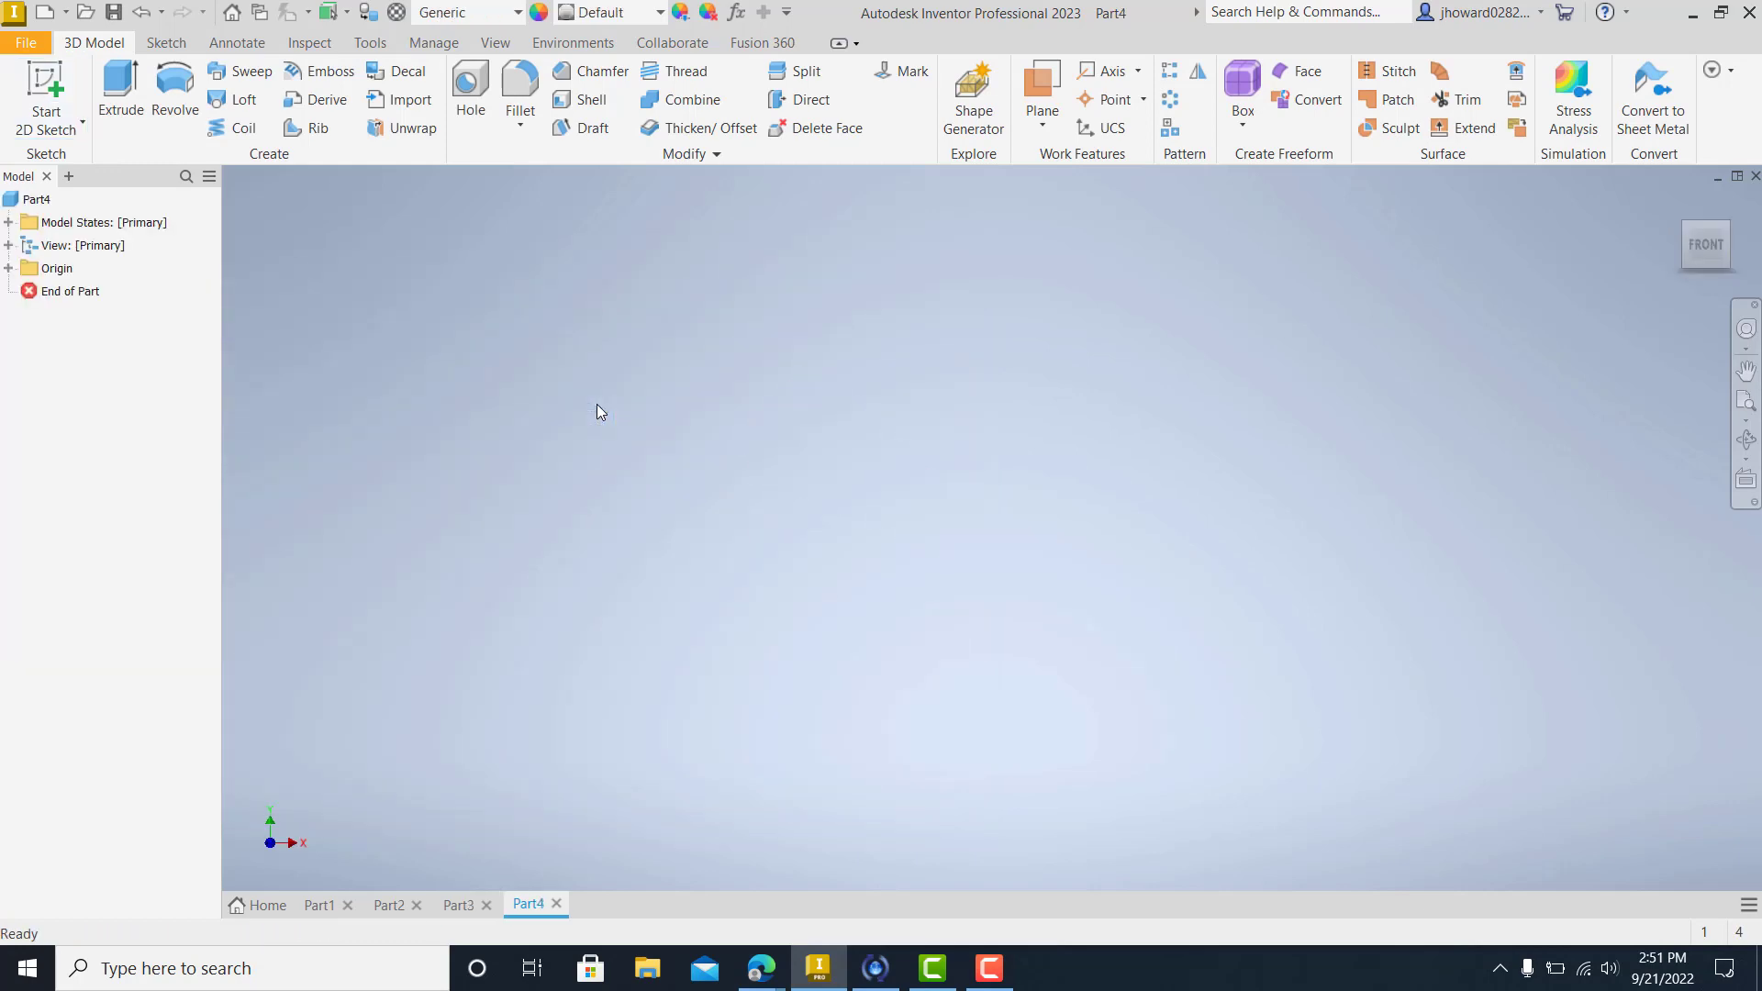
# Start a 2D sketch on the new part's XY Plane and place the window side by side with the Tube Hanger drawing.
pyautogui.click(55, 136)
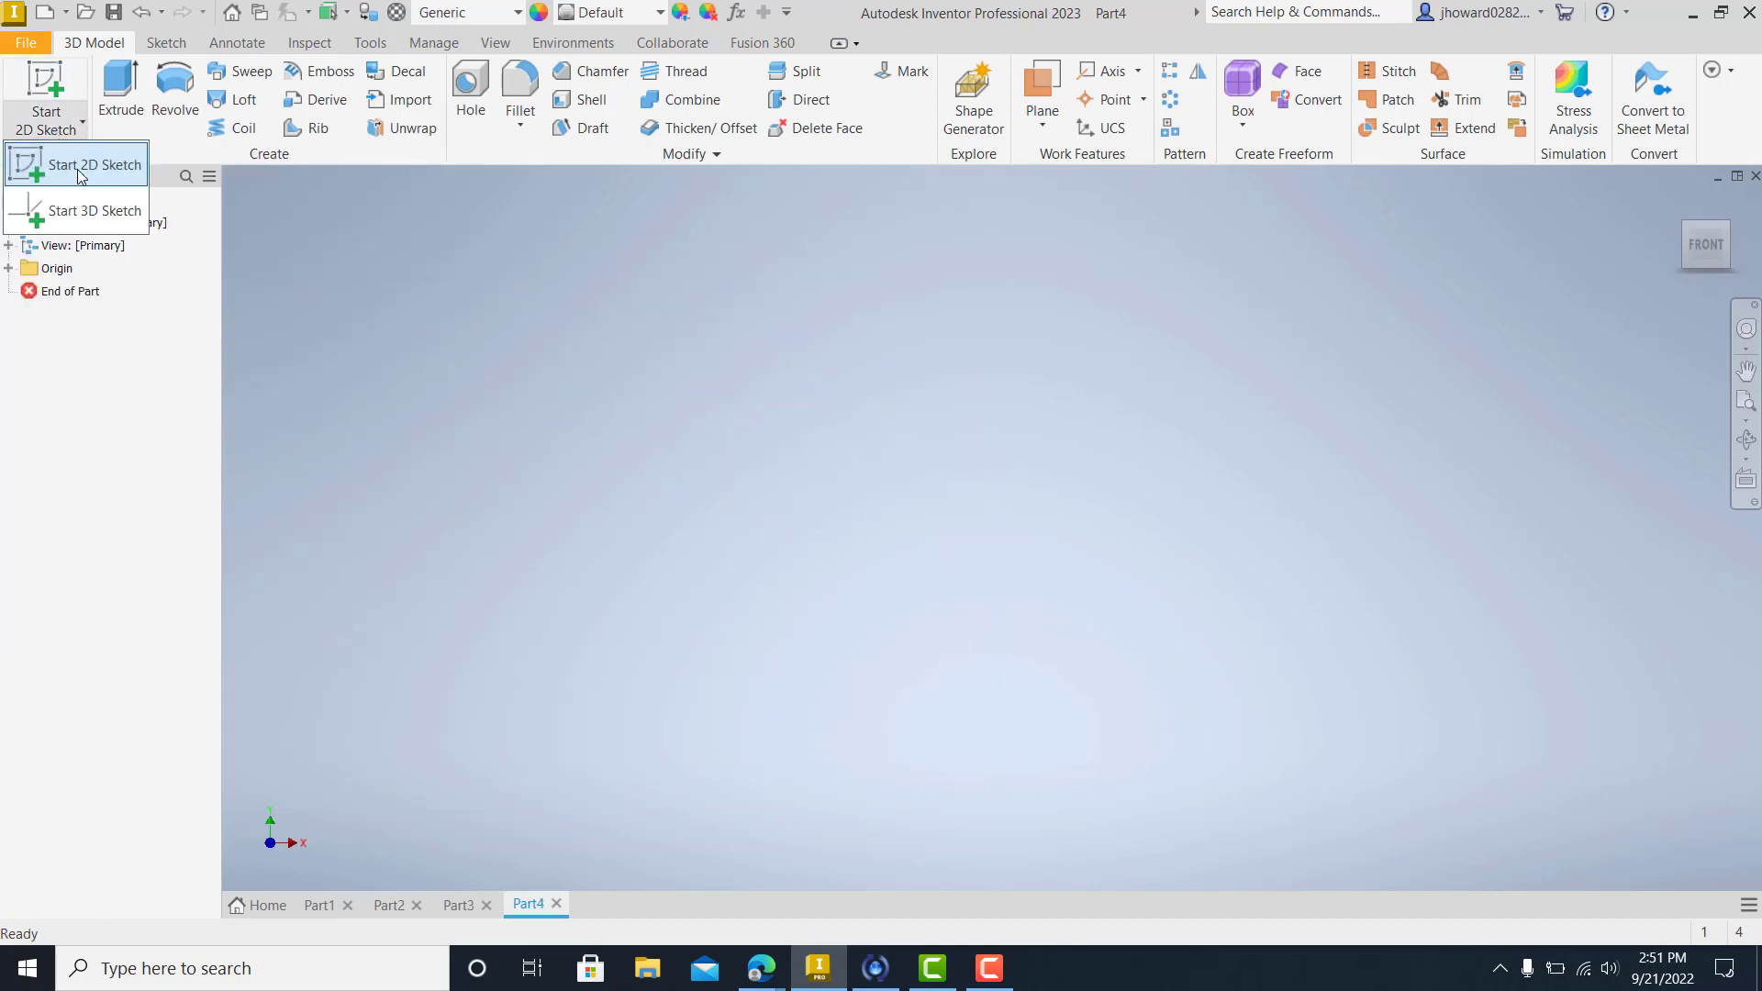
pyautogui.click(80, 167)
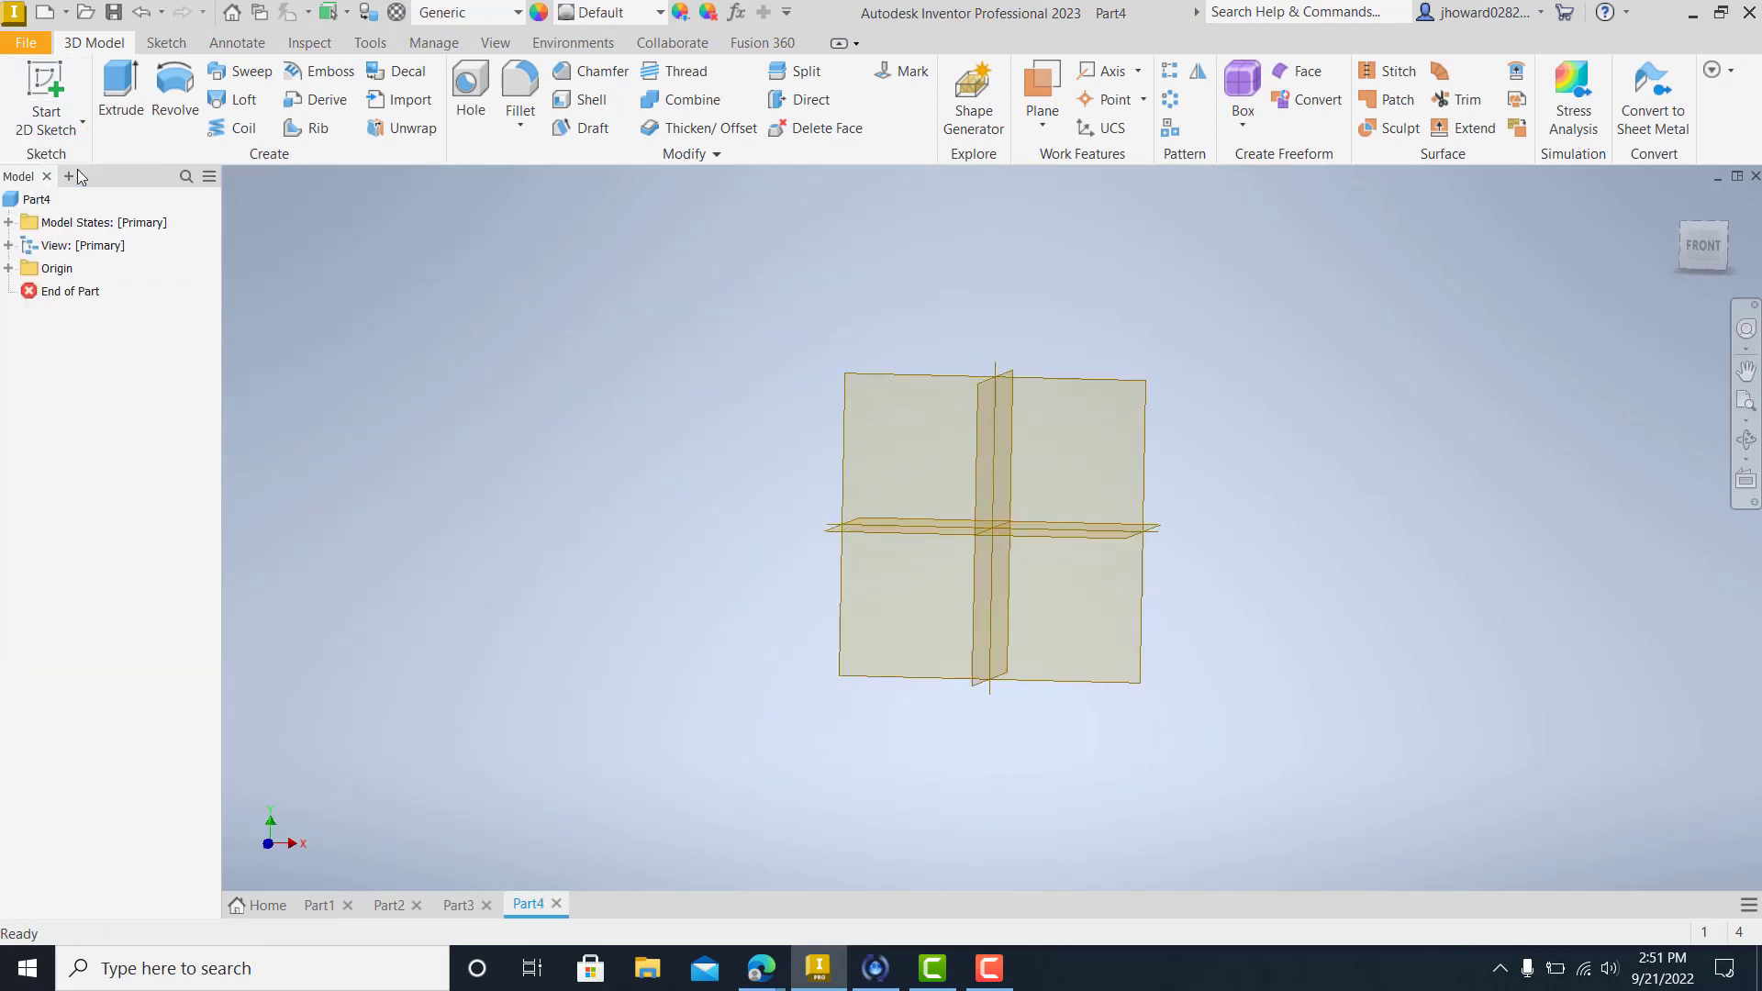
pyautogui.click(10, 268)
pyautogui.click(82, 337)
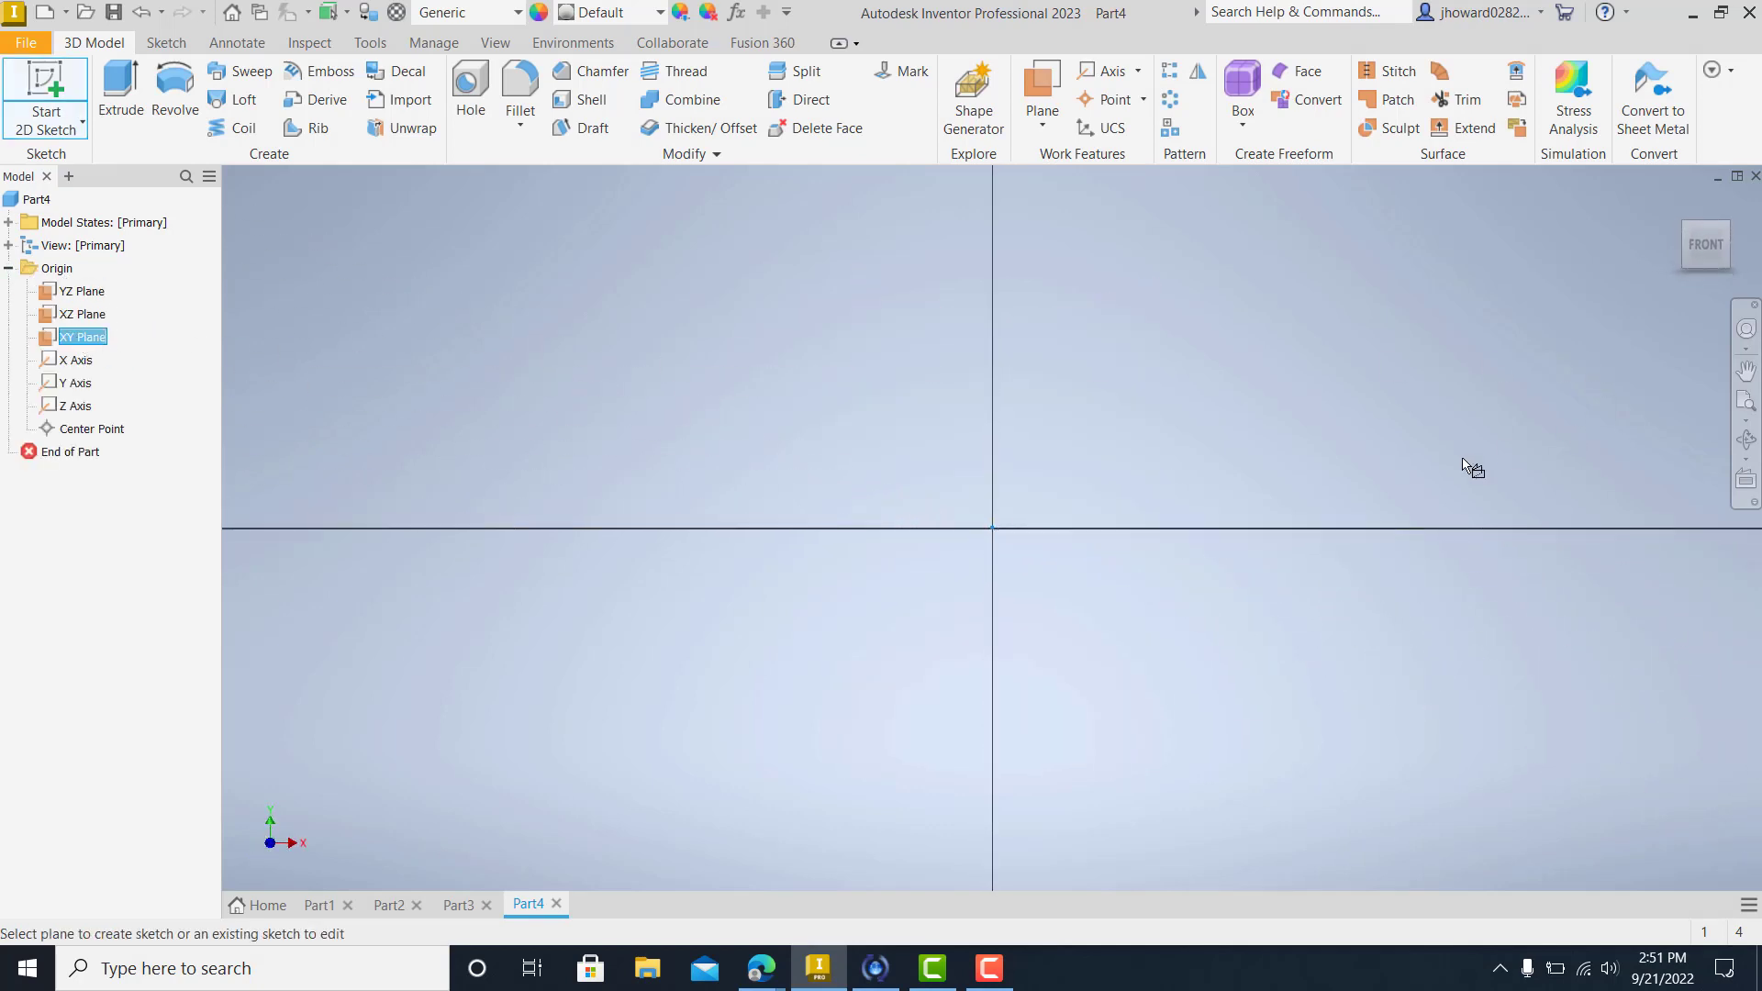
pyautogui.click(1721, 12)
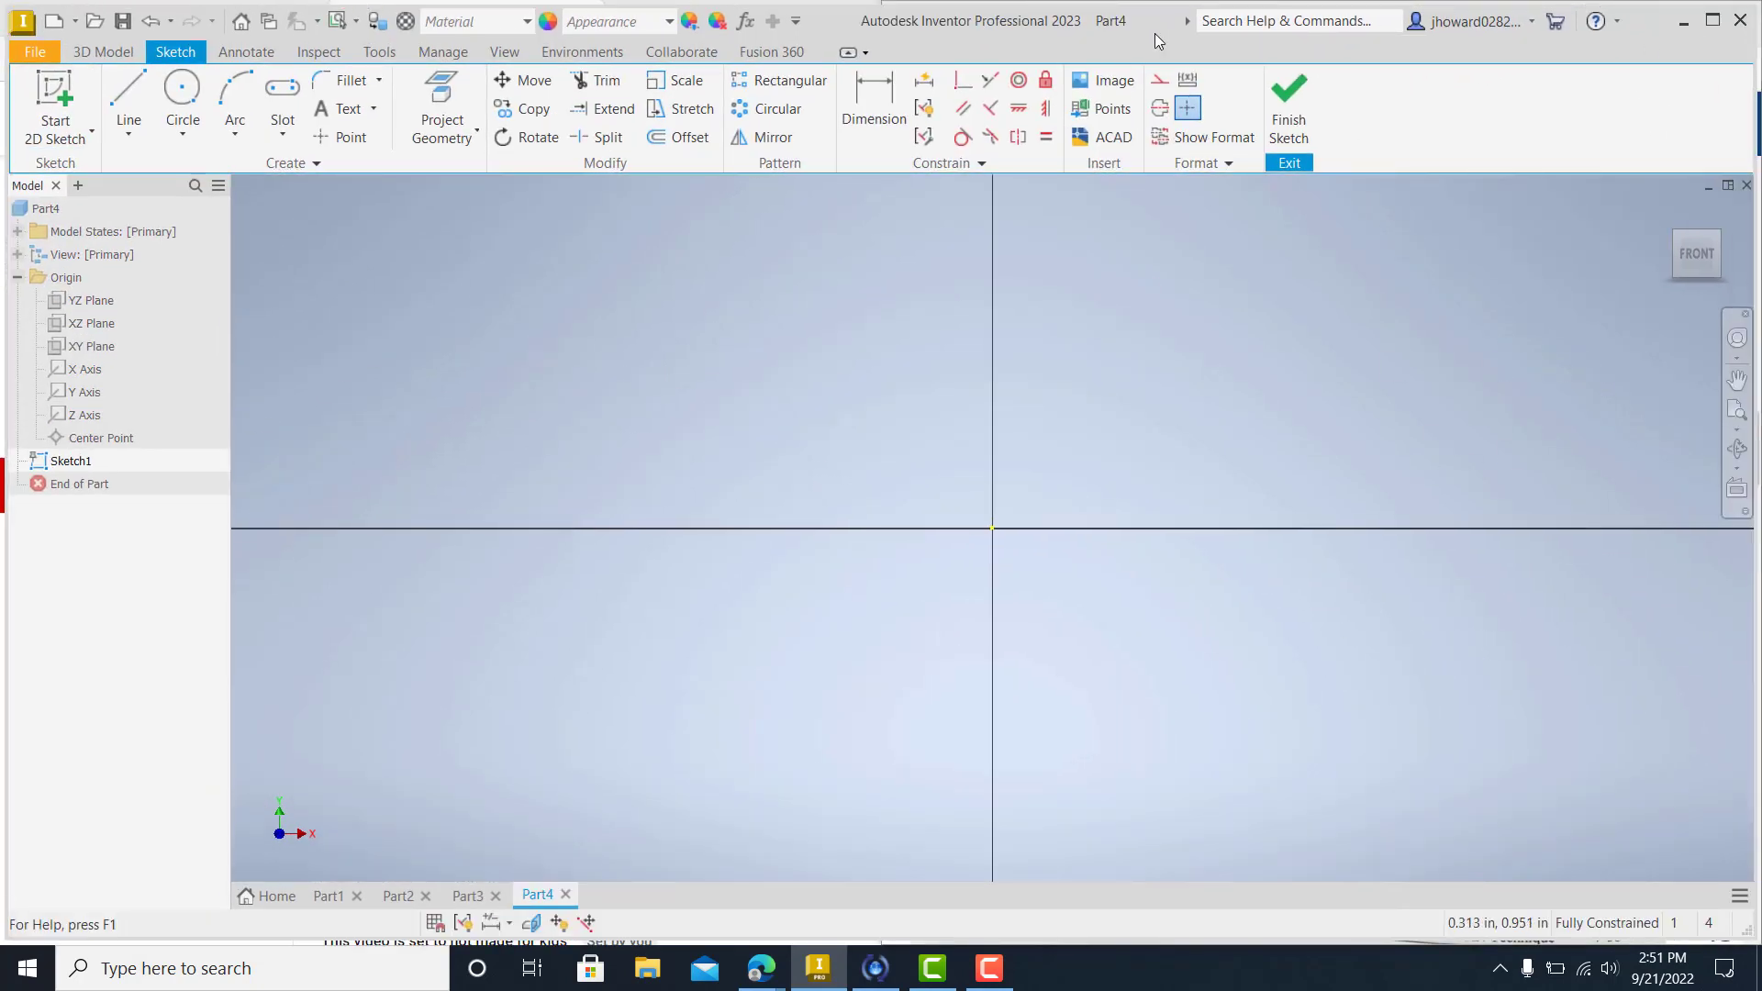
pyautogui.moveTo(1053, 16); pyautogui.dragTo(3, 19)
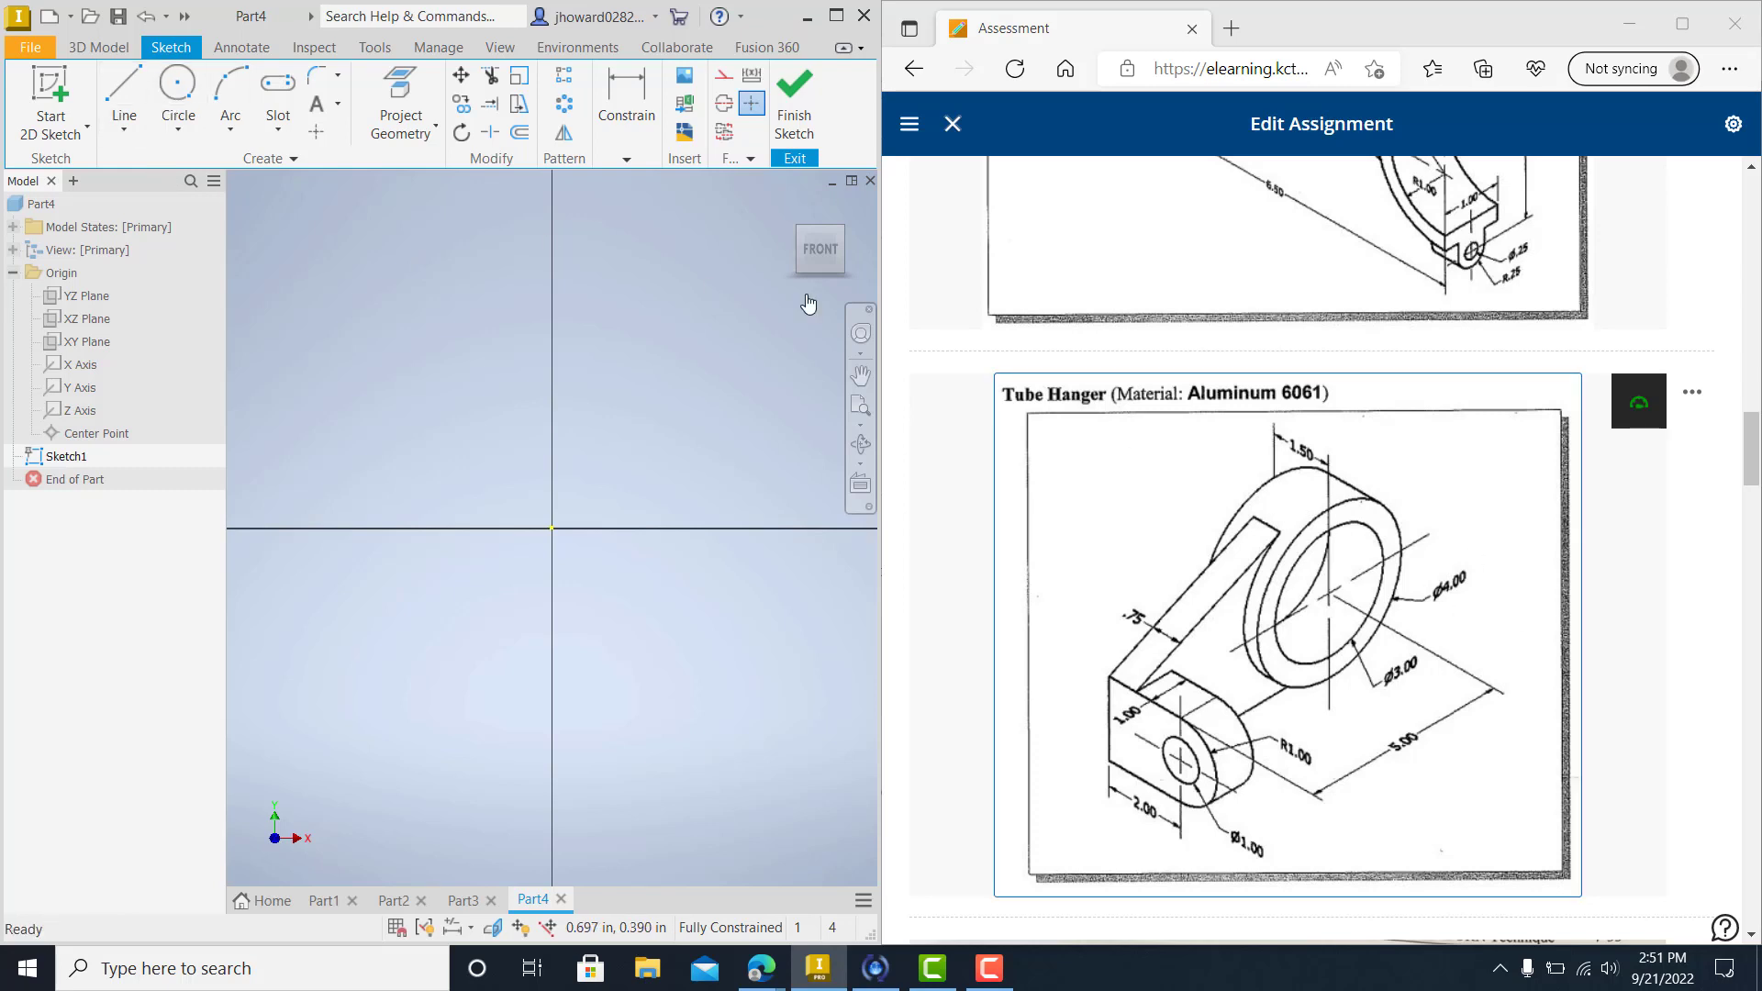
# Draw two concentric circles with diameters of 4 in and 3 in, centred on the sketch origin.
pyautogui.click(179, 129)
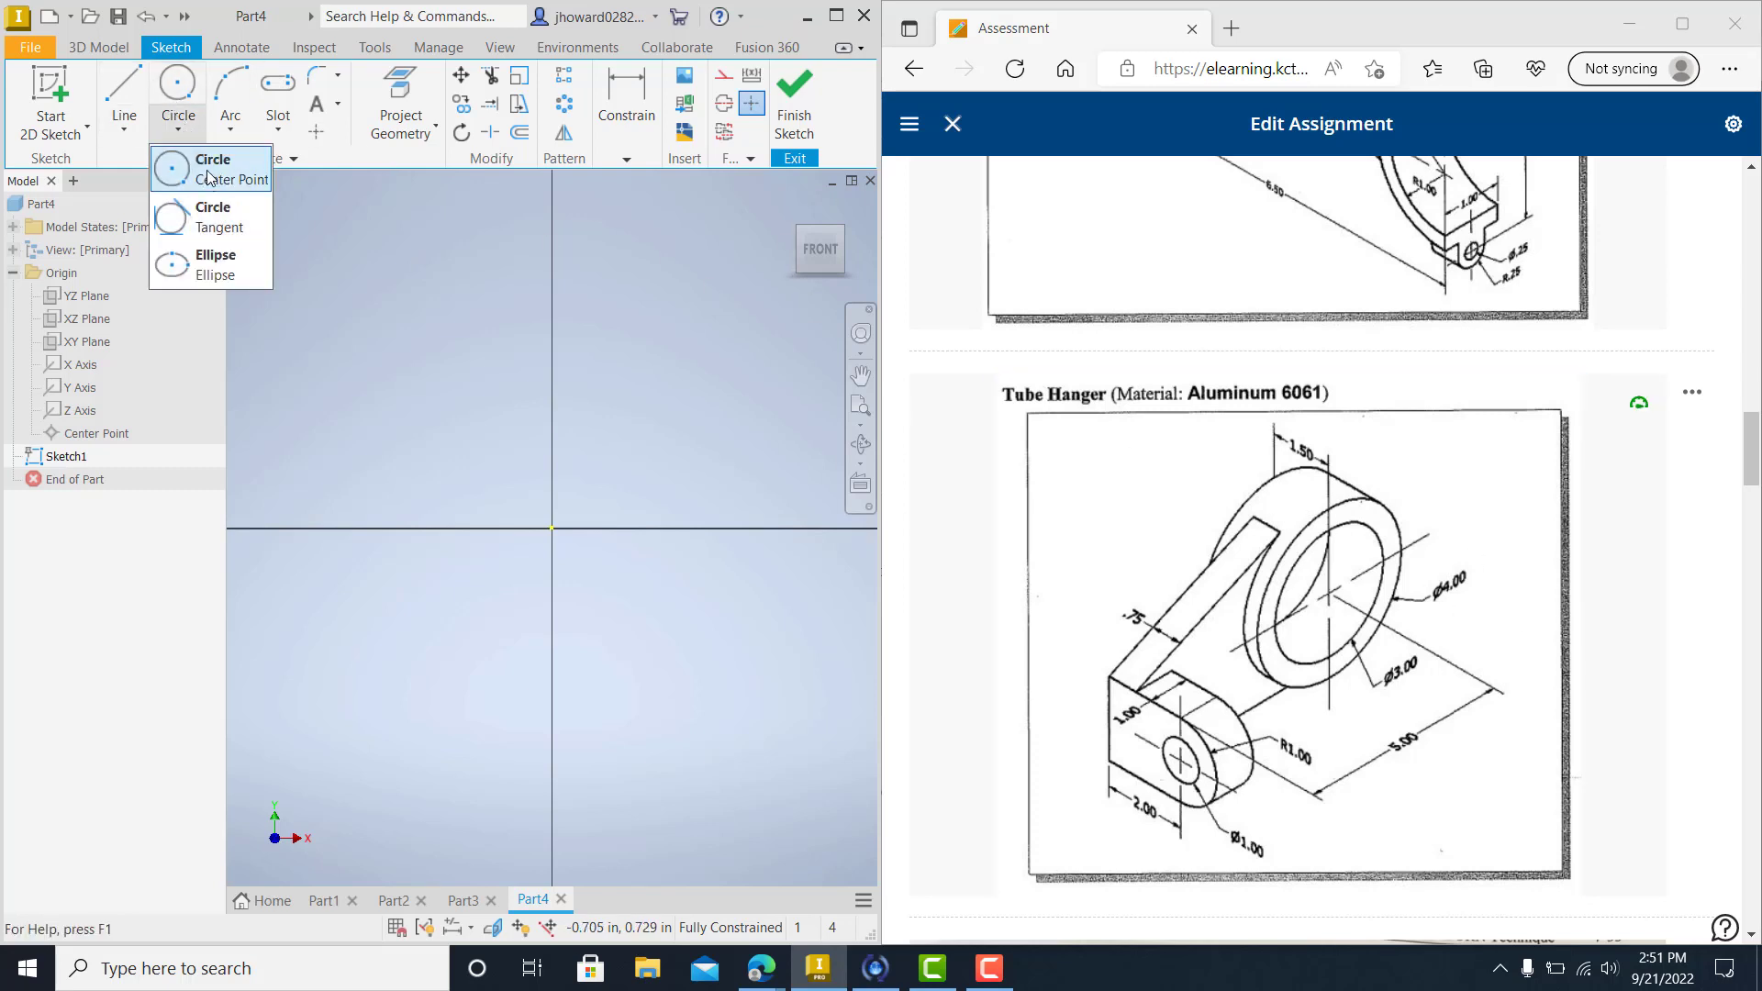
pyautogui.click(209, 171)
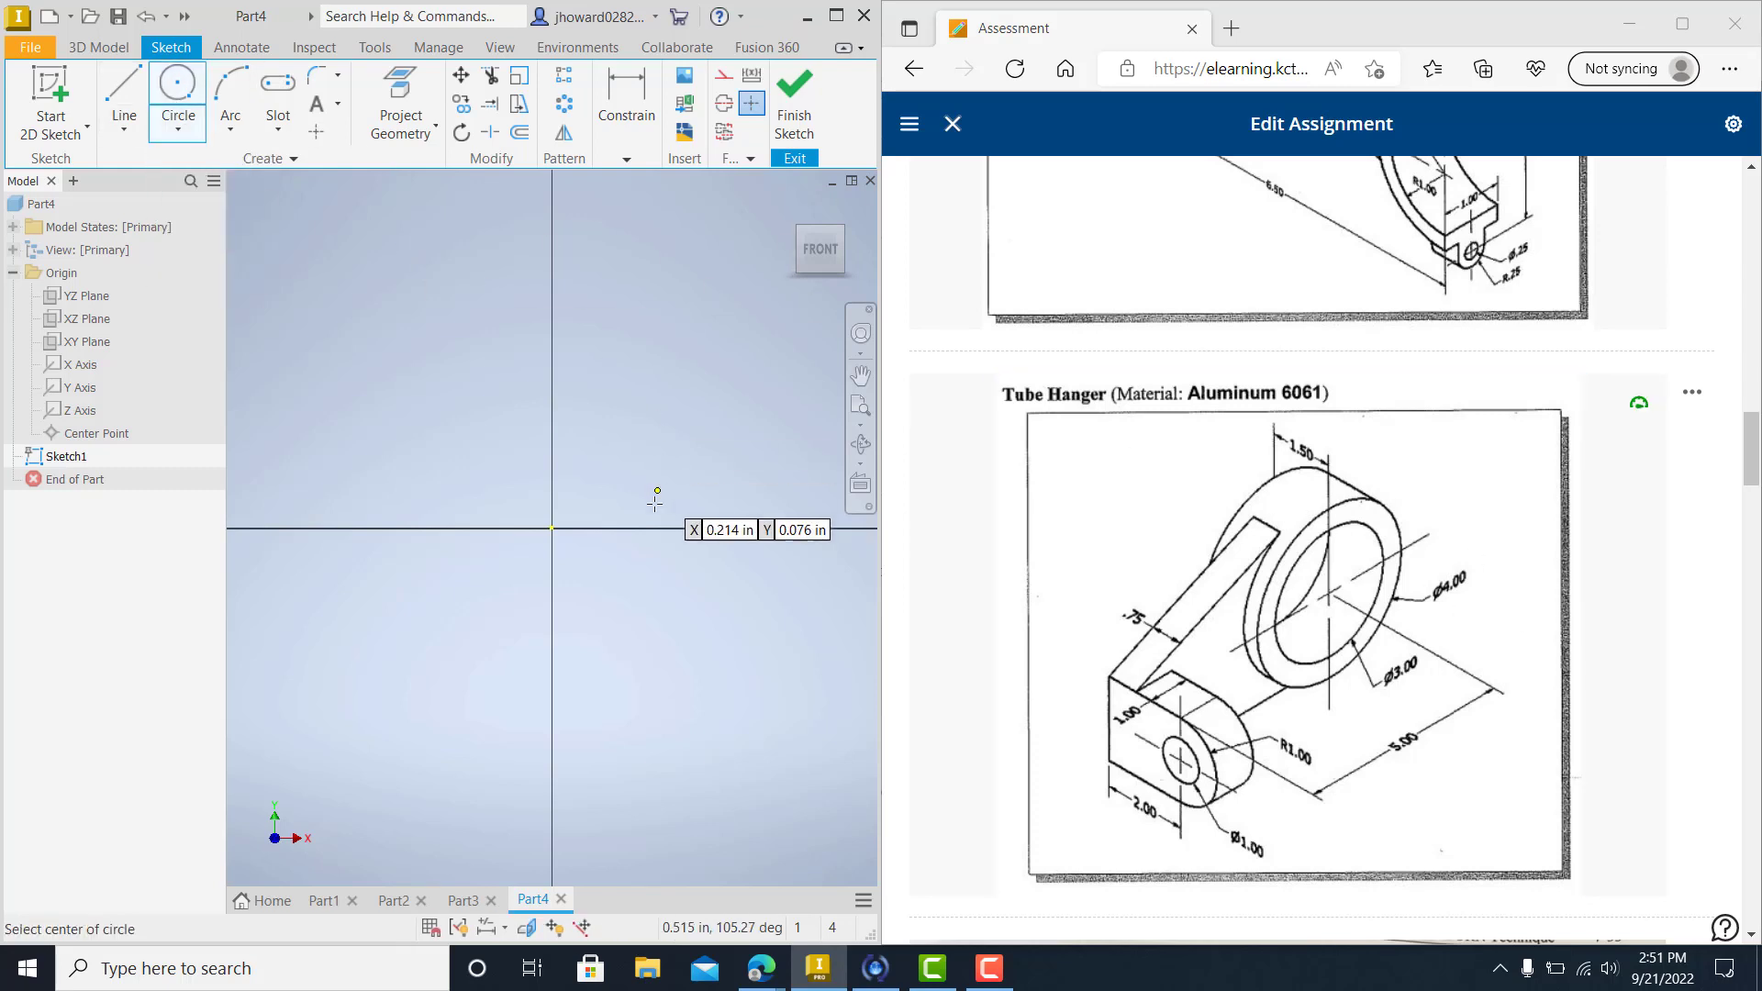
pyautogui.click(552, 528)
pyautogui.write('4')
pyautogui.press('Return')
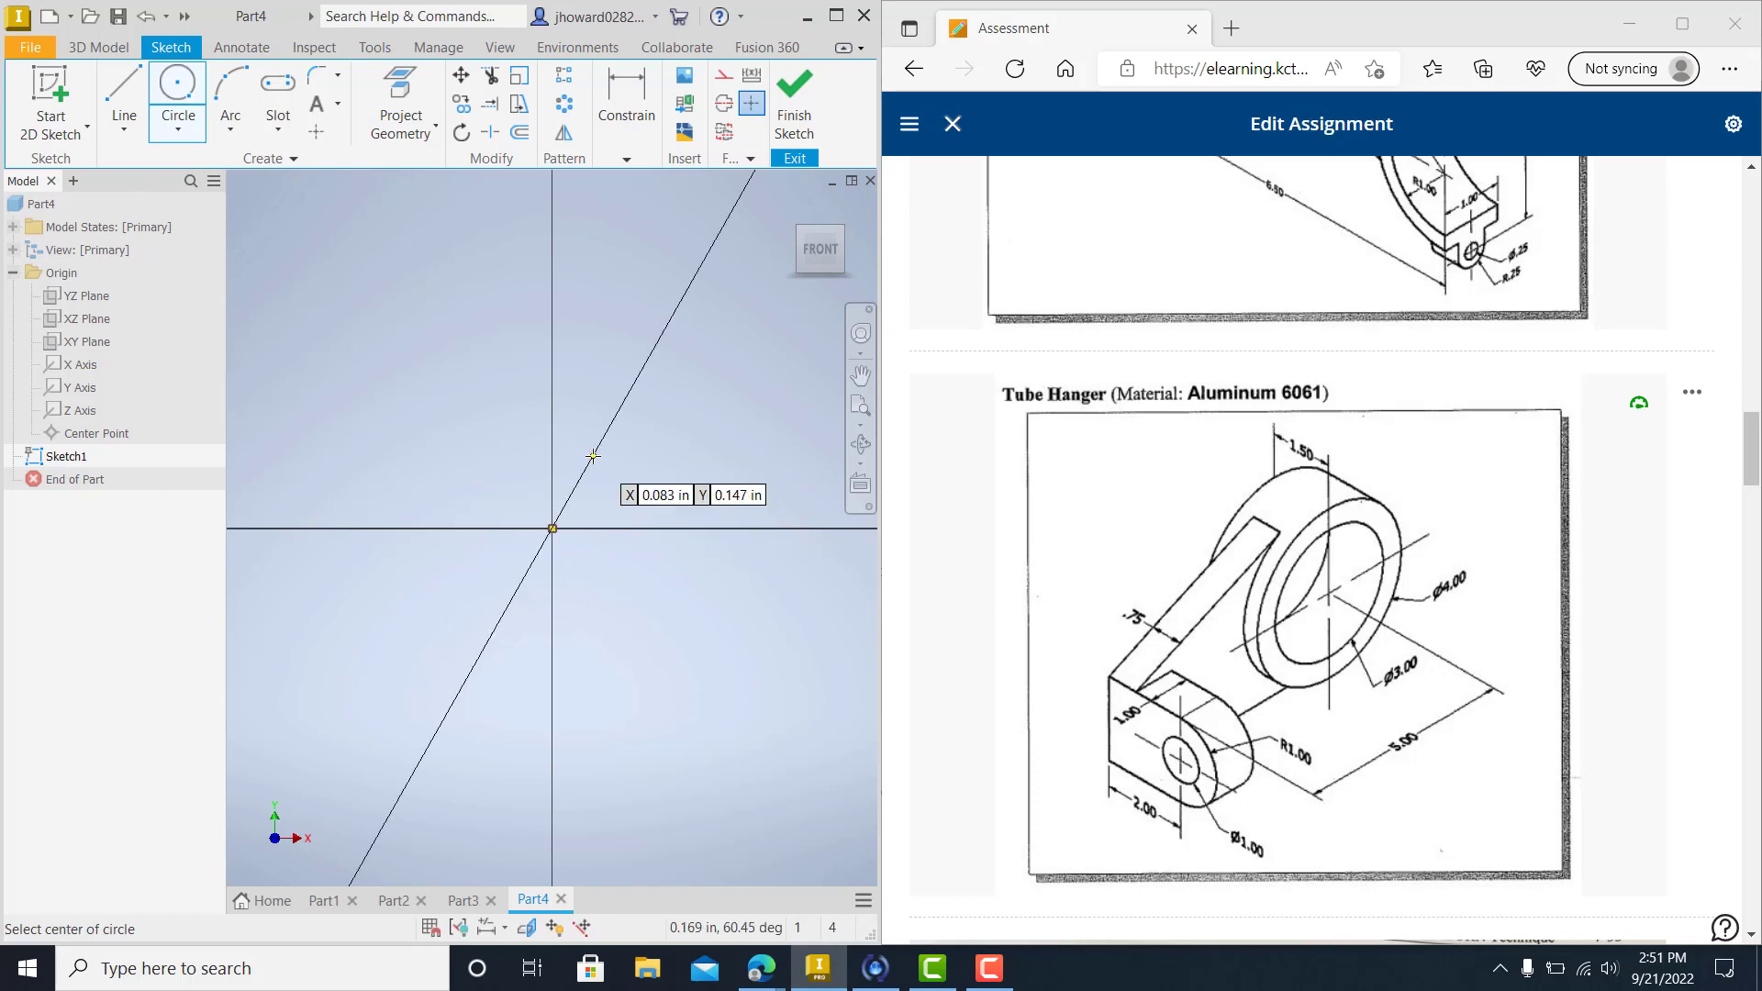
pyautogui.scroll(5, 609, 456)
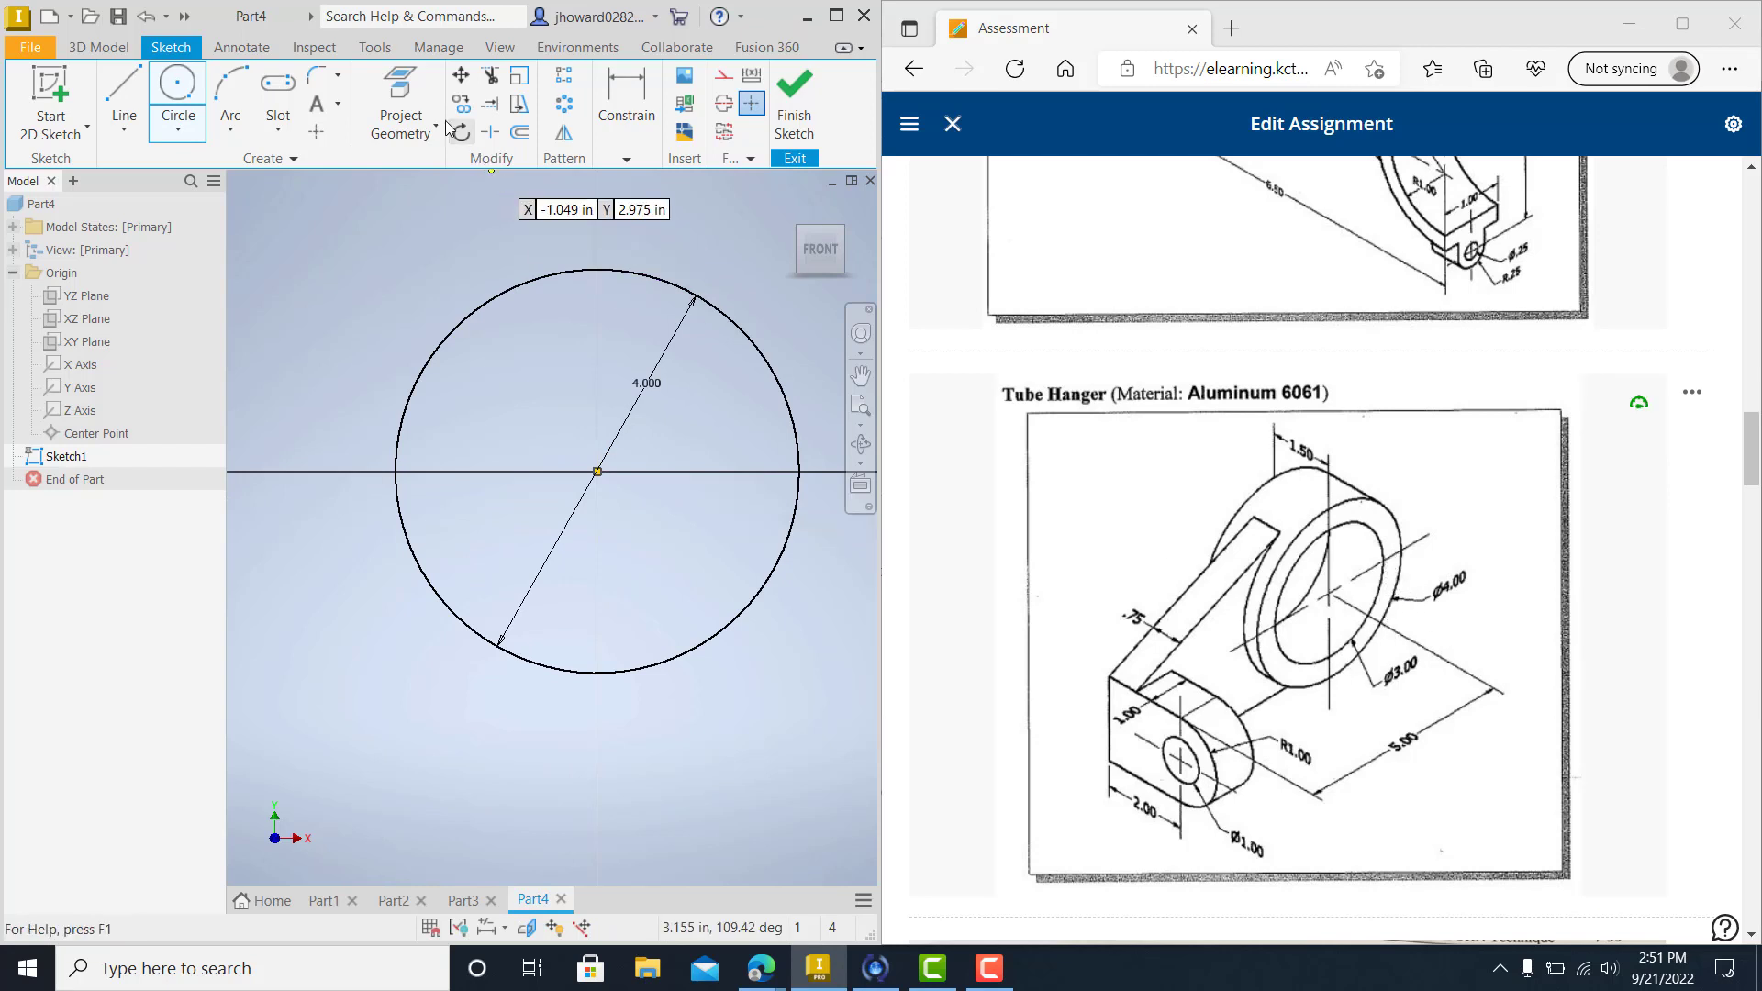
pyautogui.click(601, 473)
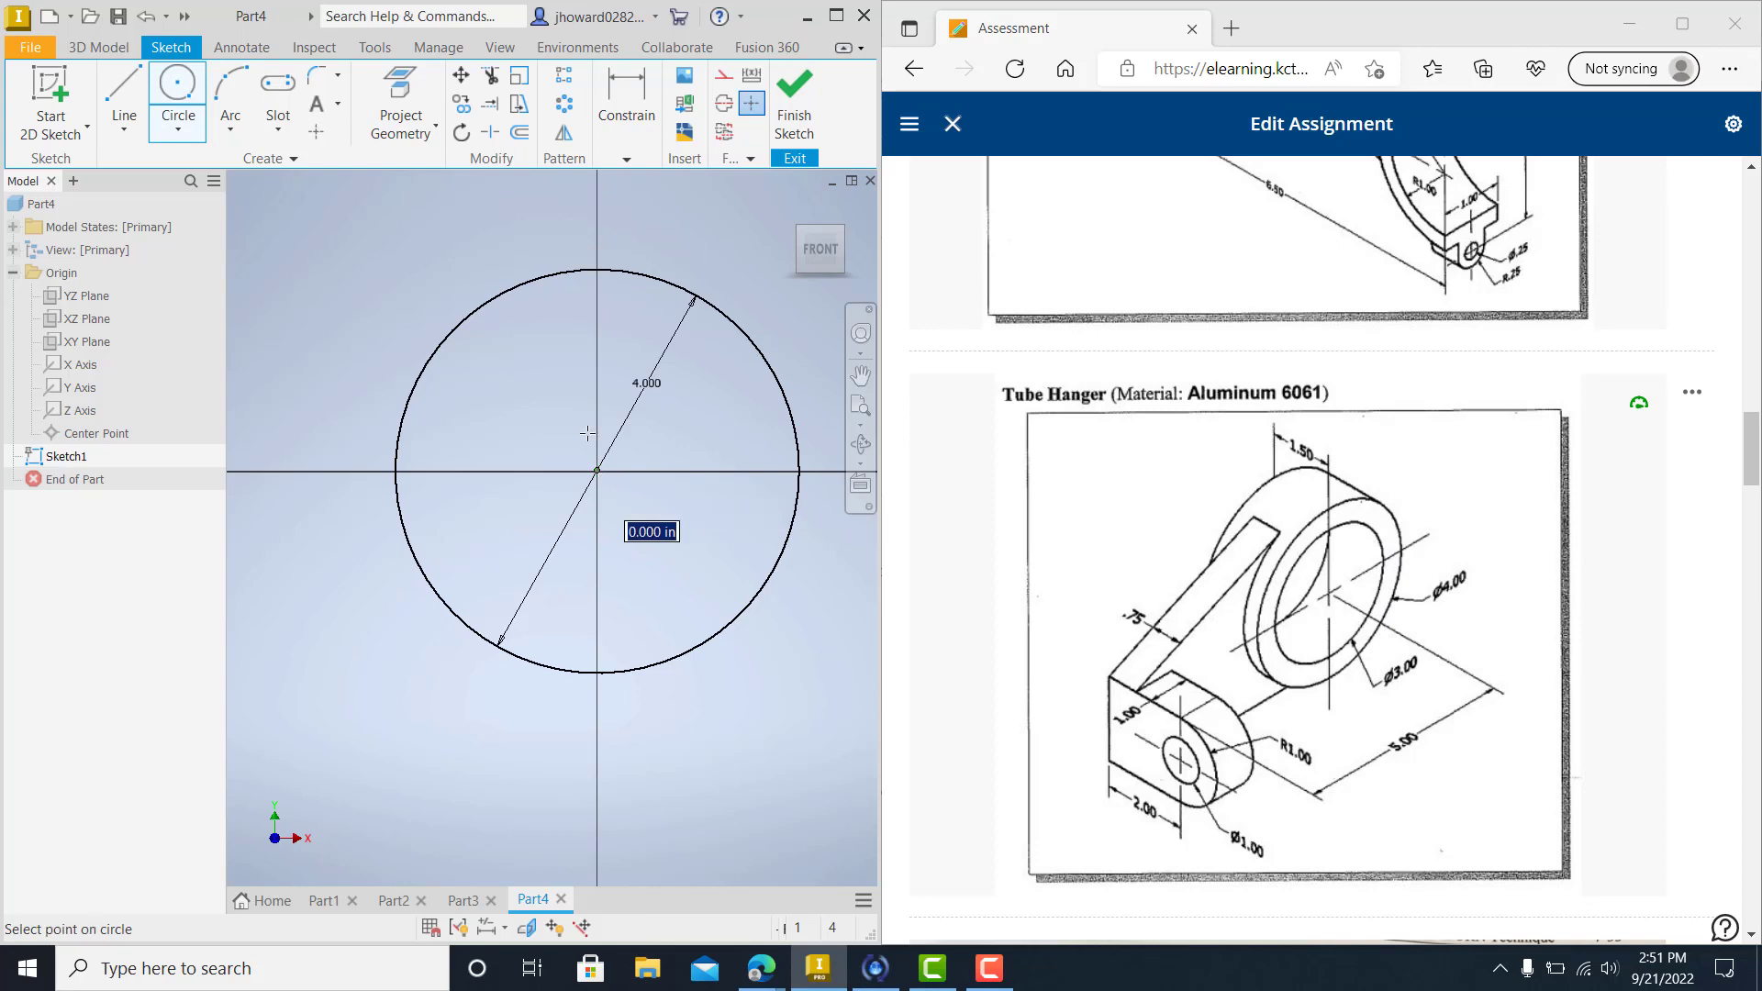
pyautogui.write('3')
pyautogui.press('Return')
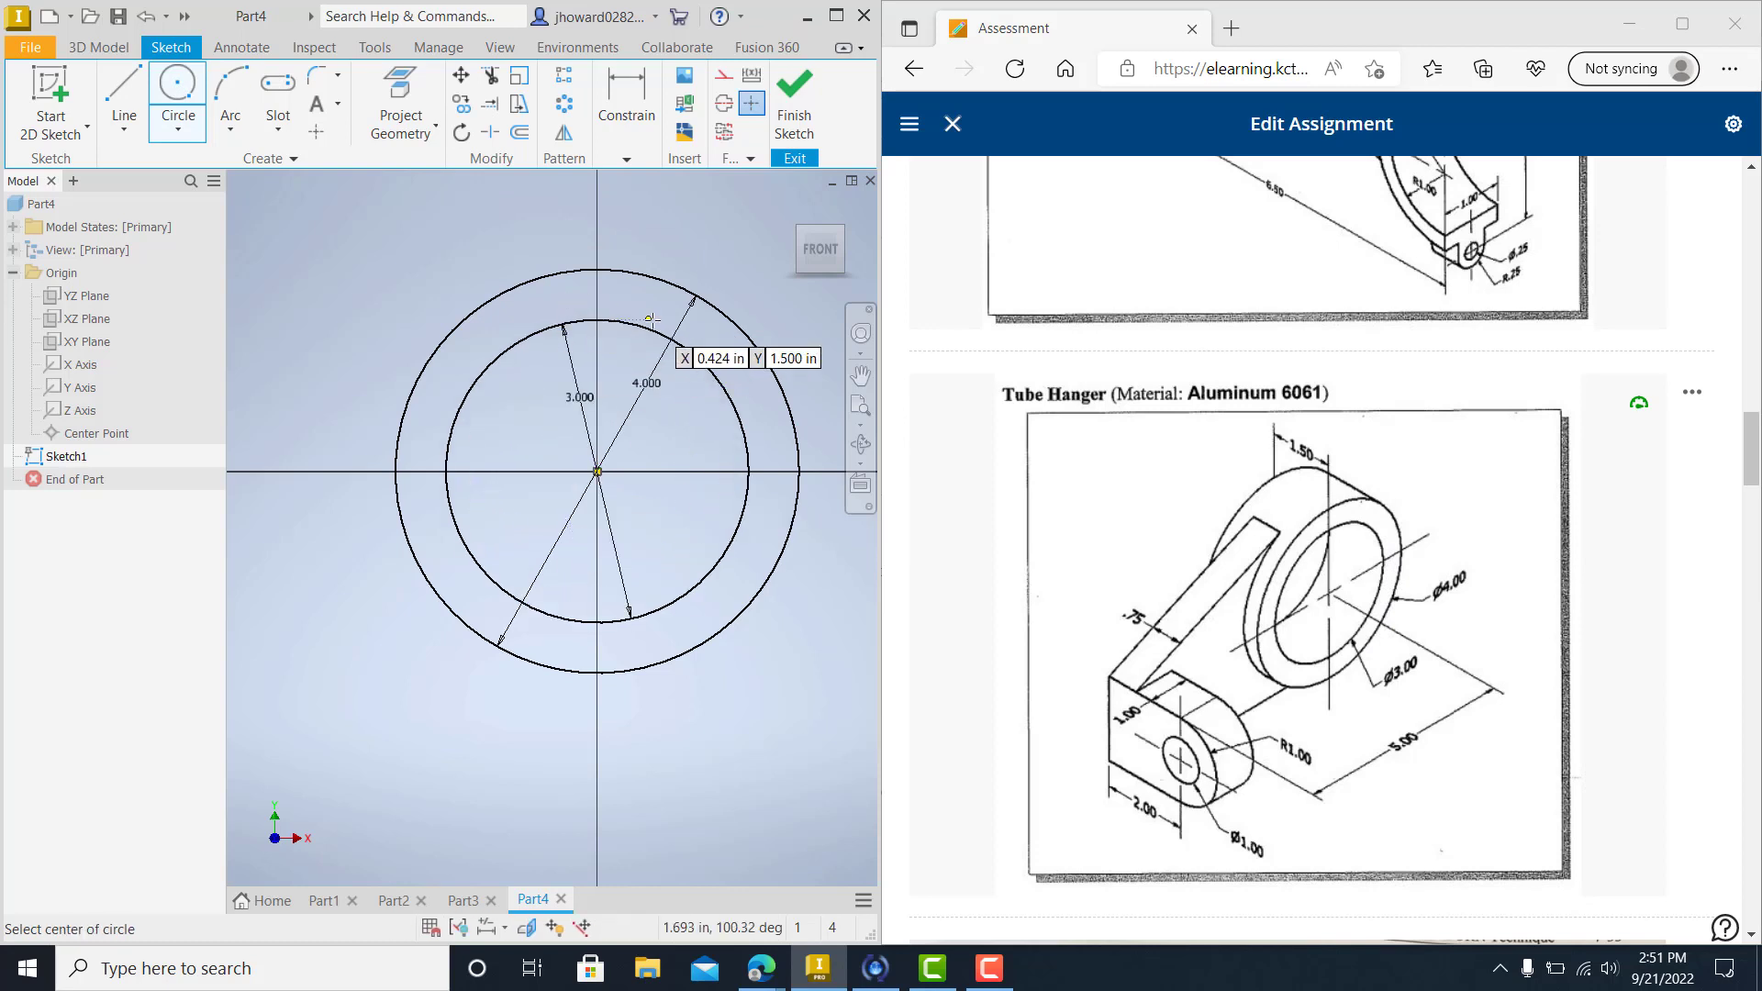
# Draw a 5 in horizontal line leftward from the outer circle's bottom point, followed by a 2 in vertical line upward.
pyautogui.click(124, 97)
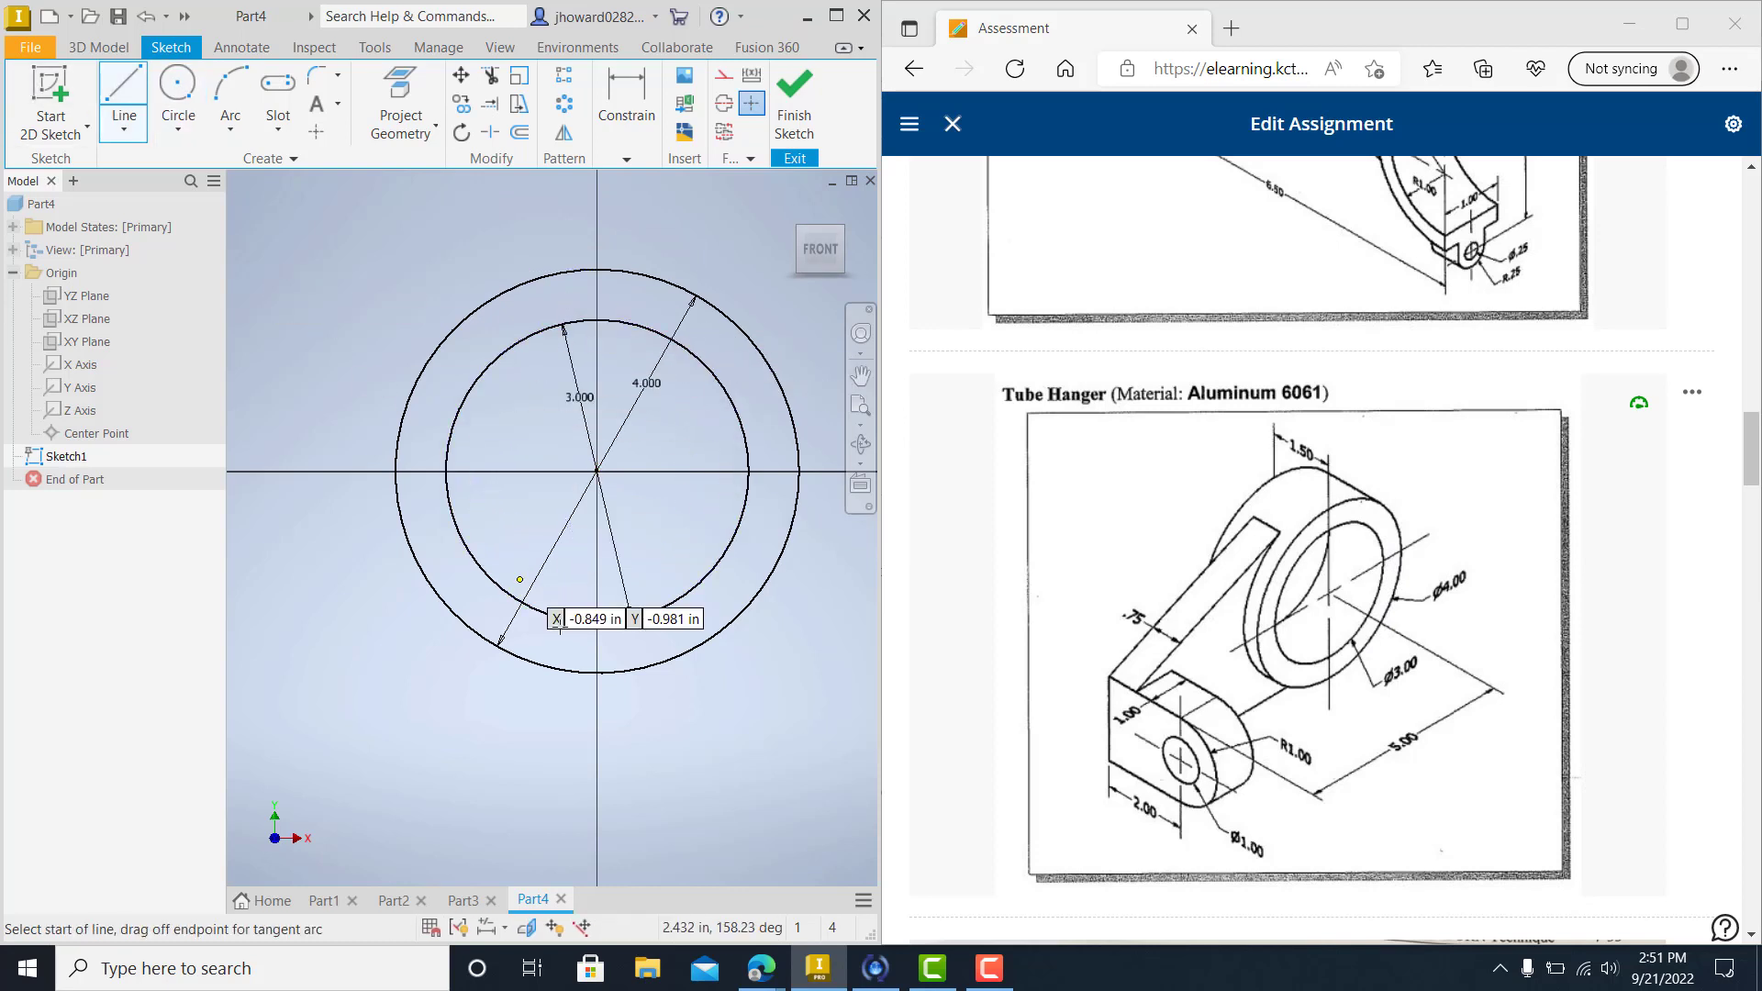
pyautogui.click(597, 673)
pyautogui.scroll(-4, 597, 673)
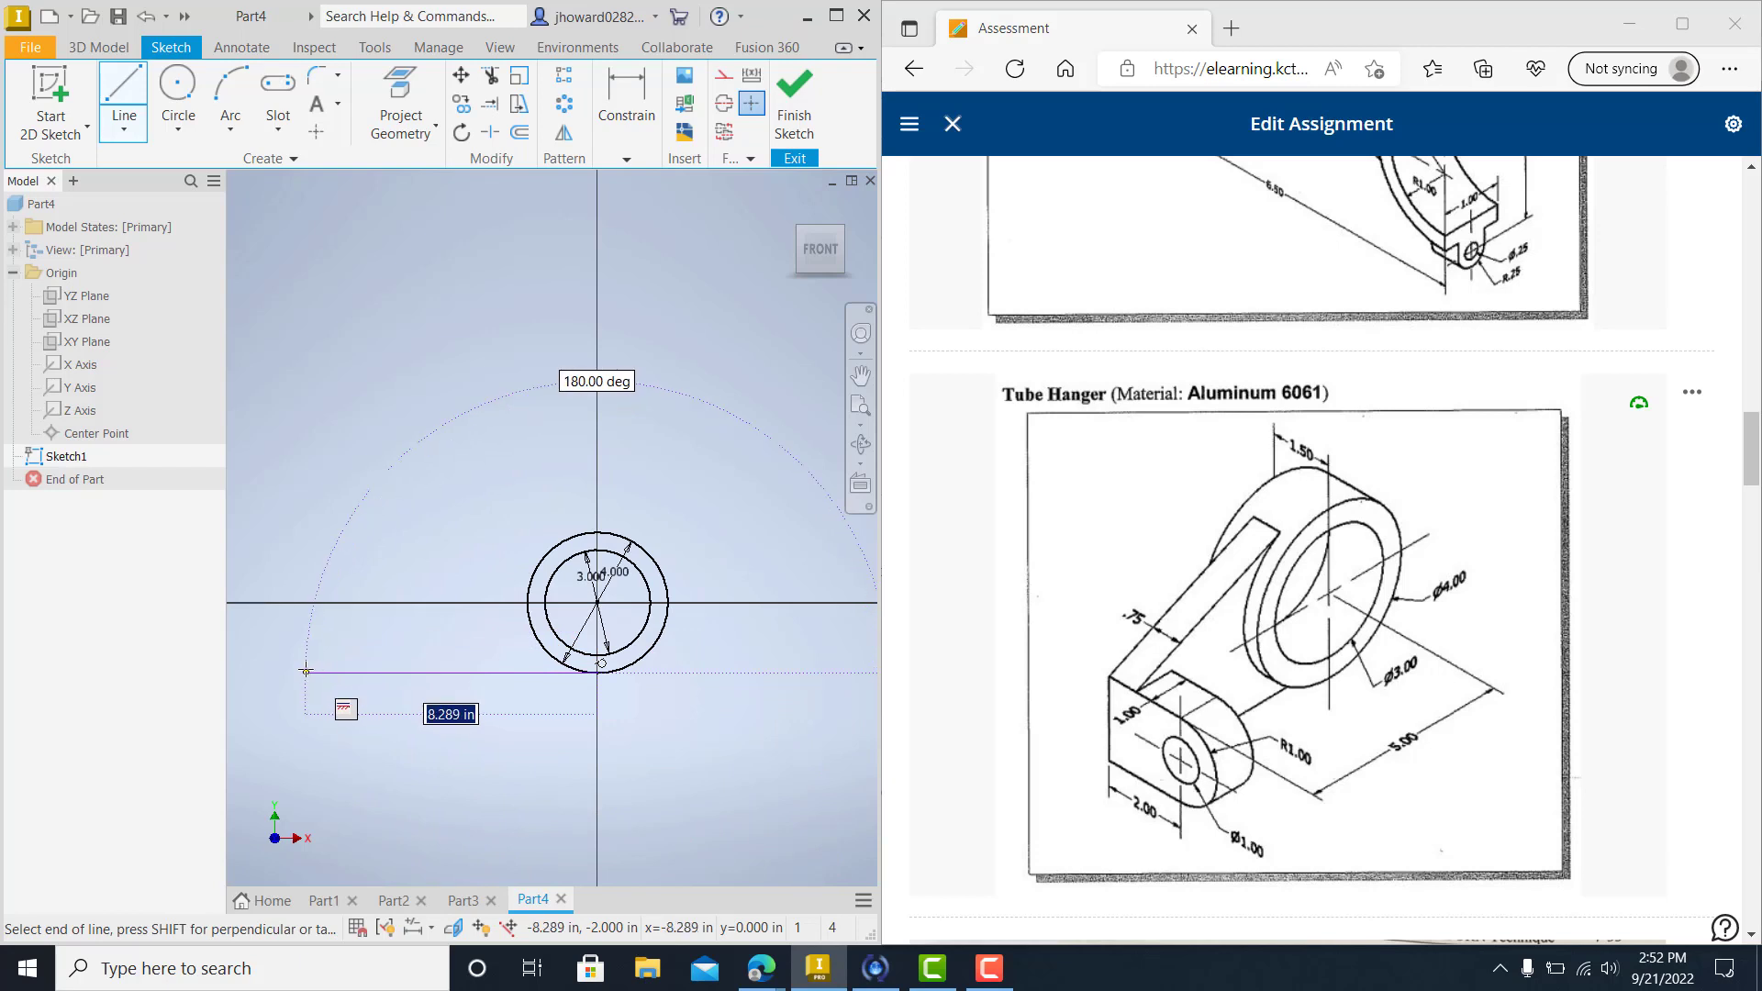
pyautogui.write('5')
pyautogui.press('Return')
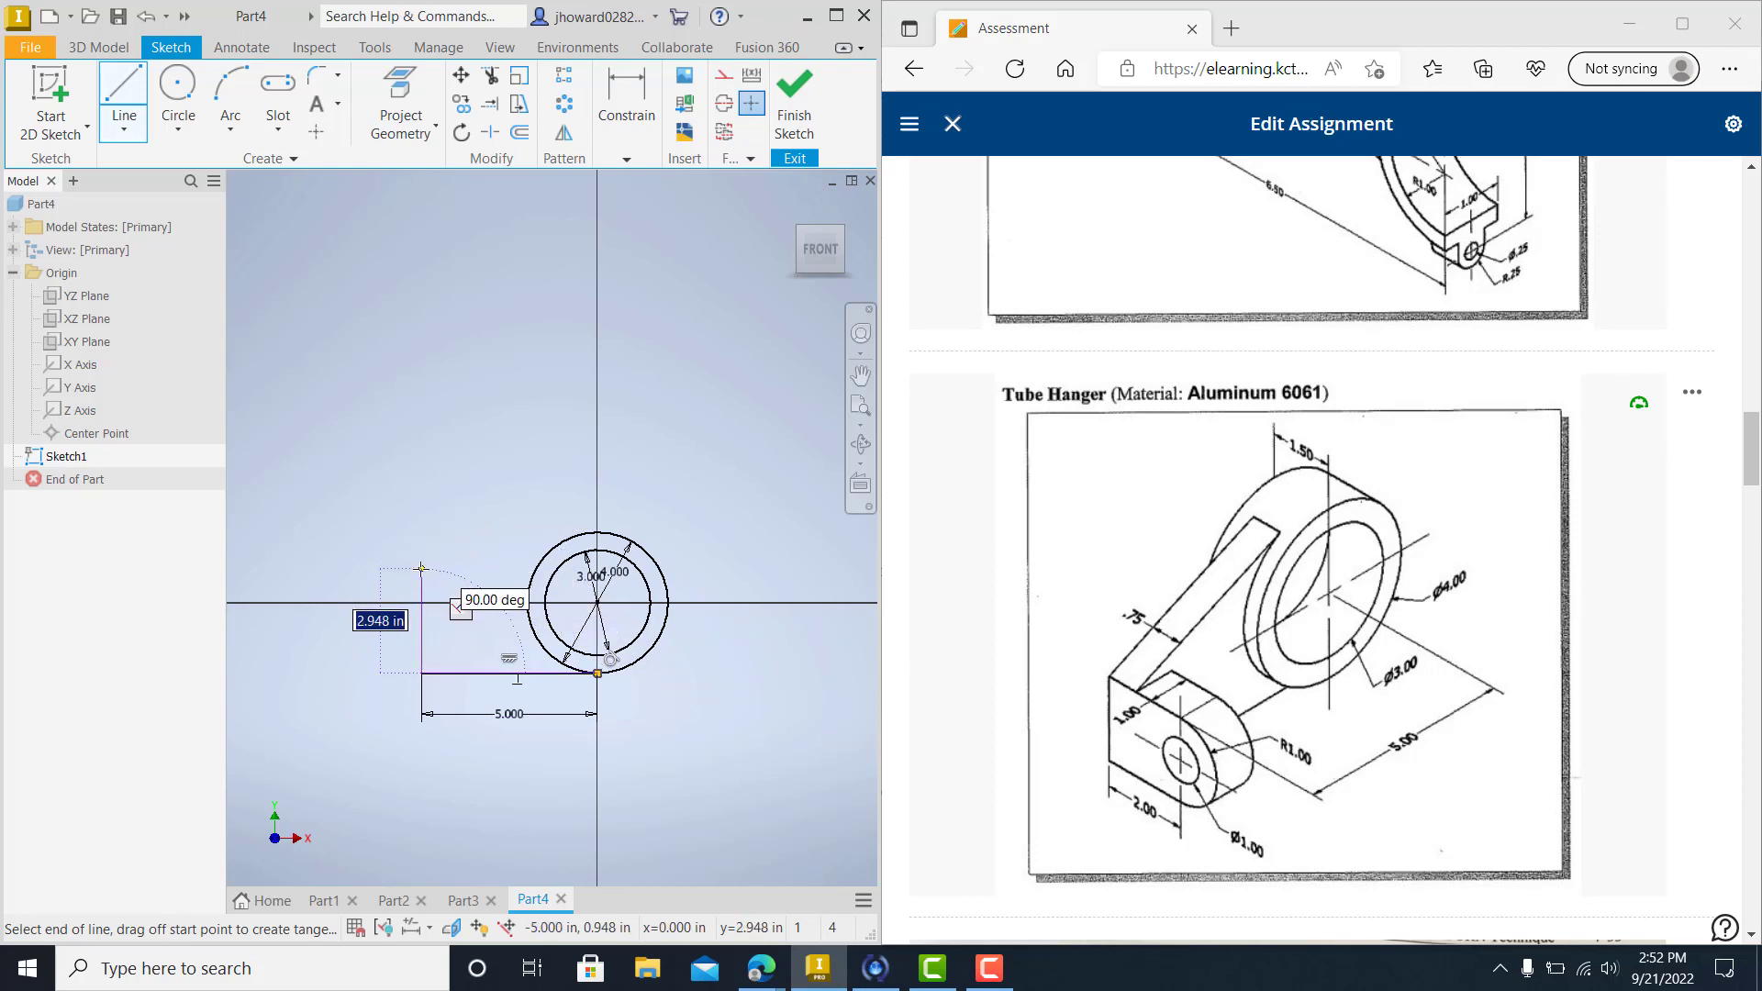
pyautogui.write('2')
pyautogui.press('Return')
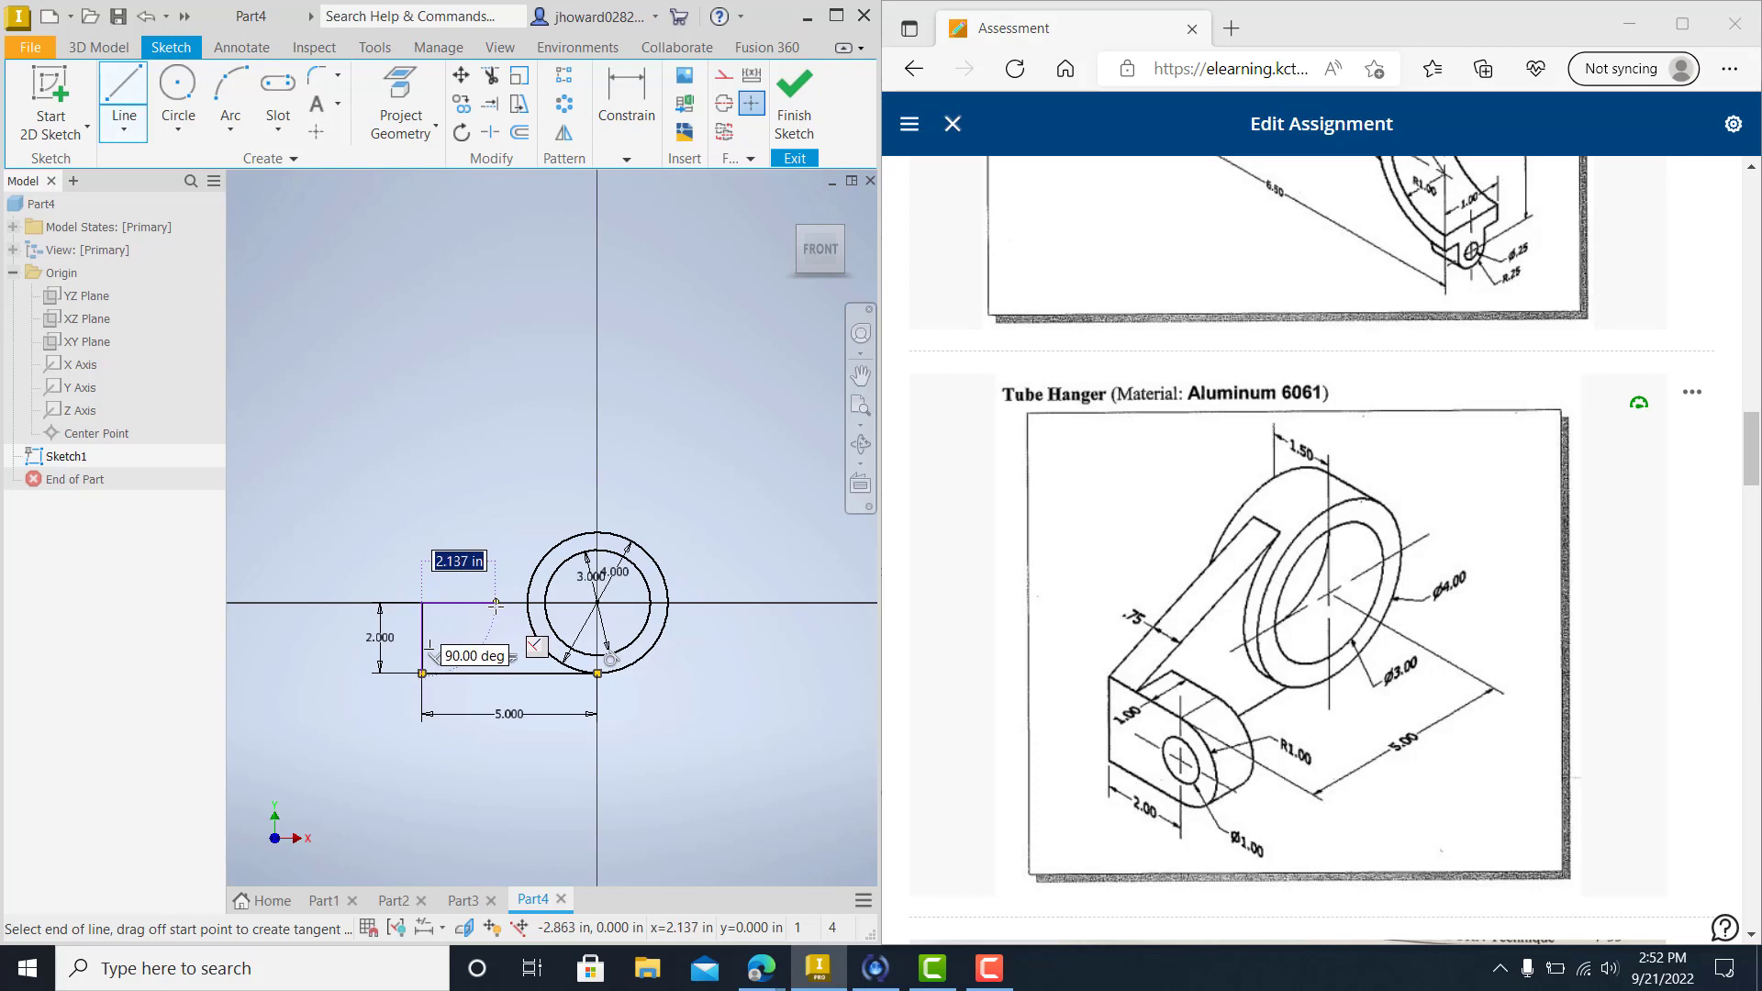
# Try a 1 in horizontal line from the upper end of the 2 in vertical line and undo it.
pyautogui.write('1')
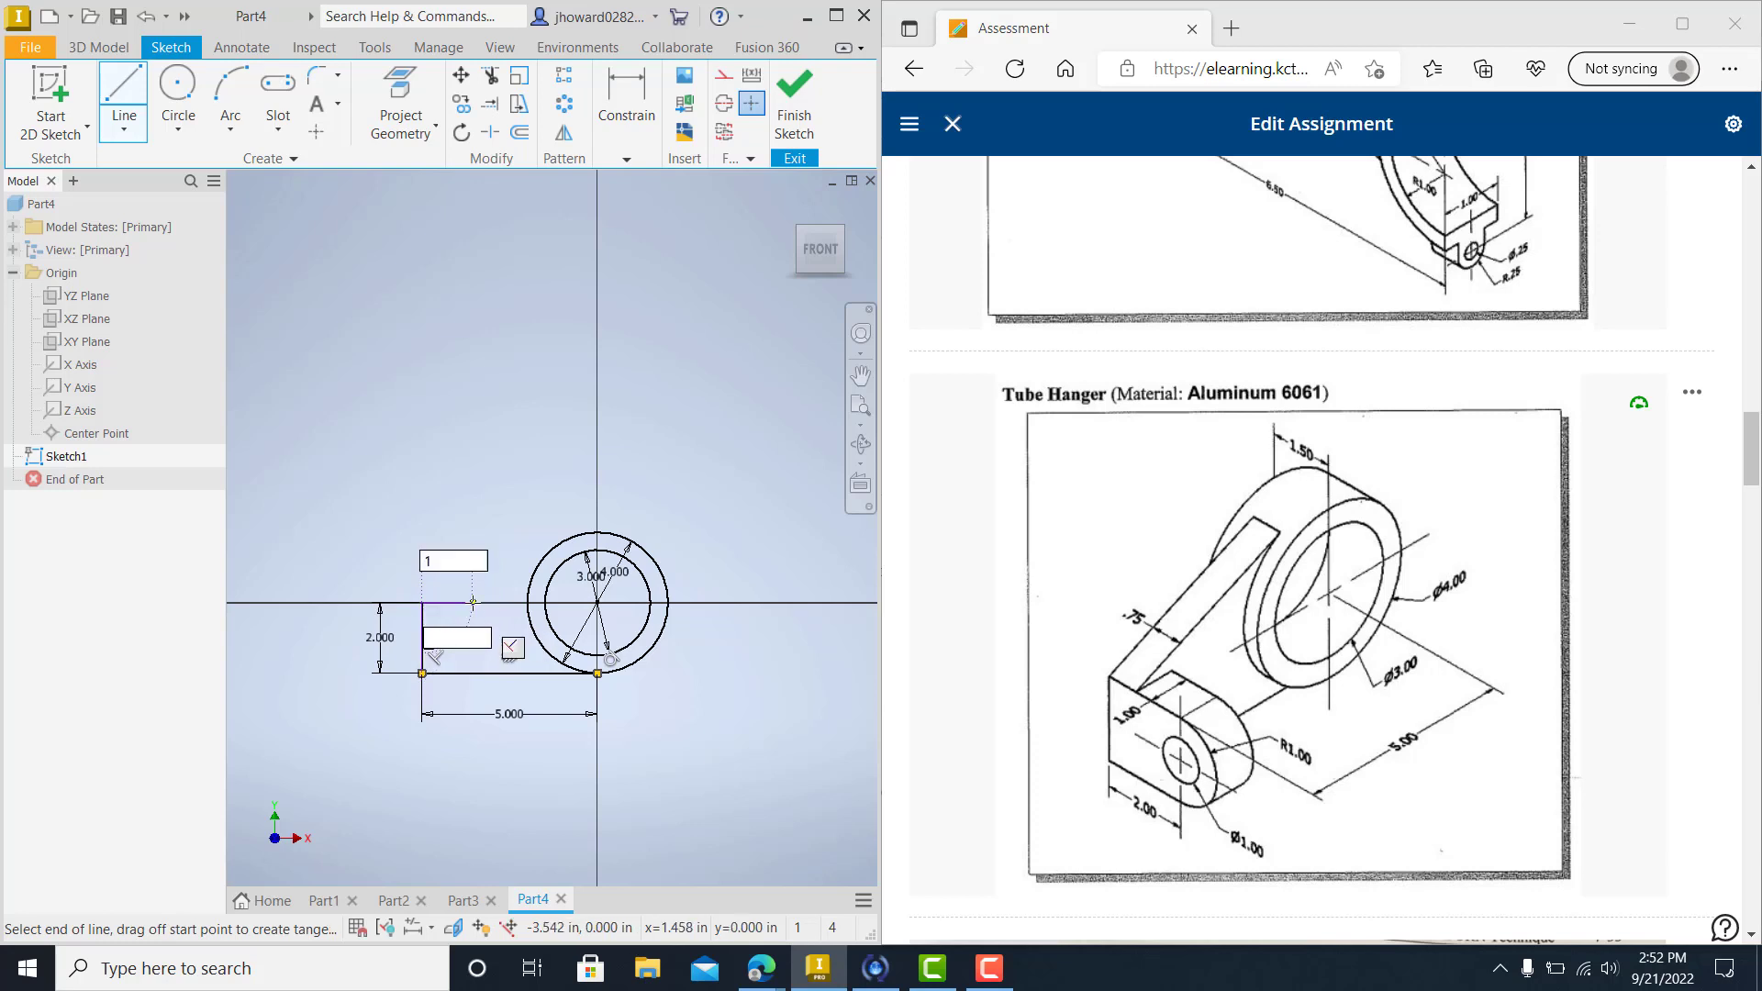
pyautogui.press('Return')
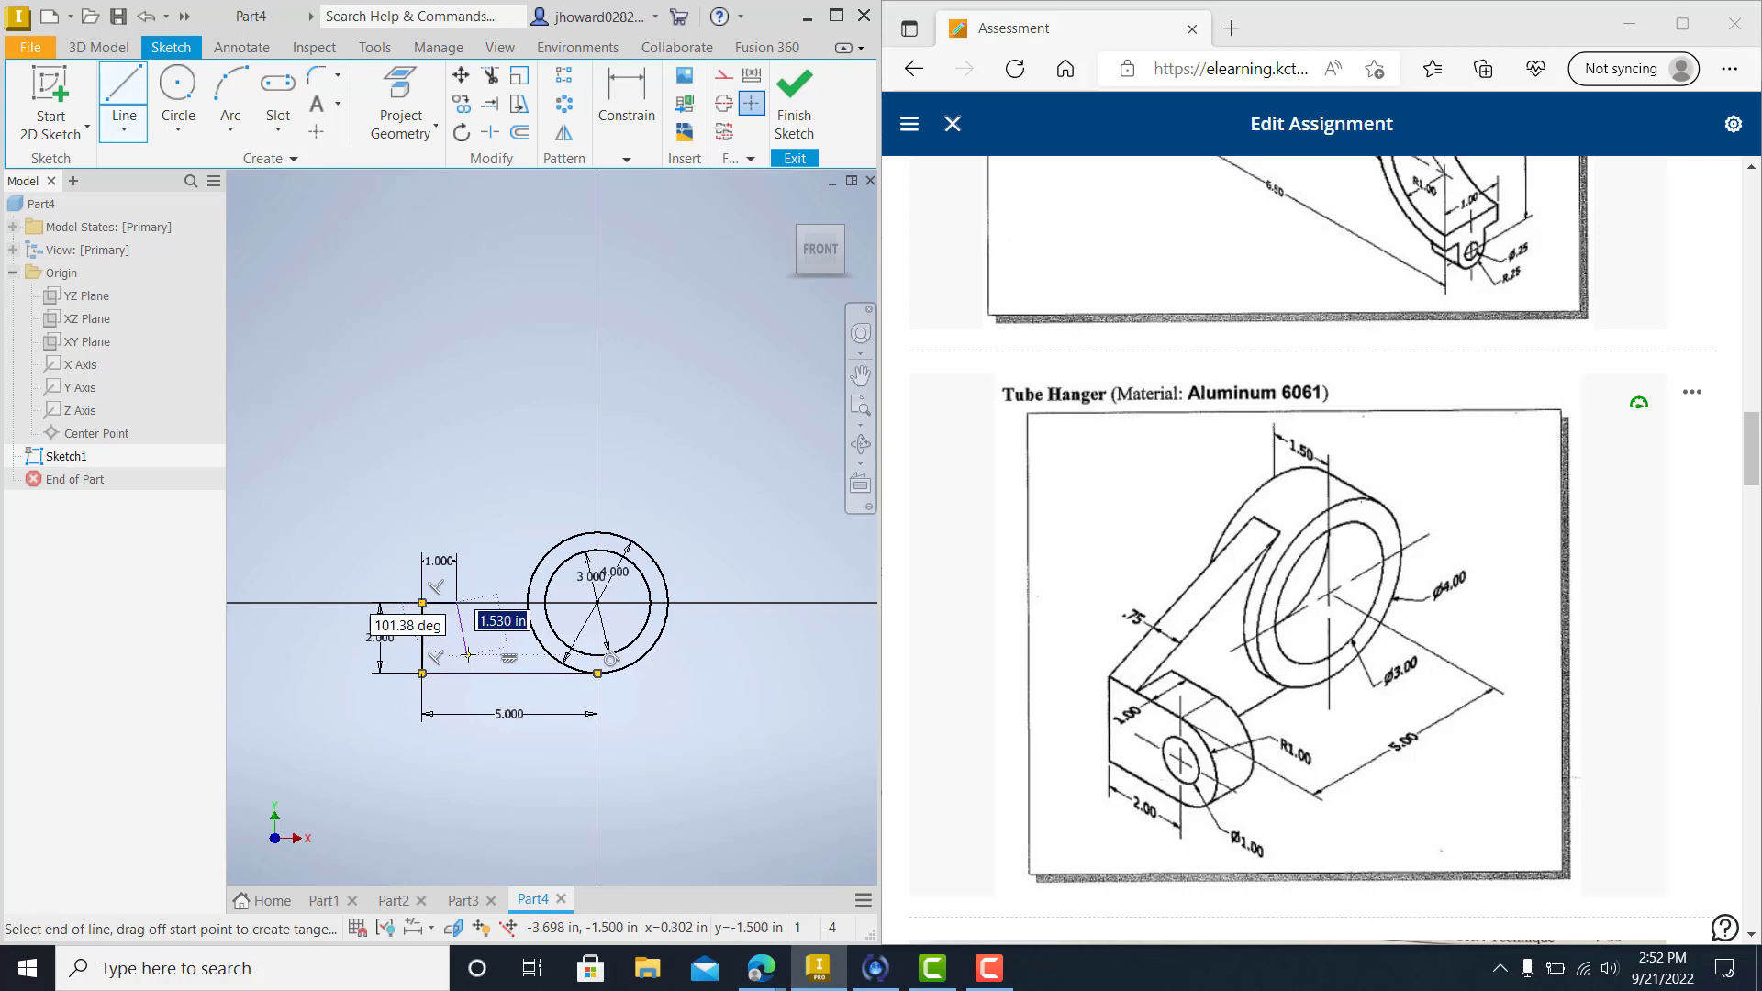
pyautogui.scroll(2, 443, 609)
pyautogui.press('Escape')
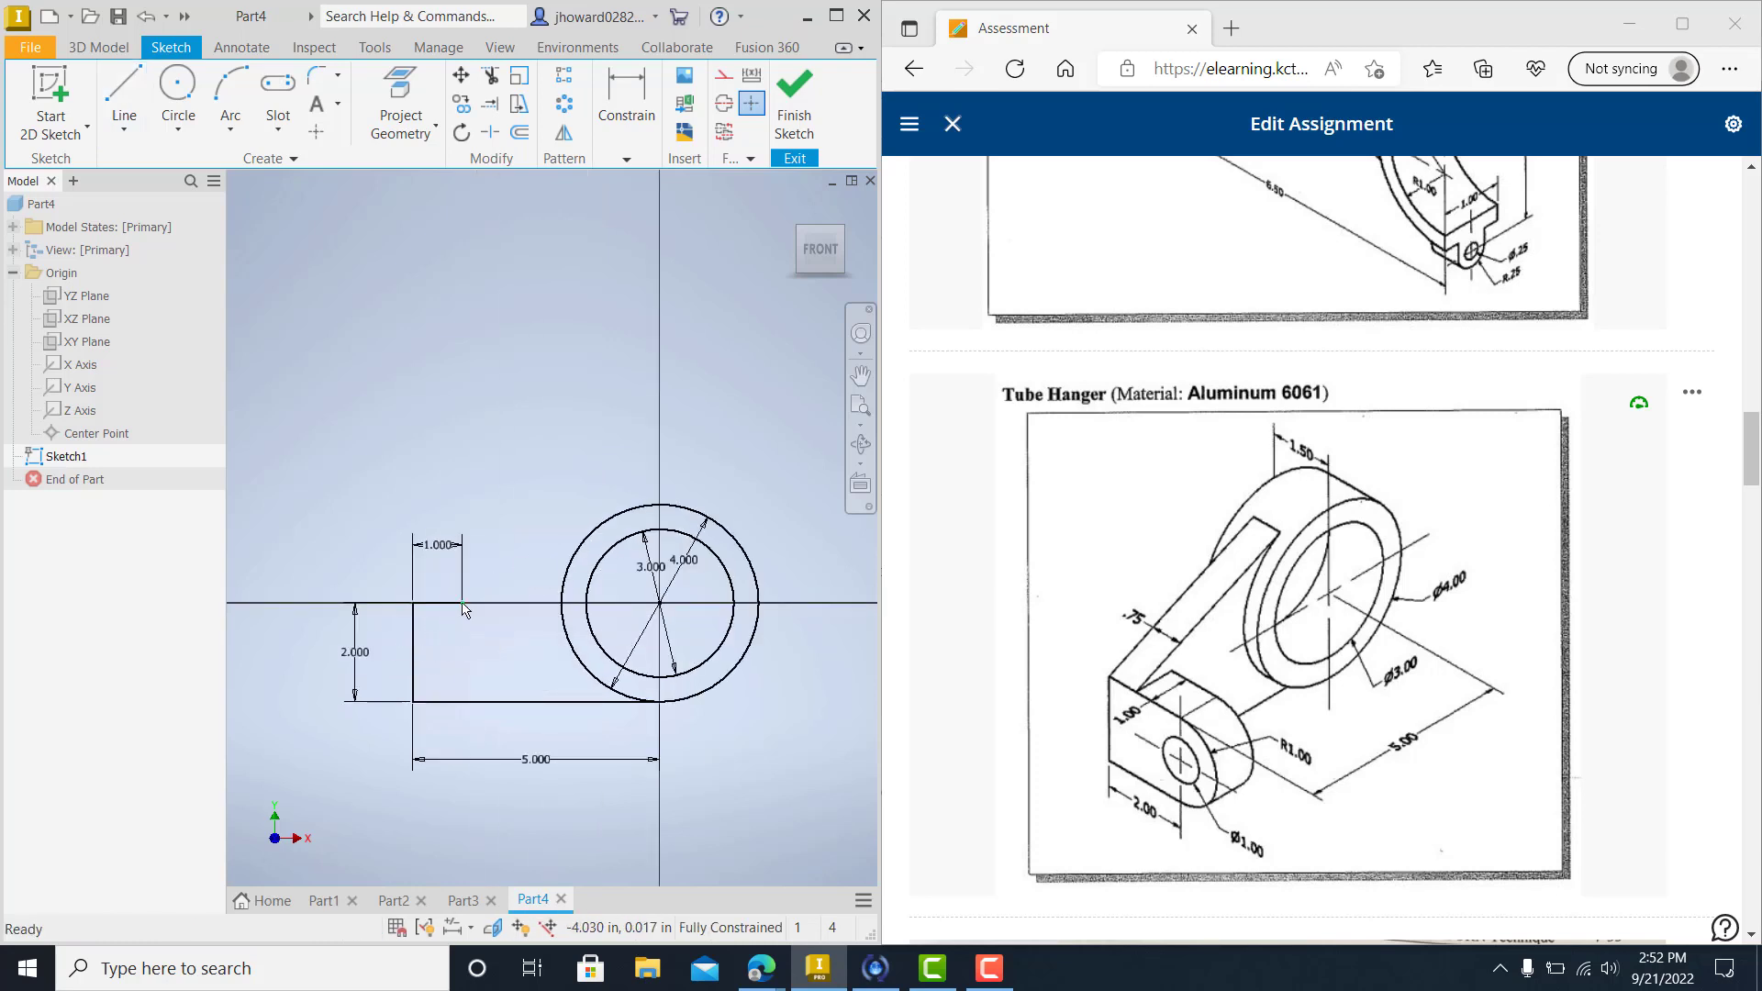
pyautogui.hotkey('ctrl', 'z')
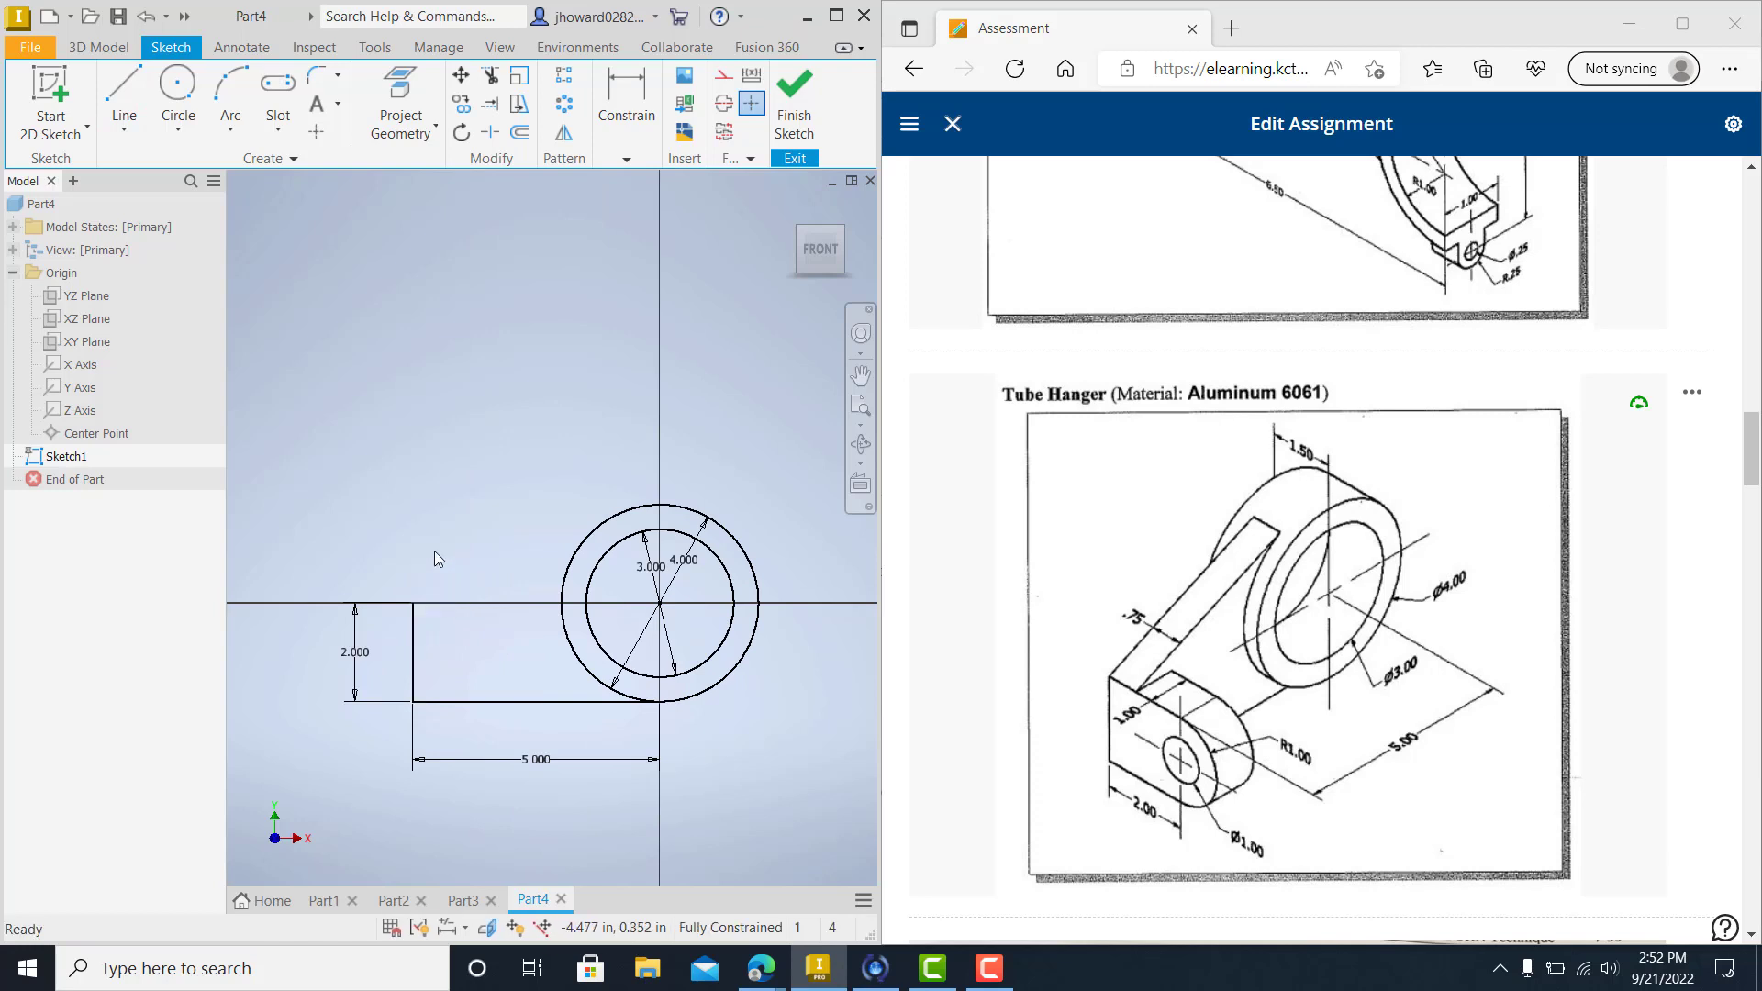
# Draw a line from the upper end of the 2 in vertical line, tangent to the upper part of the 4 in circle.
pyautogui.click(124, 92)
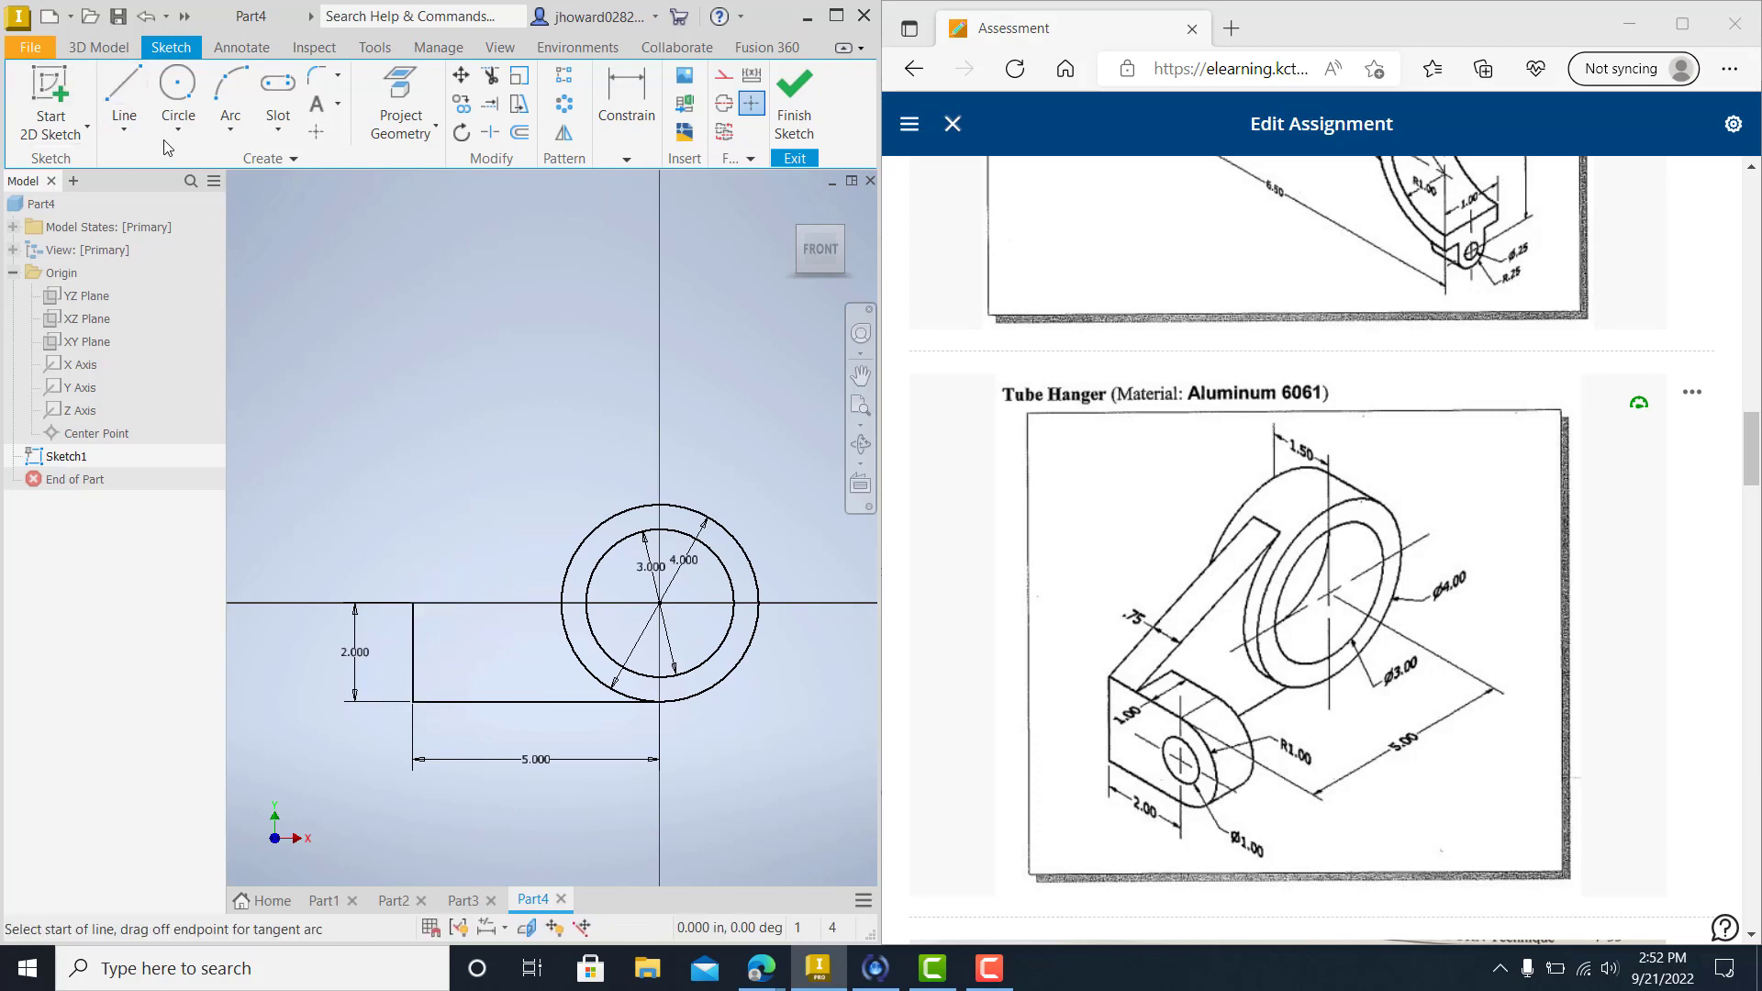
pyautogui.click(413, 603)
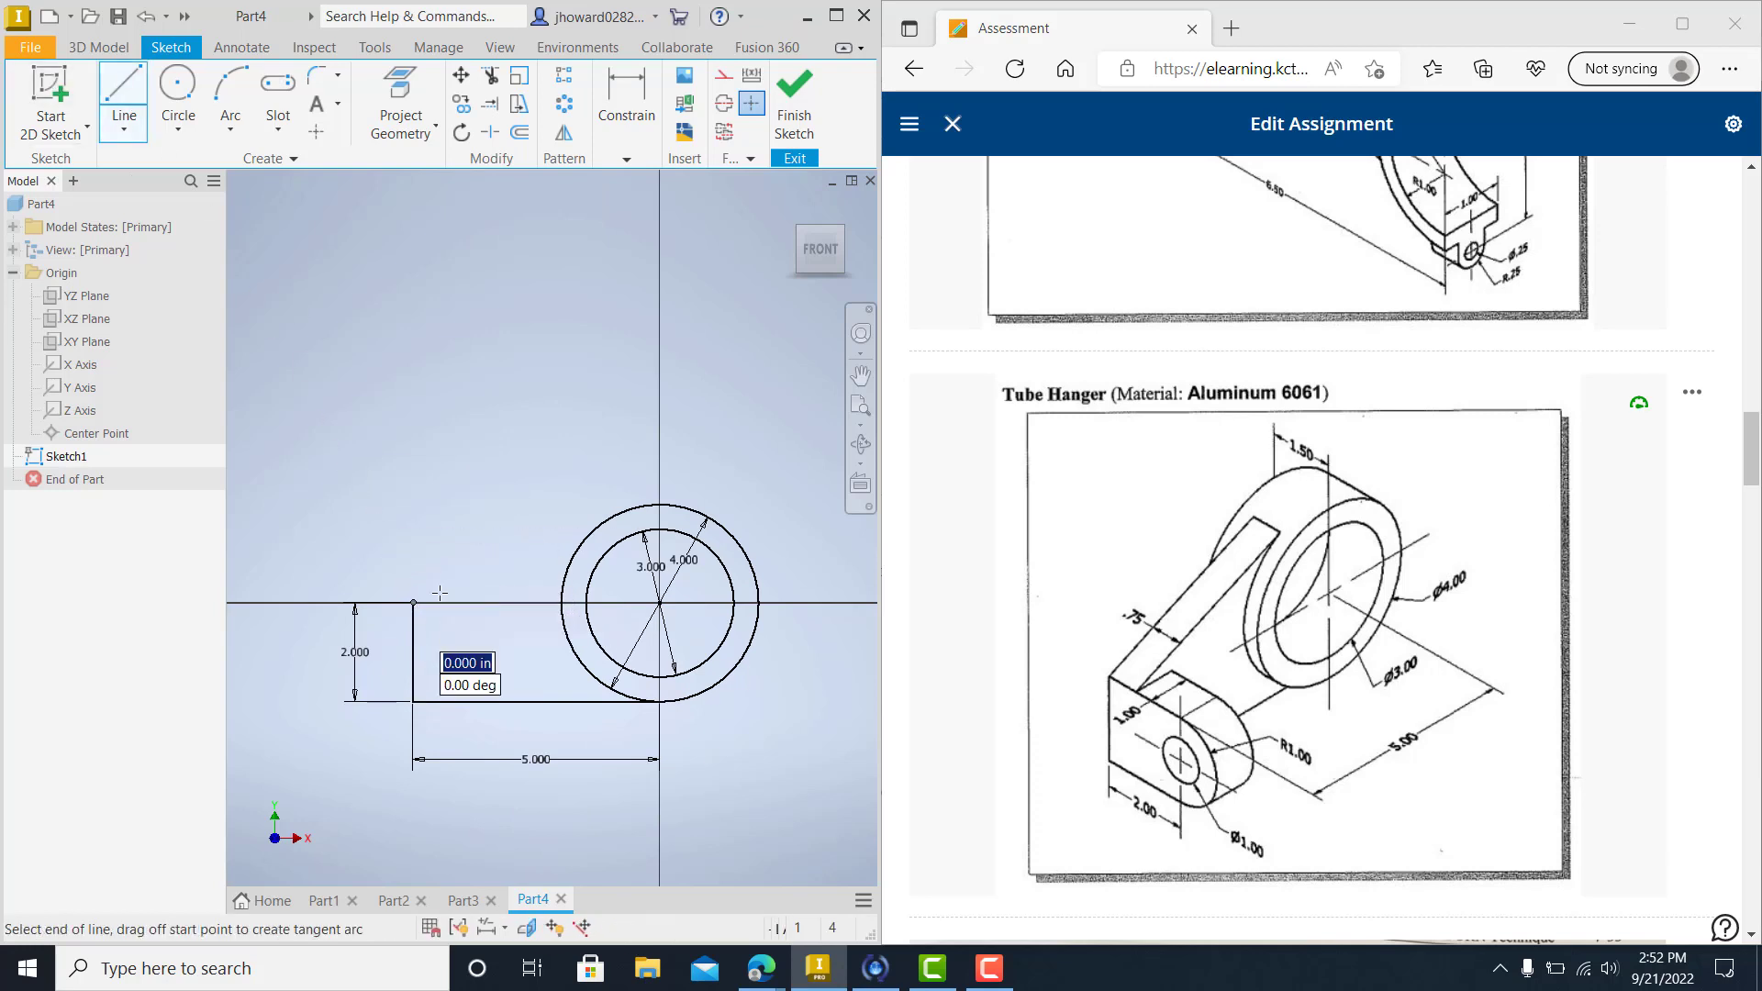
pyautogui.click(623, 508)
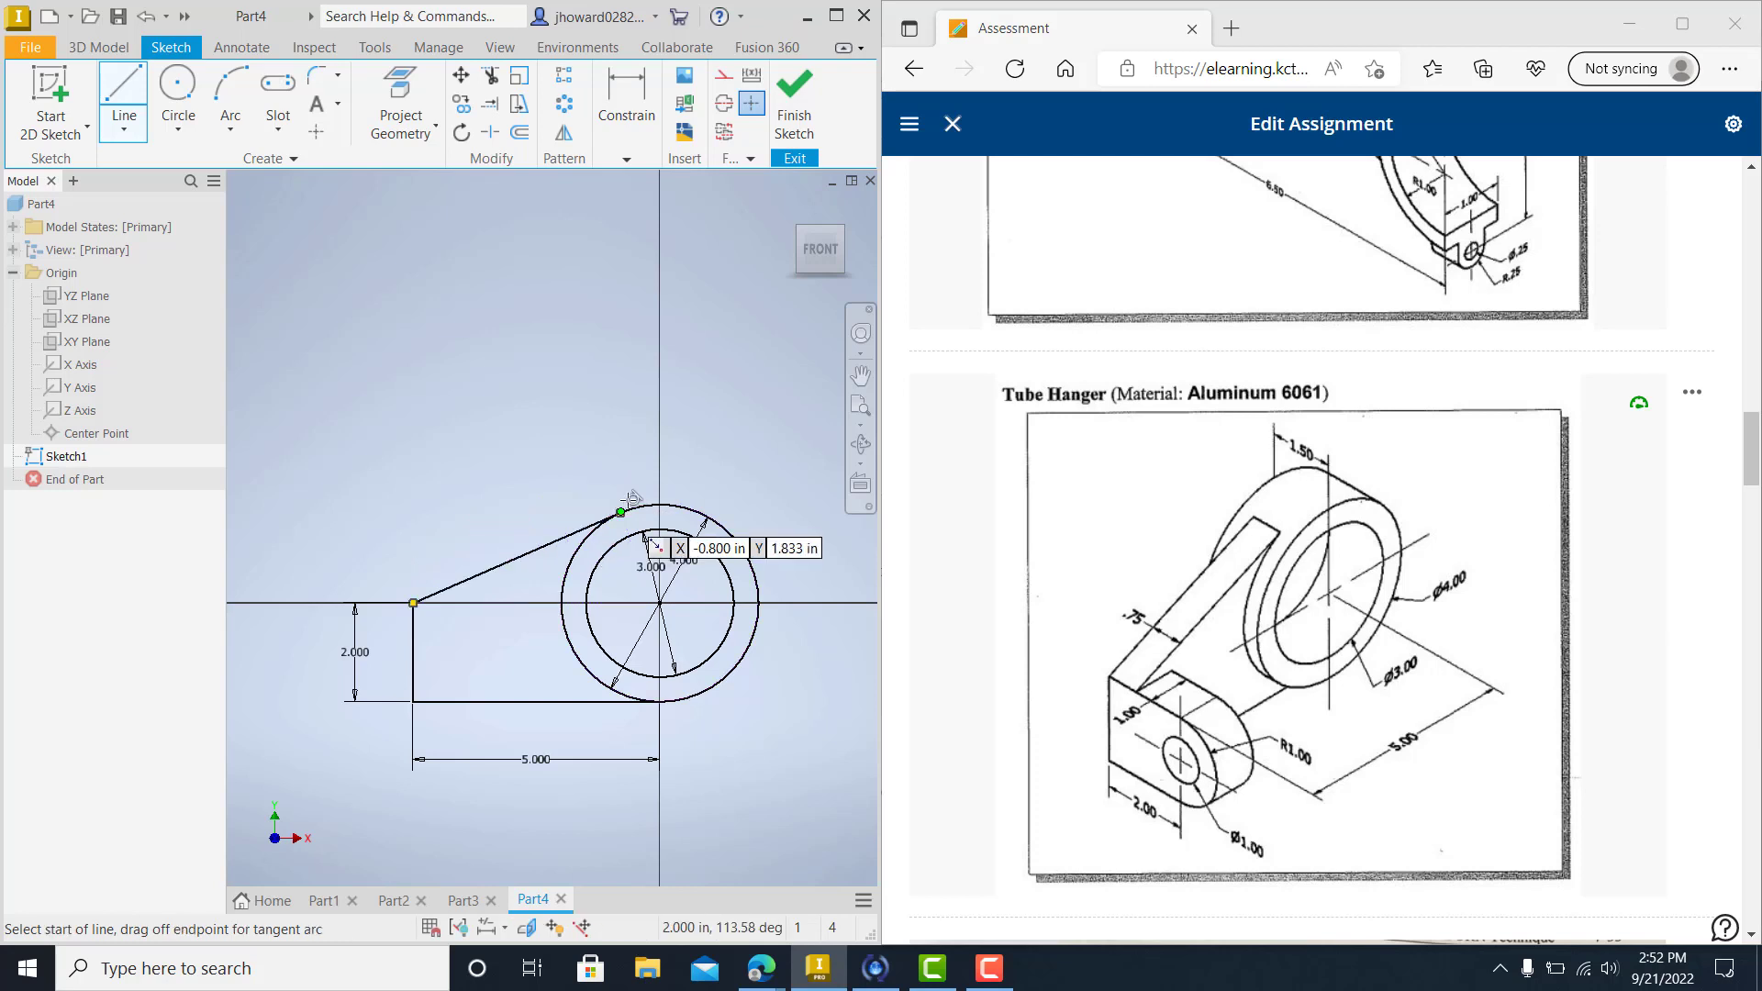
pyautogui.press('Escape')
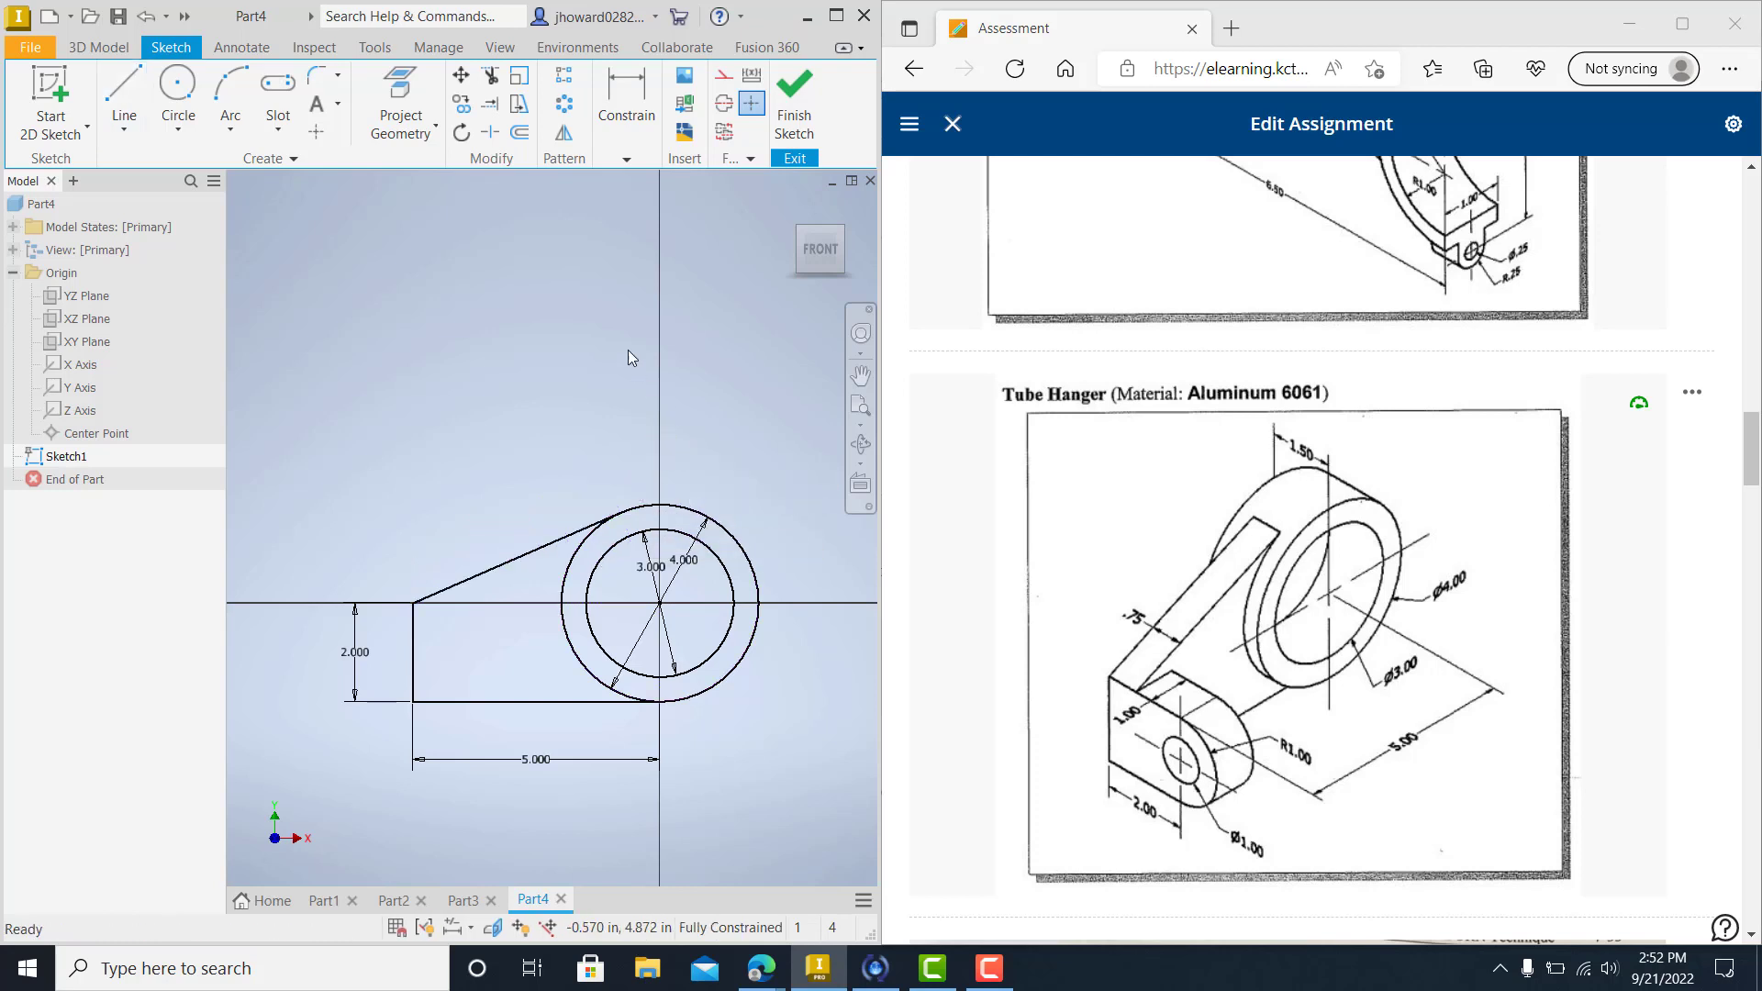
# Trim the left arc of the 4 in circle between the tangent line and the base line, and finish the sketch.
pyautogui.click(492, 80)
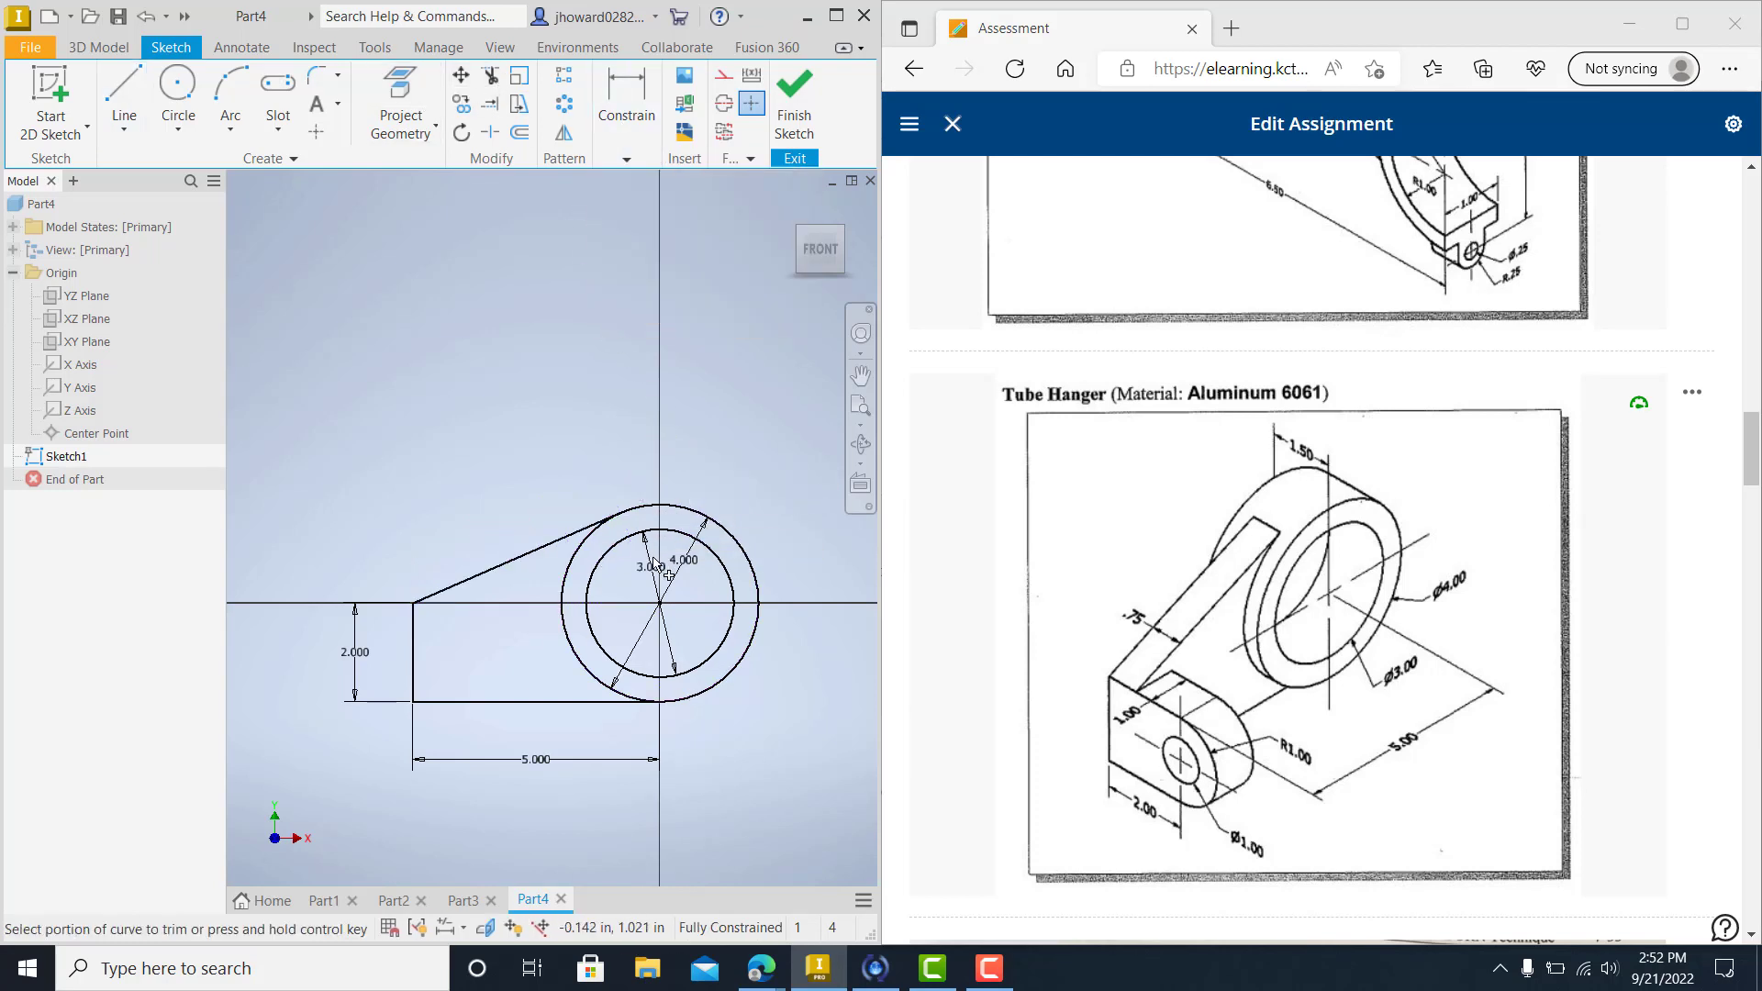
pyautogui.click(576, 573)
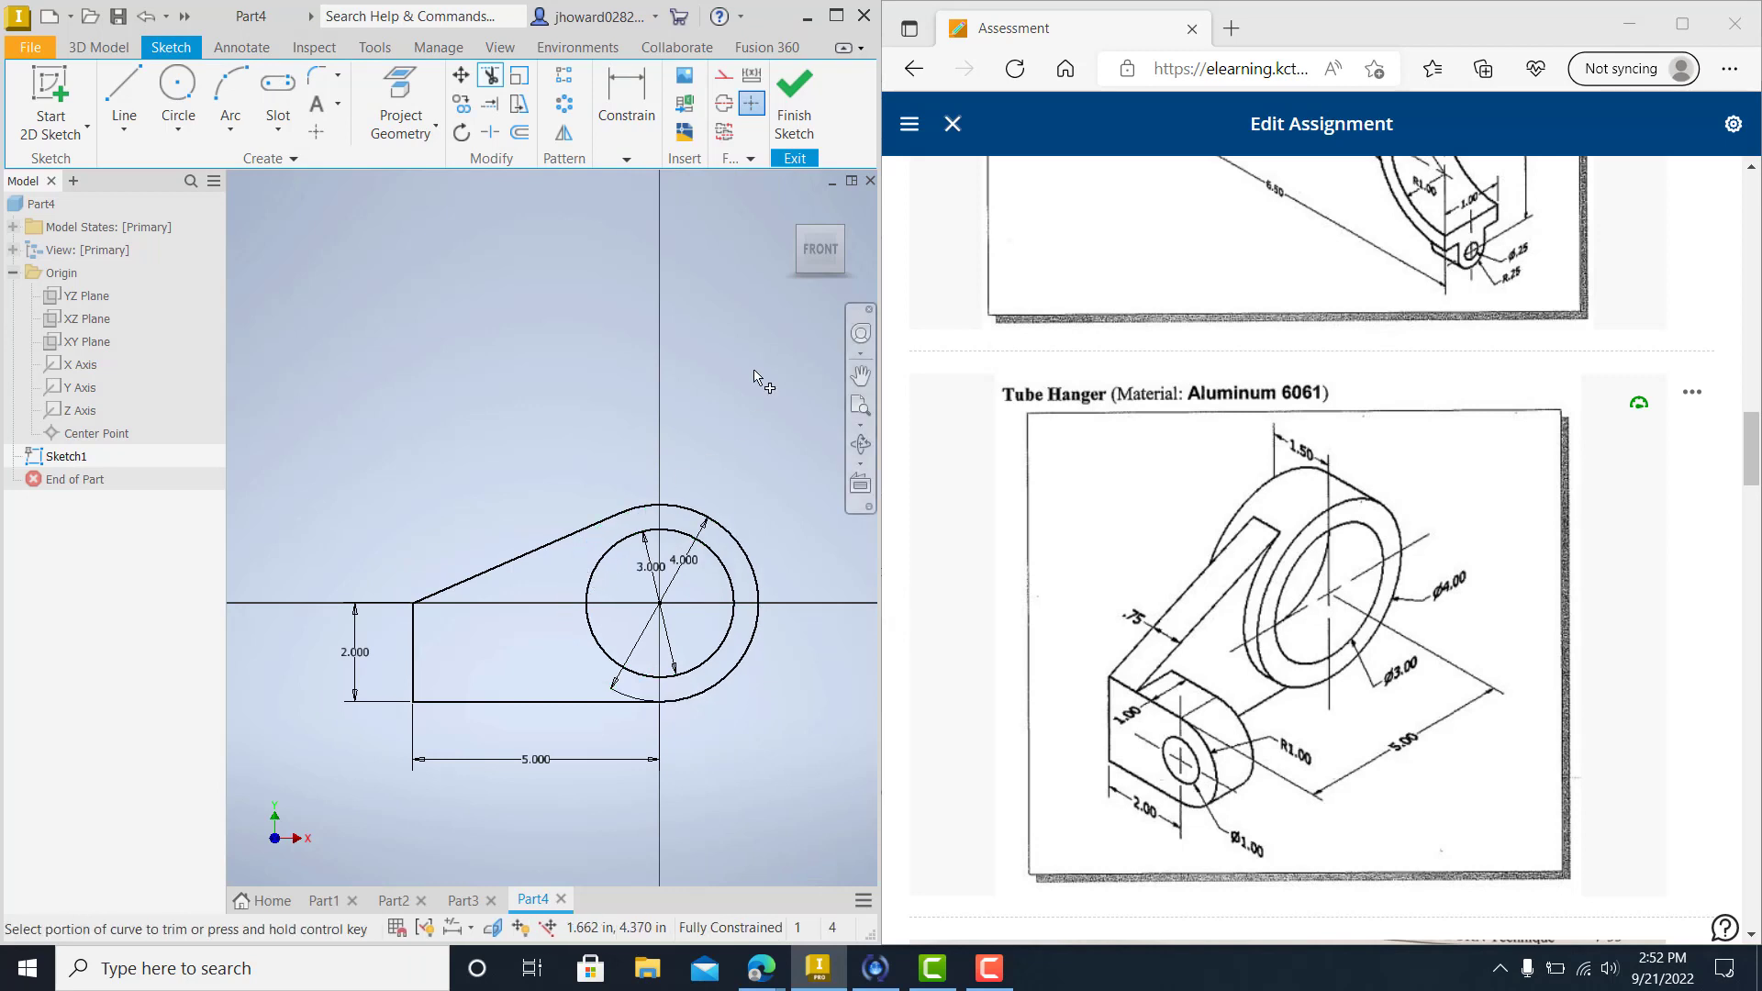
pyautogui.click(795, 97)
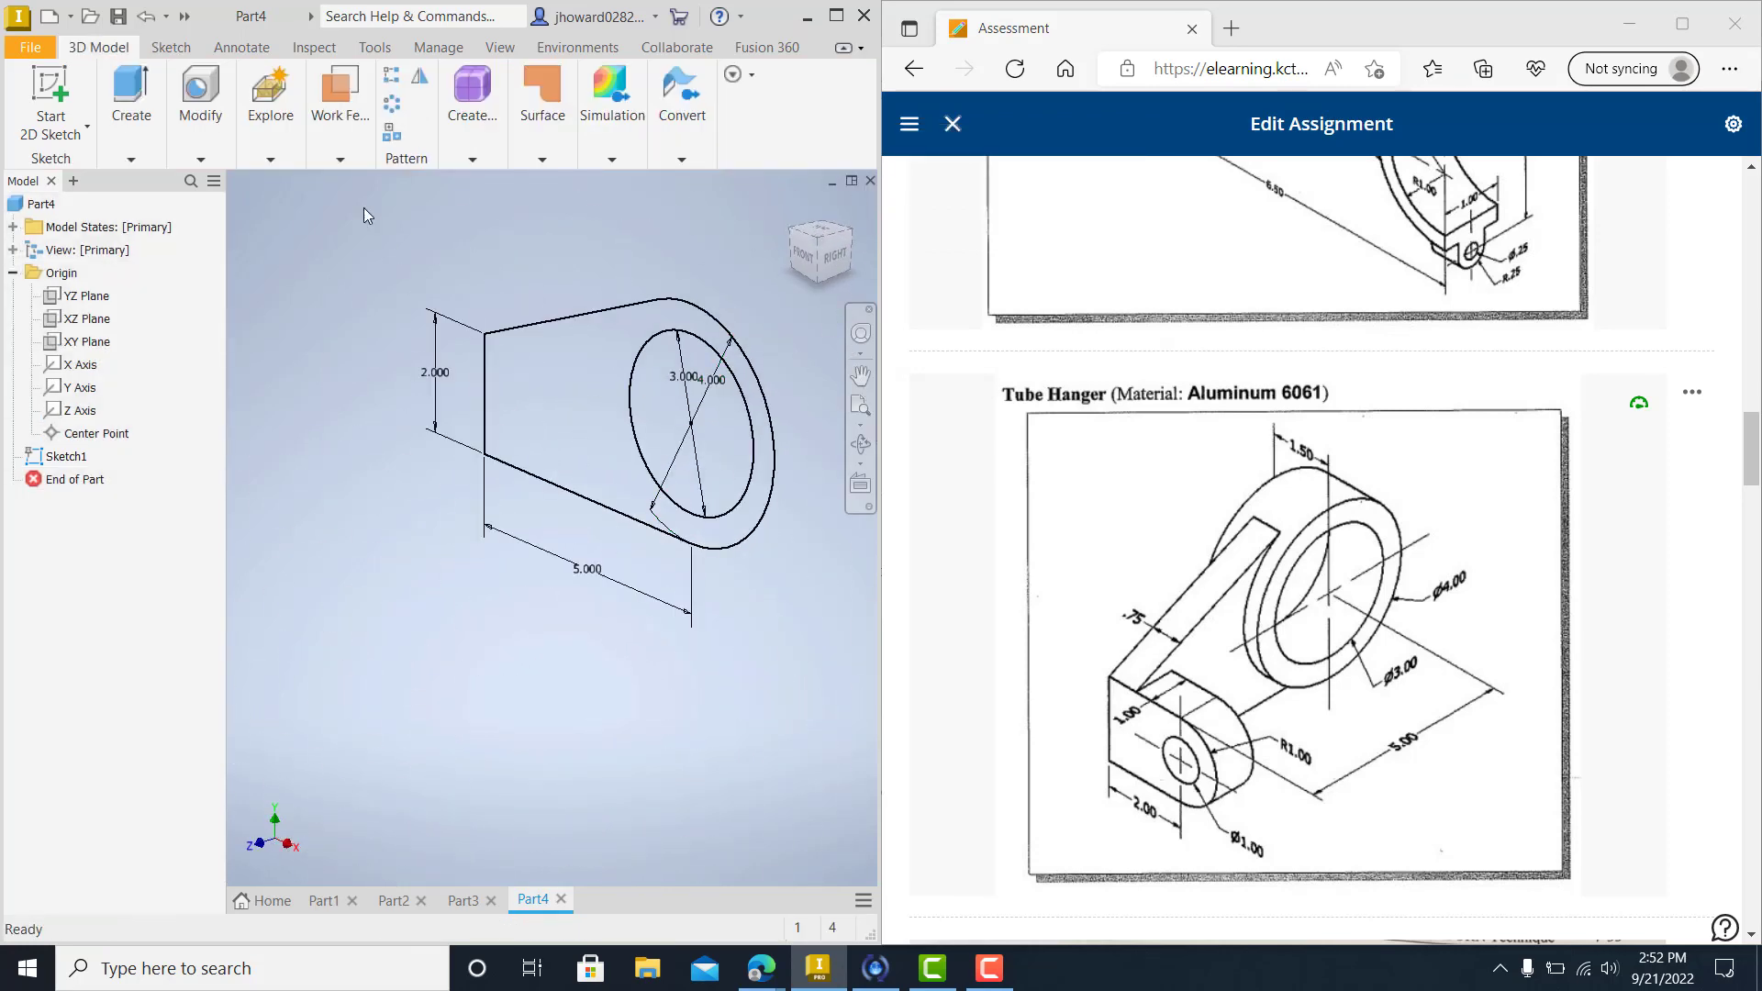
# Extrude the ring-and-arm profile 0.75 in.
pyautogui.click(138, 124)
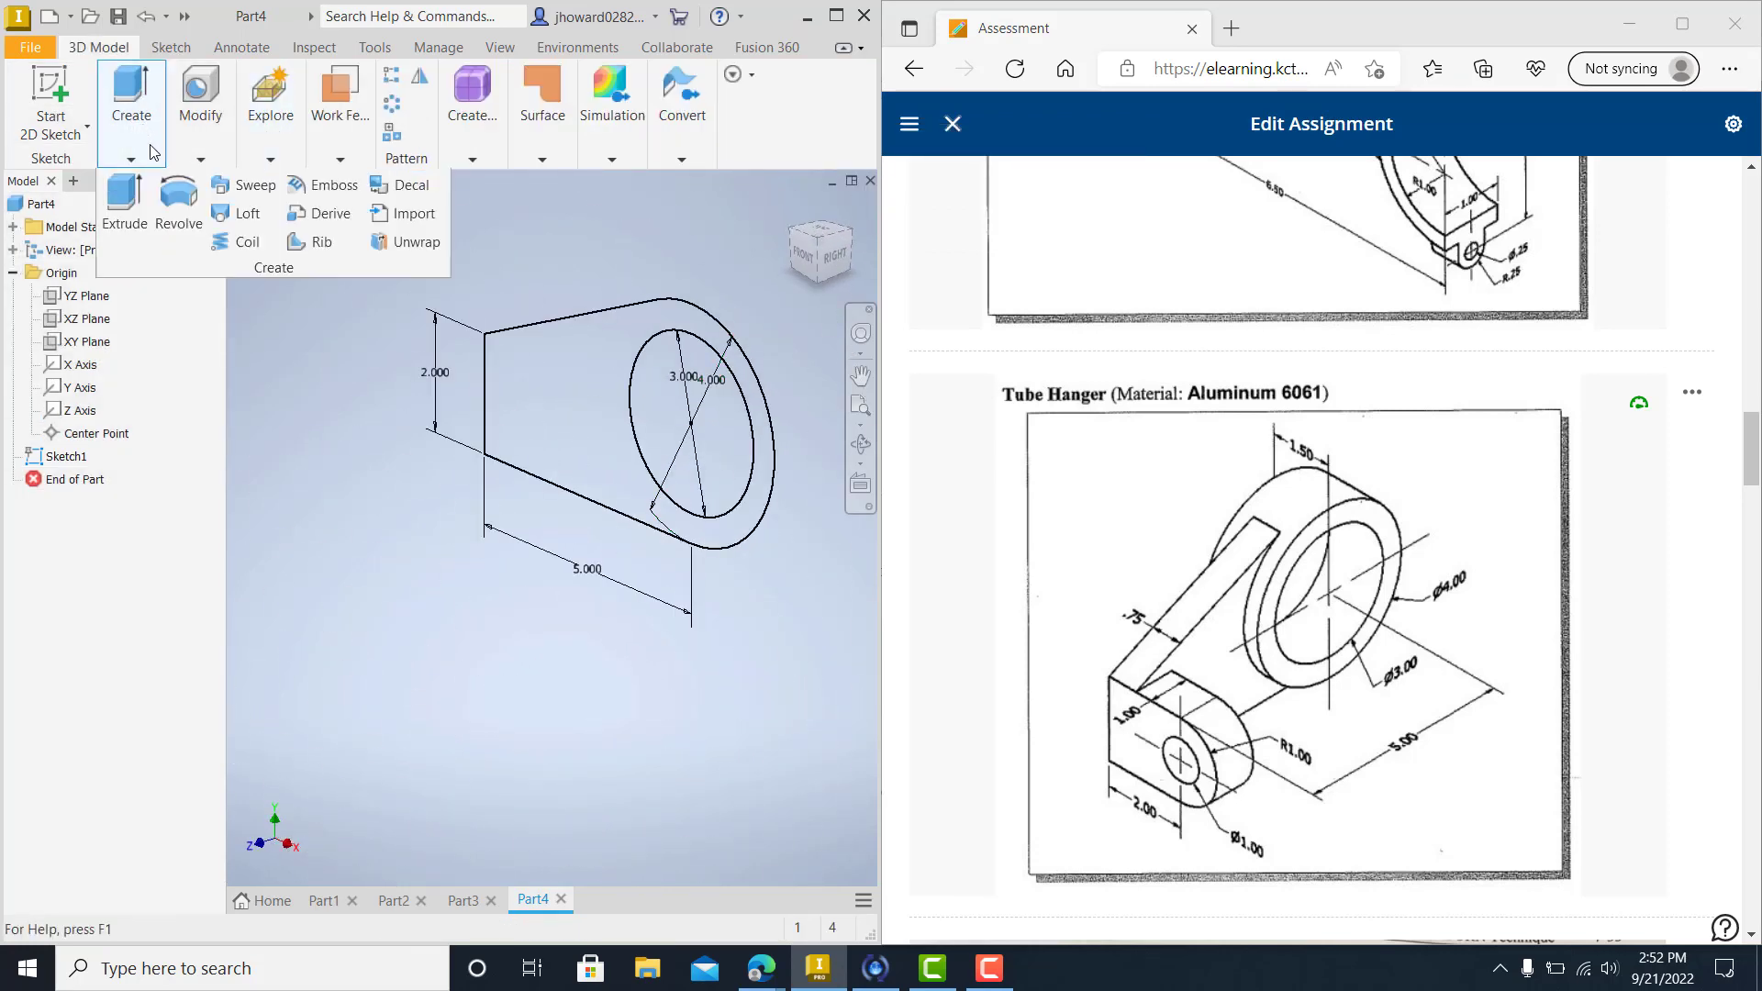
pyautogui.click(126, 204)
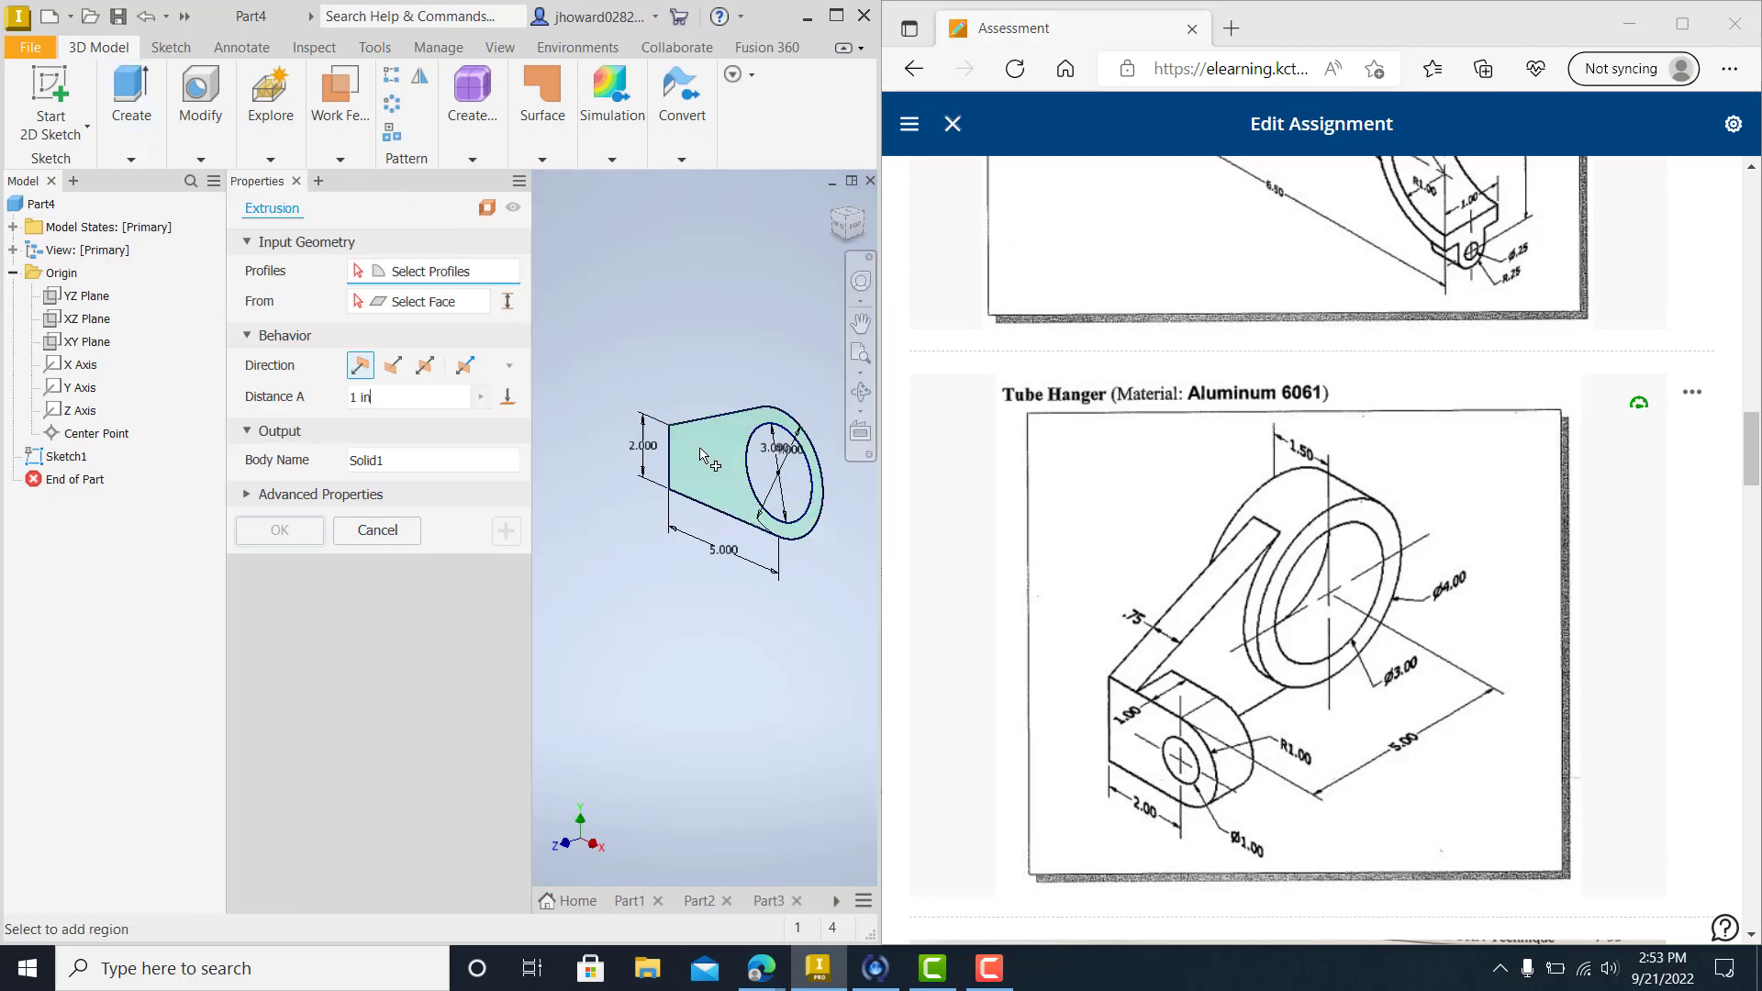
pyautogui.click(698, 439)
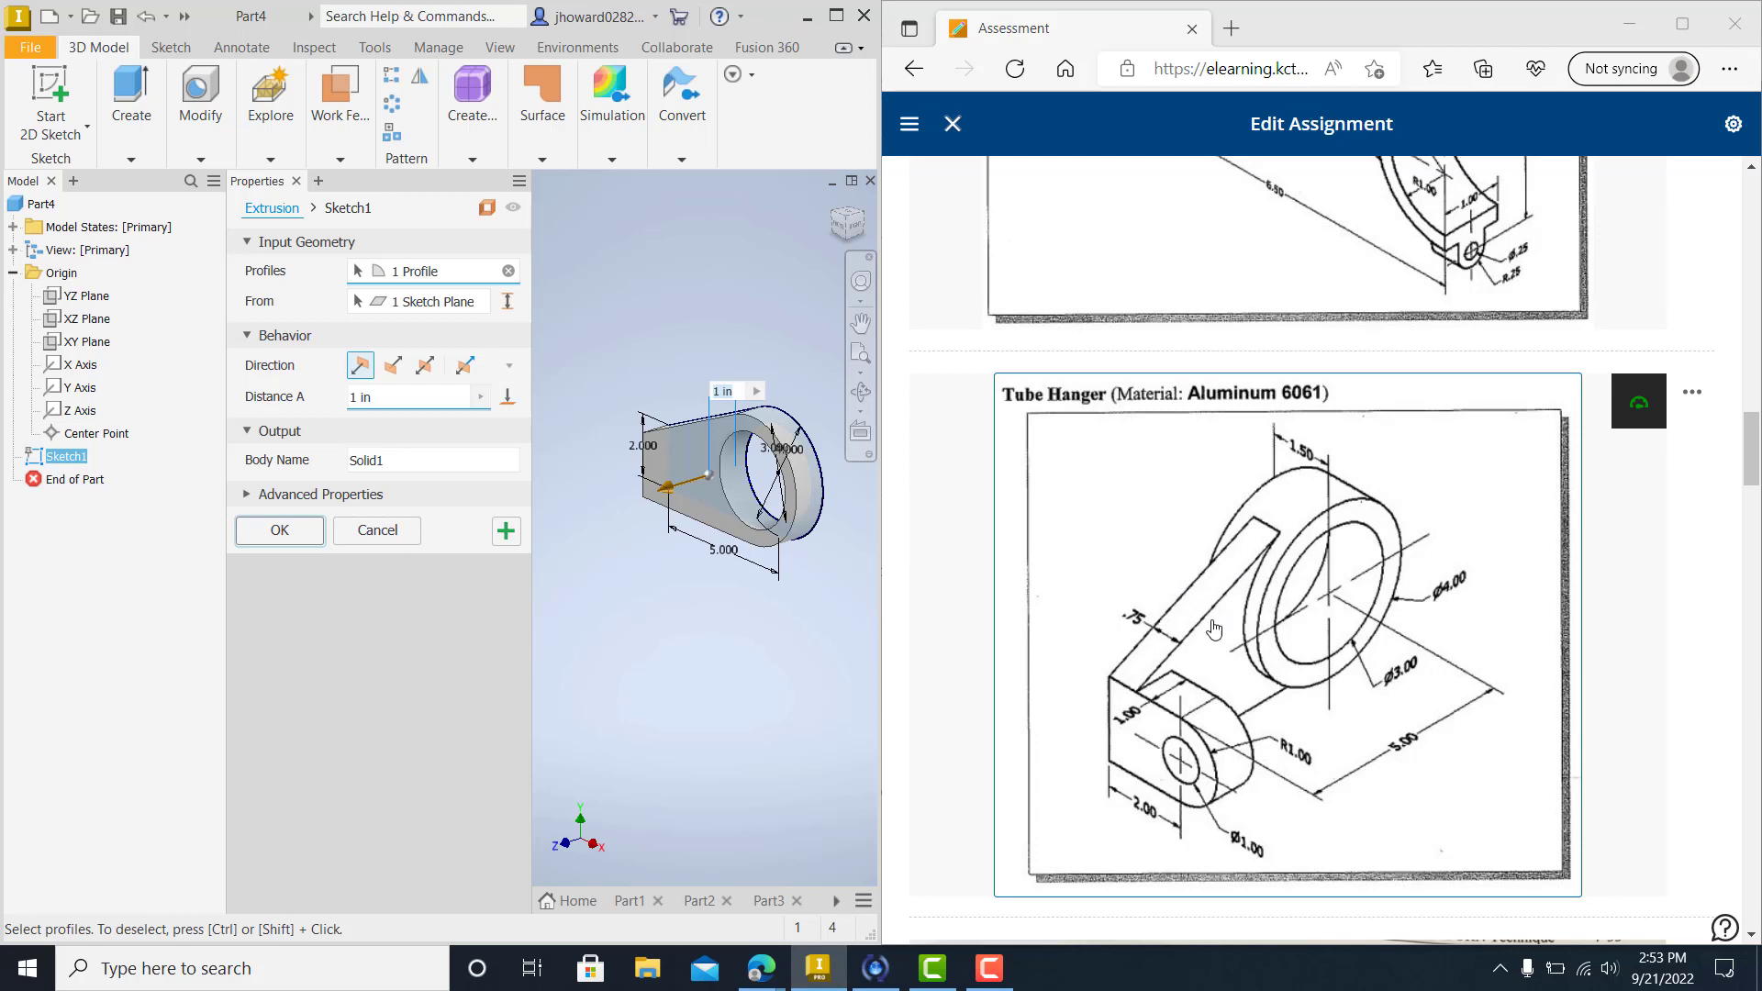
pyautogui.click(286, 401)
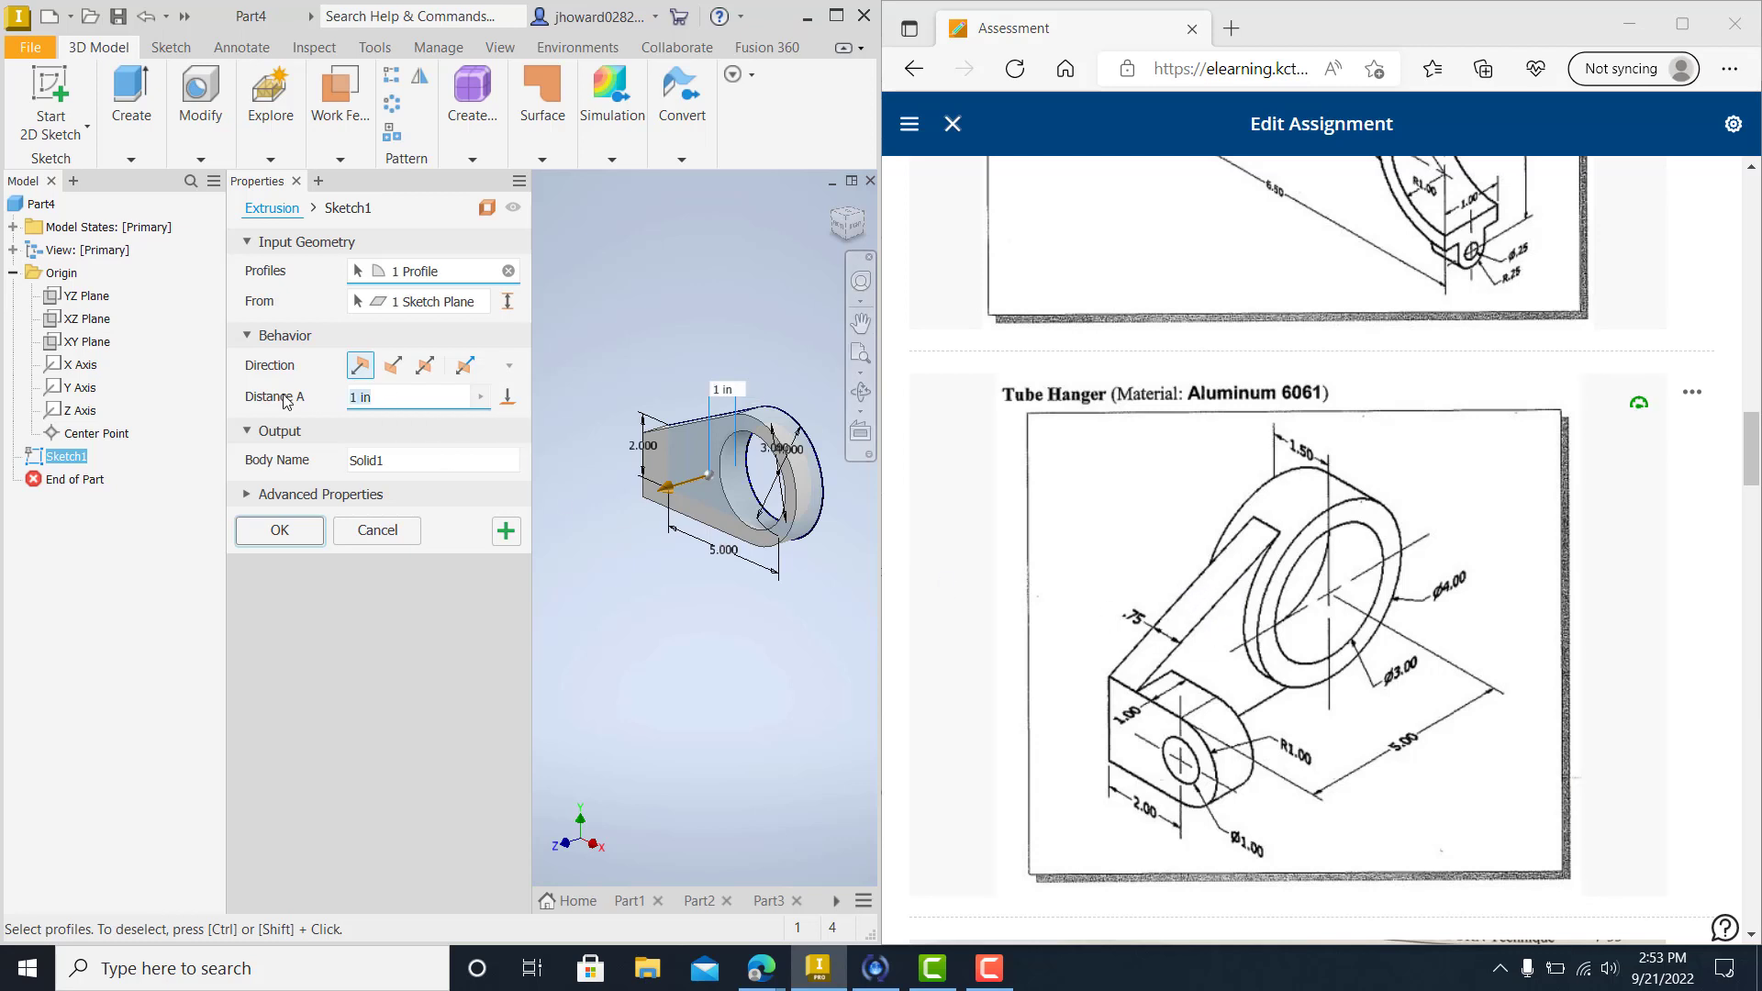
pyautogui.write('.75')
pyautogui.press('Return')
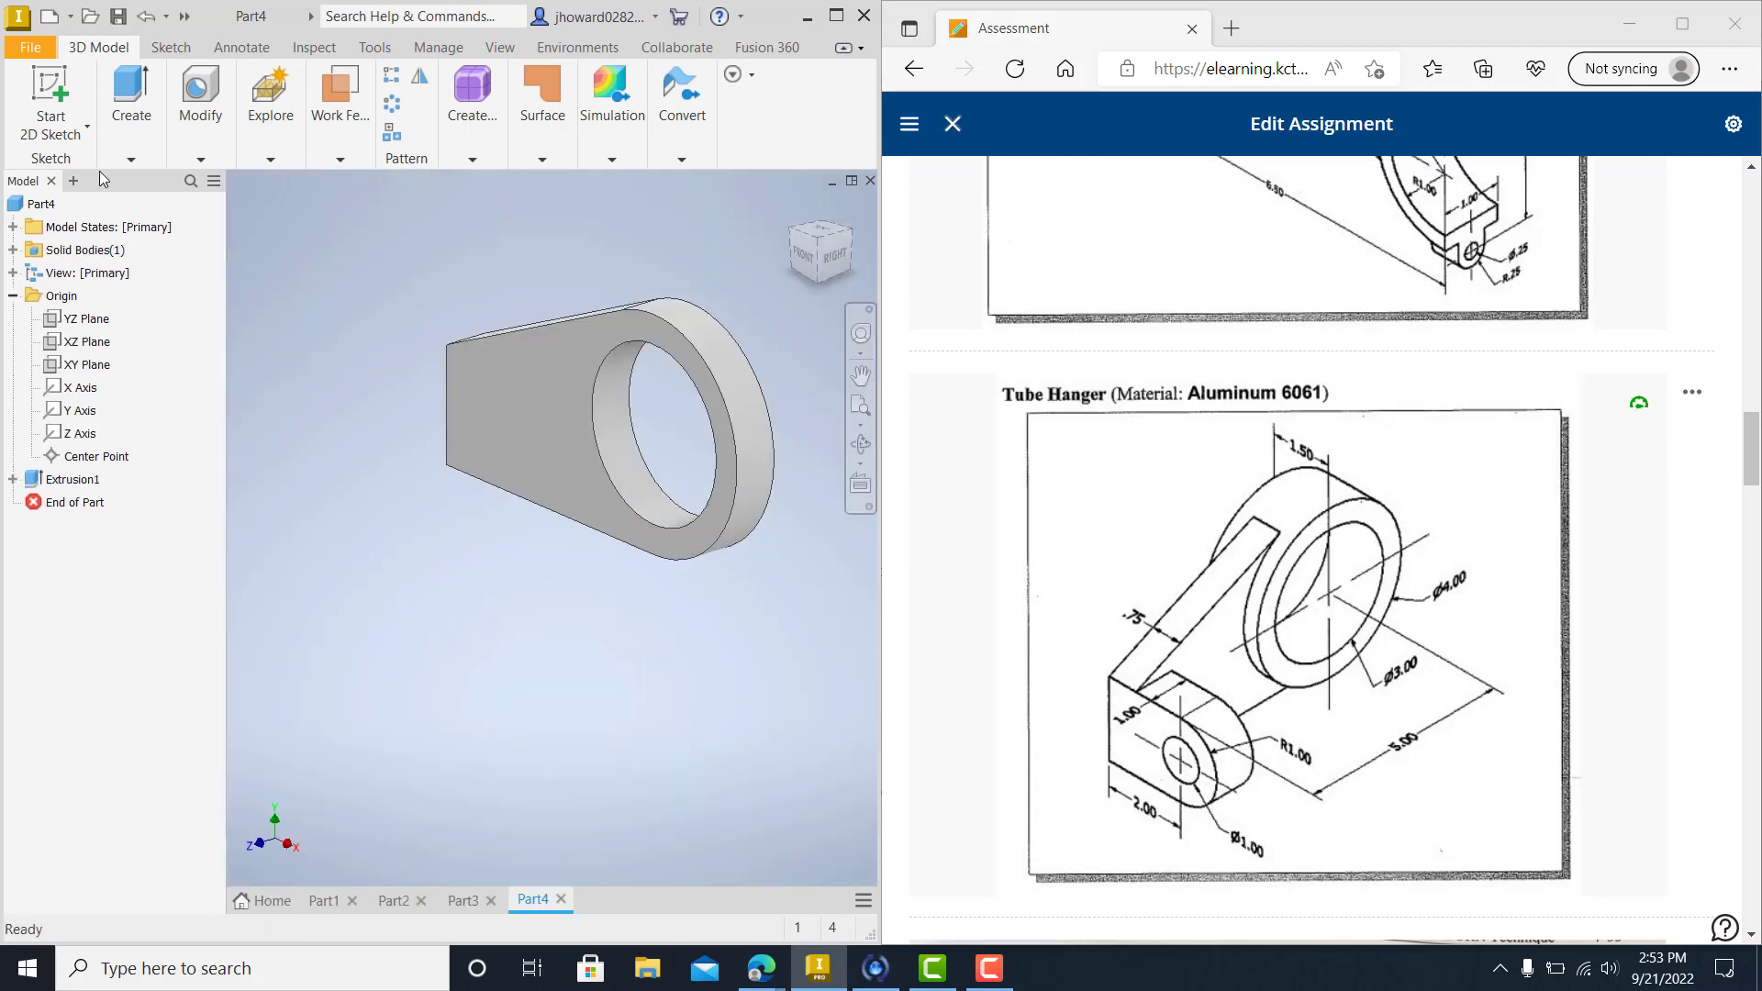
# Sketch a two-point rectangle 1 in wide and 2 in high on the front face at the arm's square end, and finish the sketch.
pyautogui.click(87, 125)
pyautogui.click(82, 177)
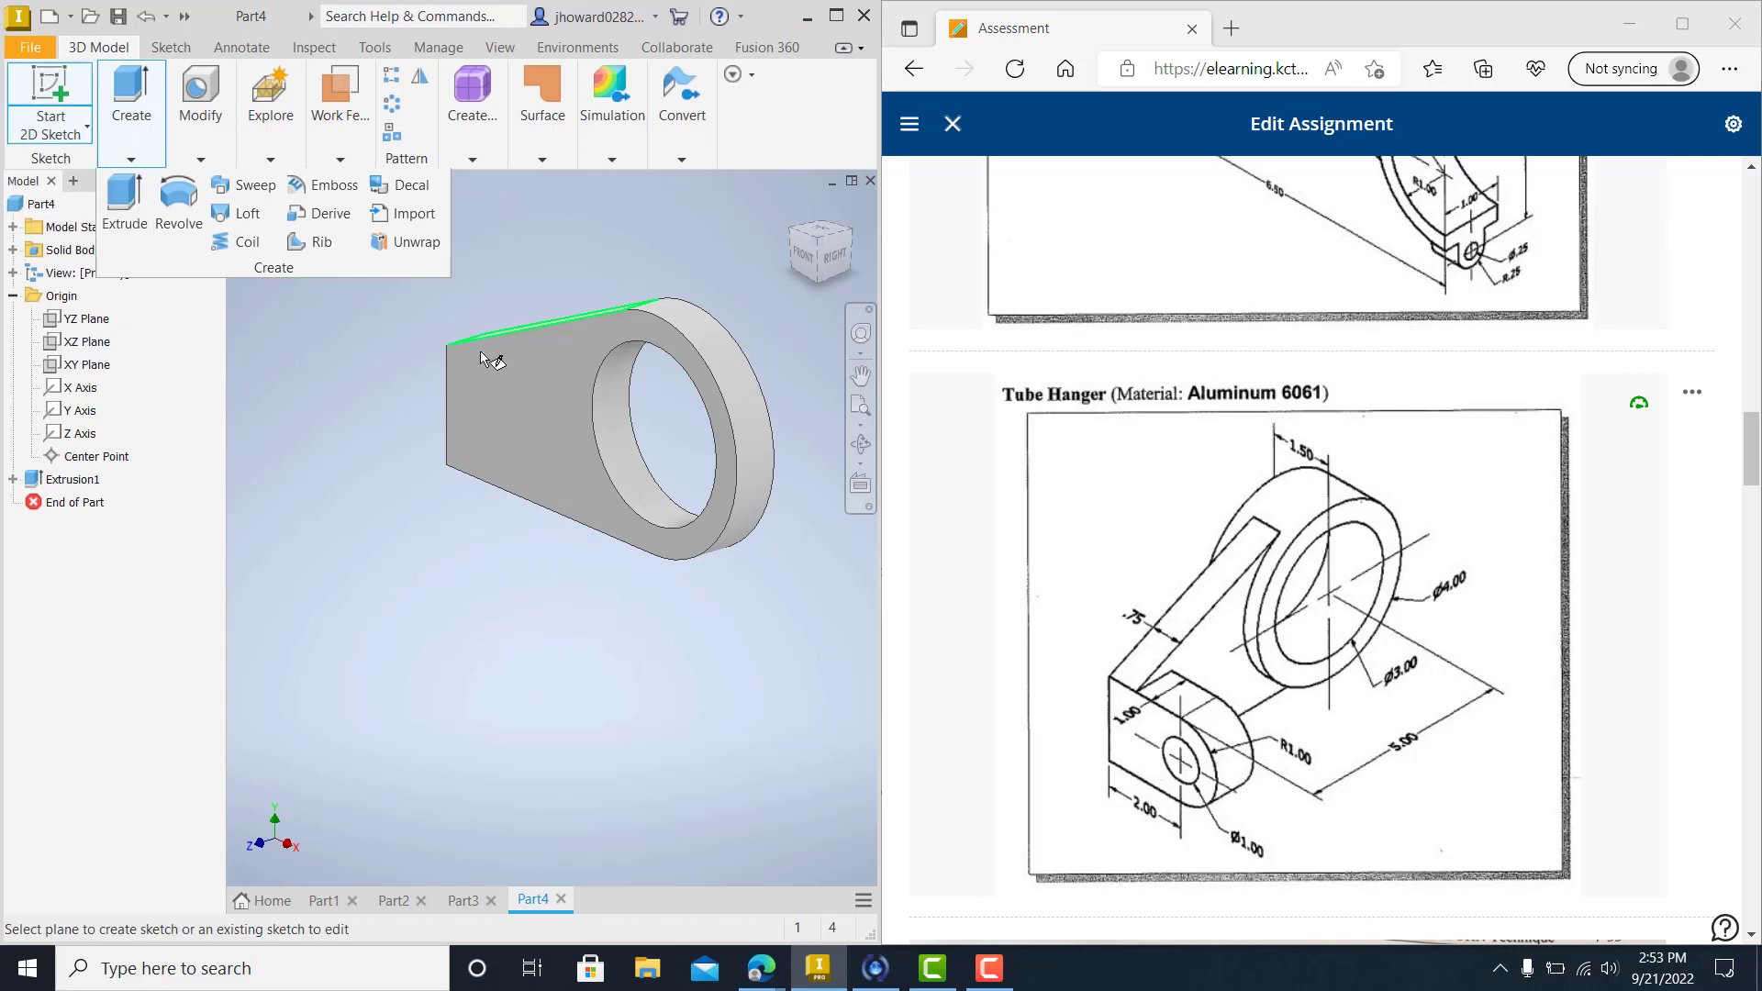
pyautogui.click(513, 393)
pyautogui.moveTo(506, 503); pyautogui.dragTo(724, 455, button='middle')
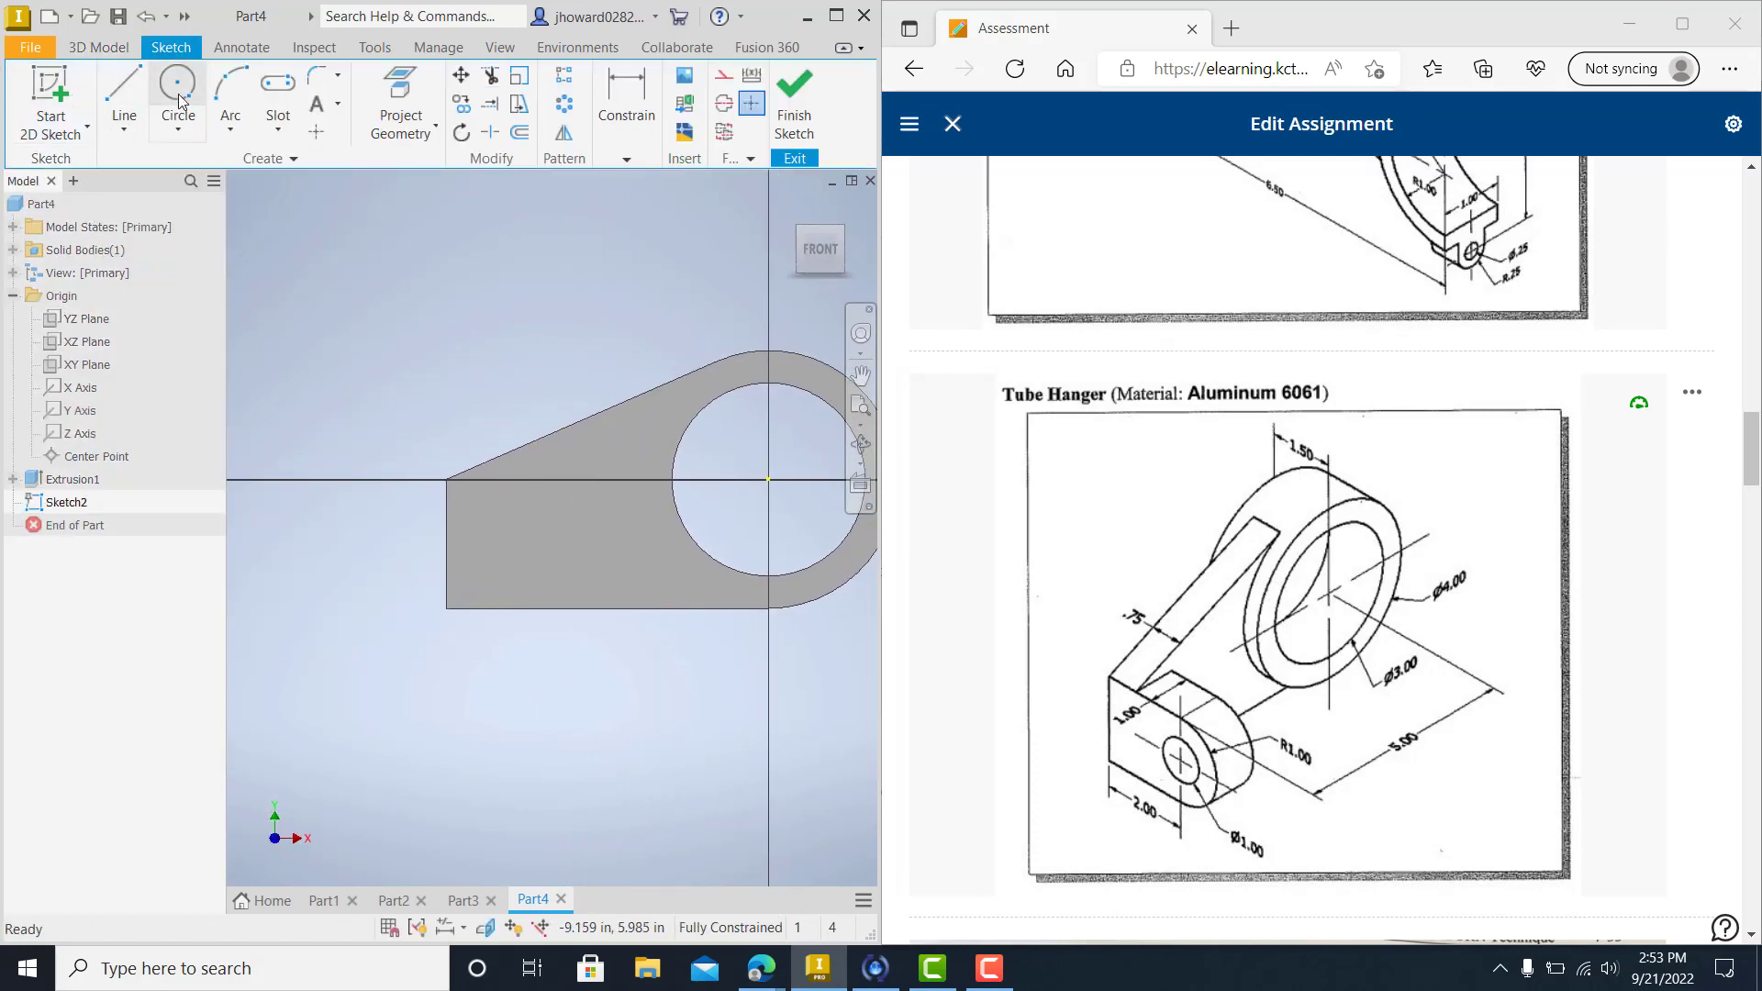
pyautogui.click(278, 129)
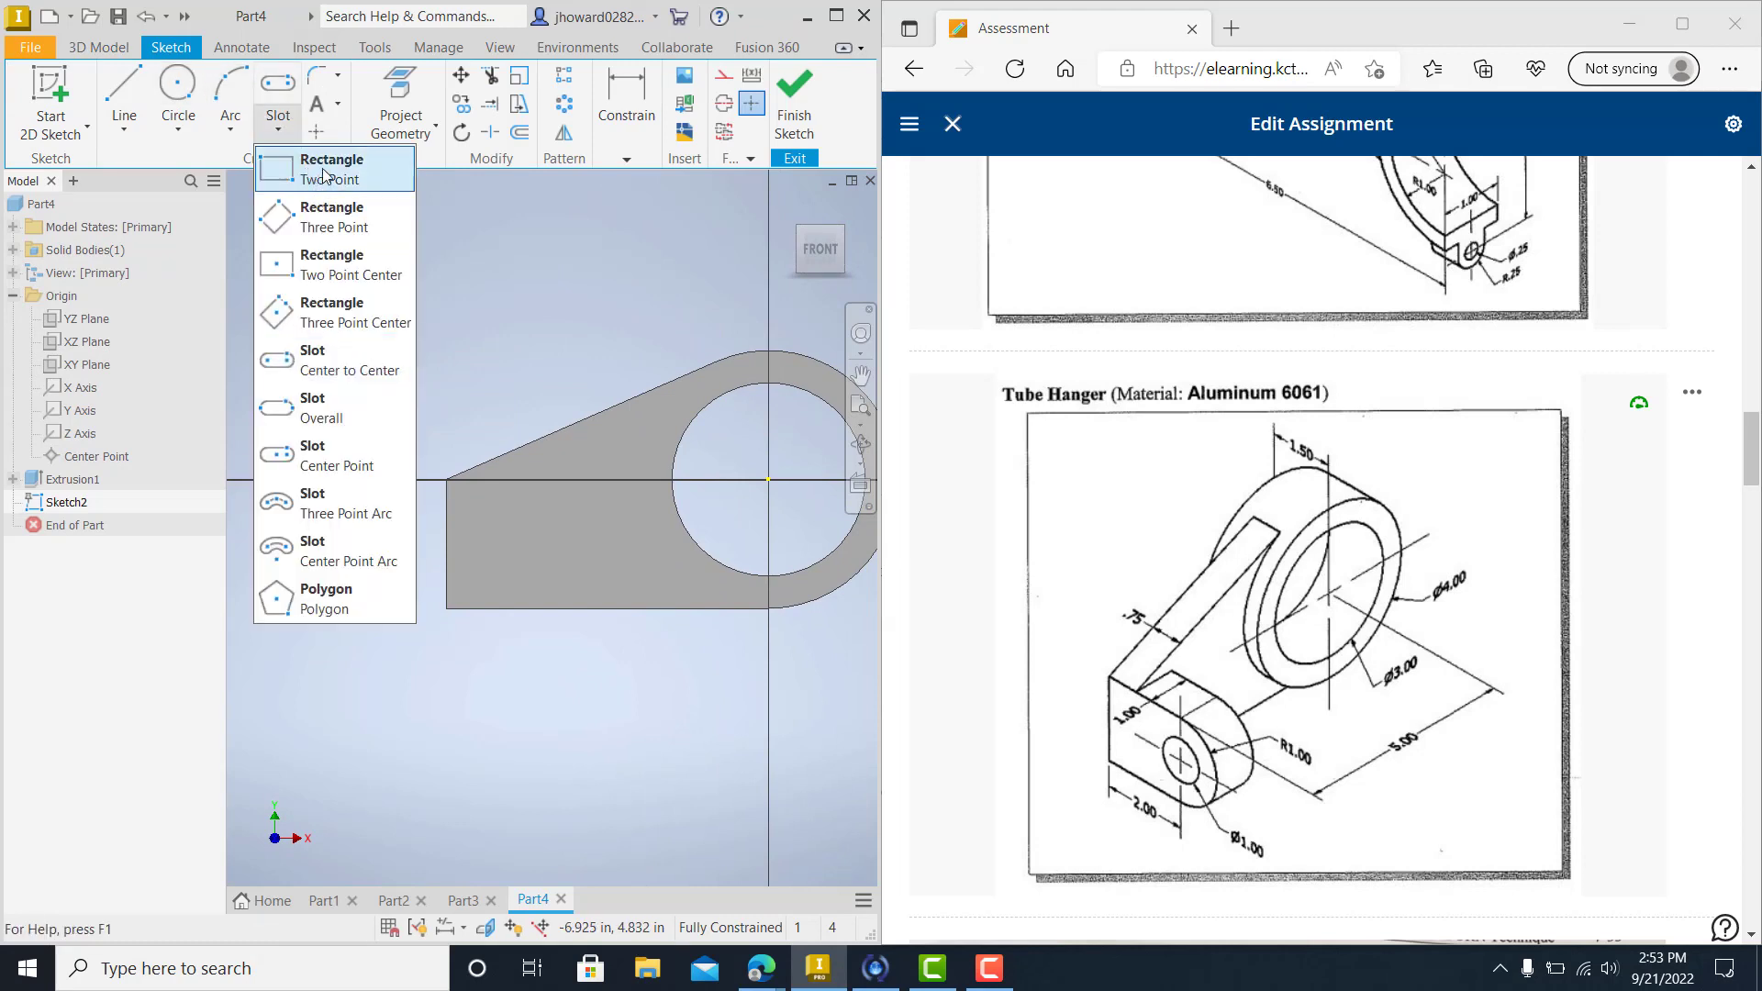
pyautogui.click(324, 175)
pyautogui.click(447, 609)
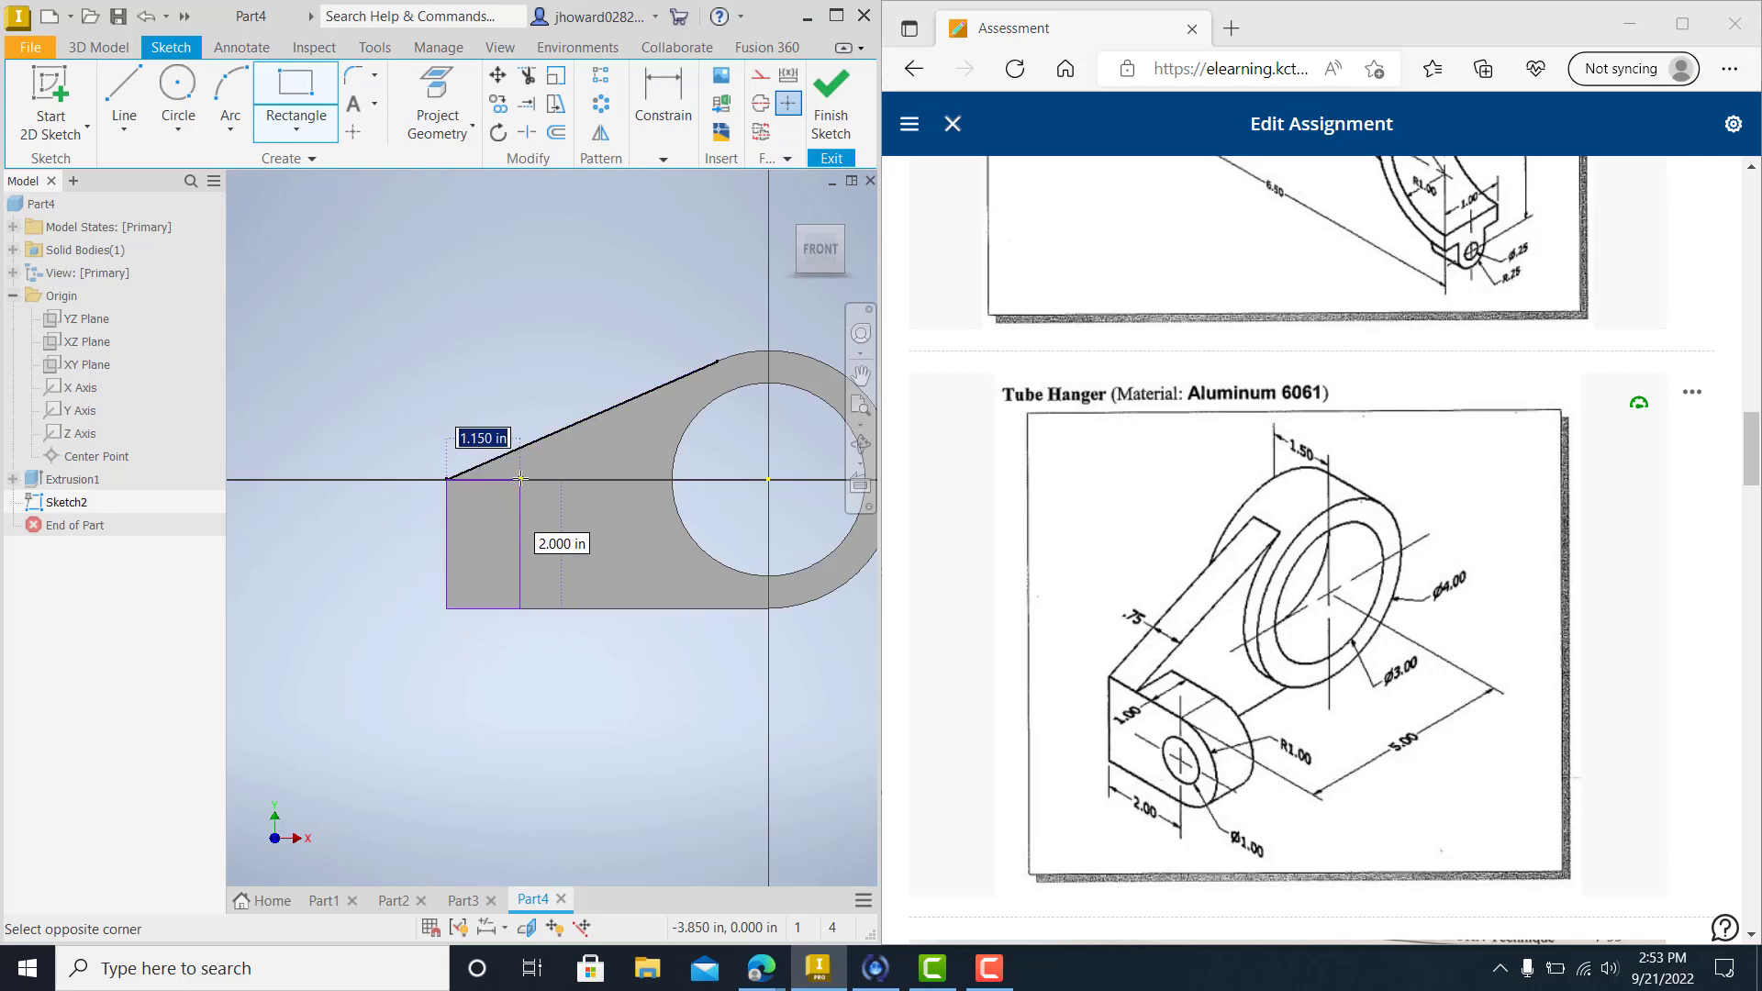
pyautogui.write('1')
pyautogui.press('Return')
pyautogui.click(831, 106)
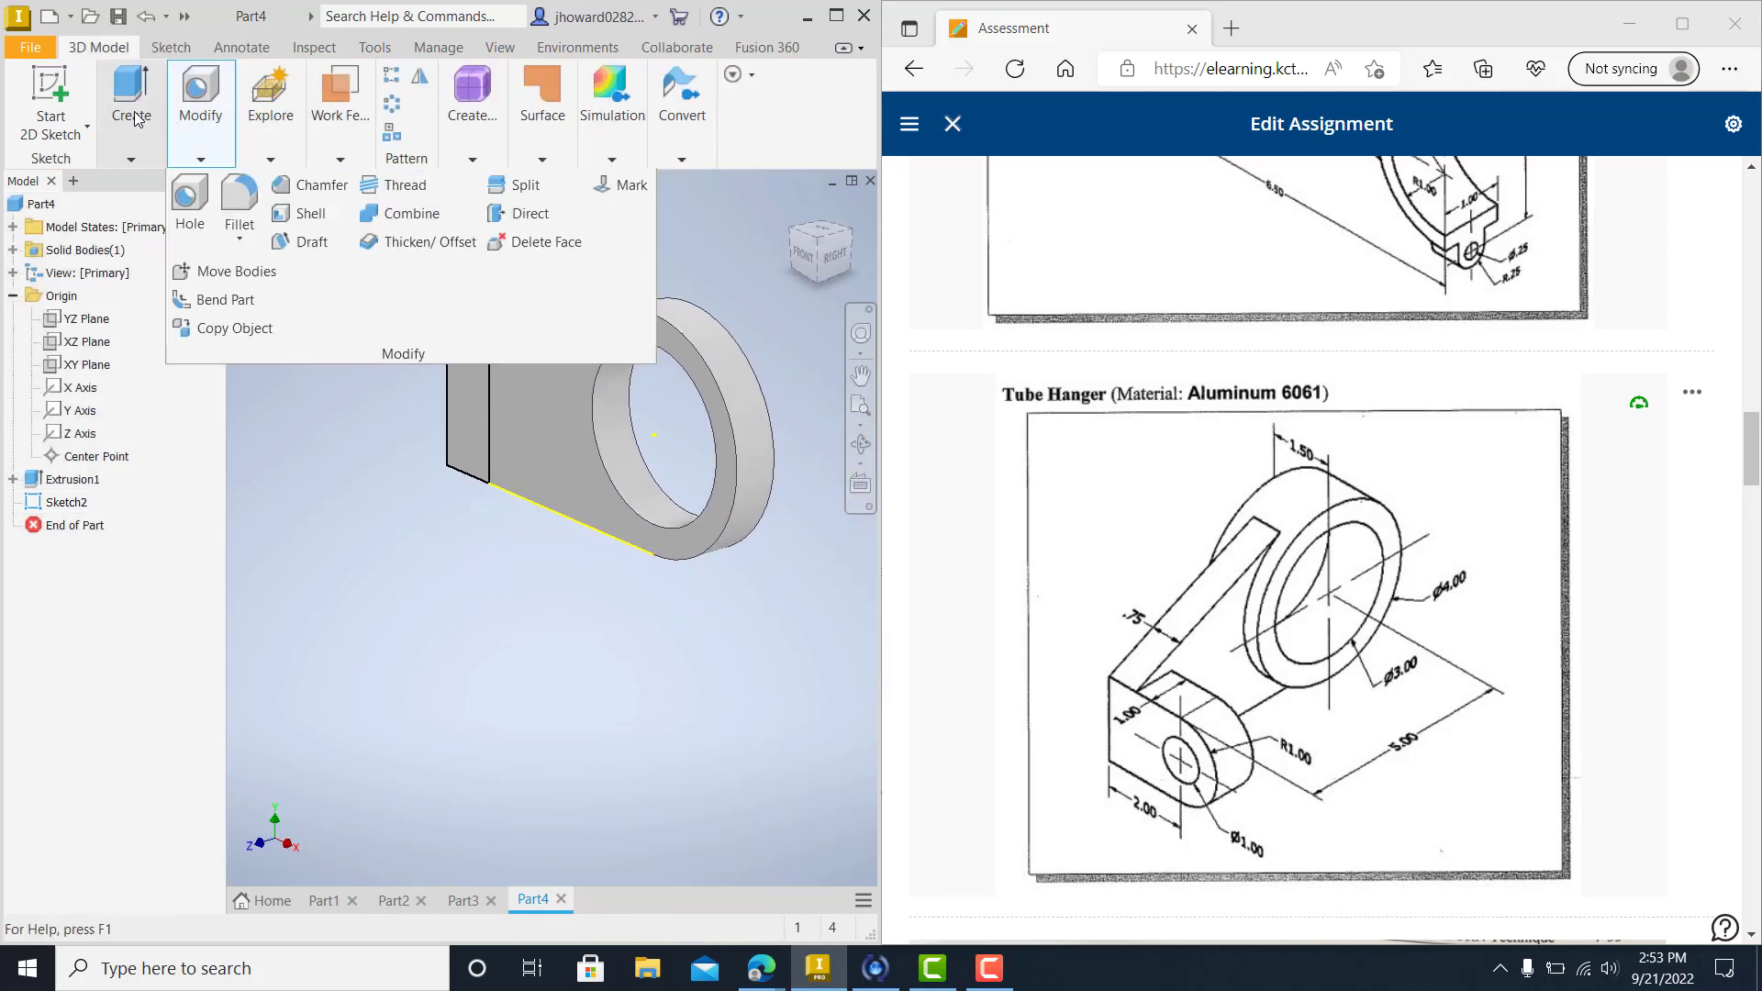
# Extrude the rectangle 1.75 in outward from the arm's front face, joined to the body.
pyautogui.moveTo(134, 120)
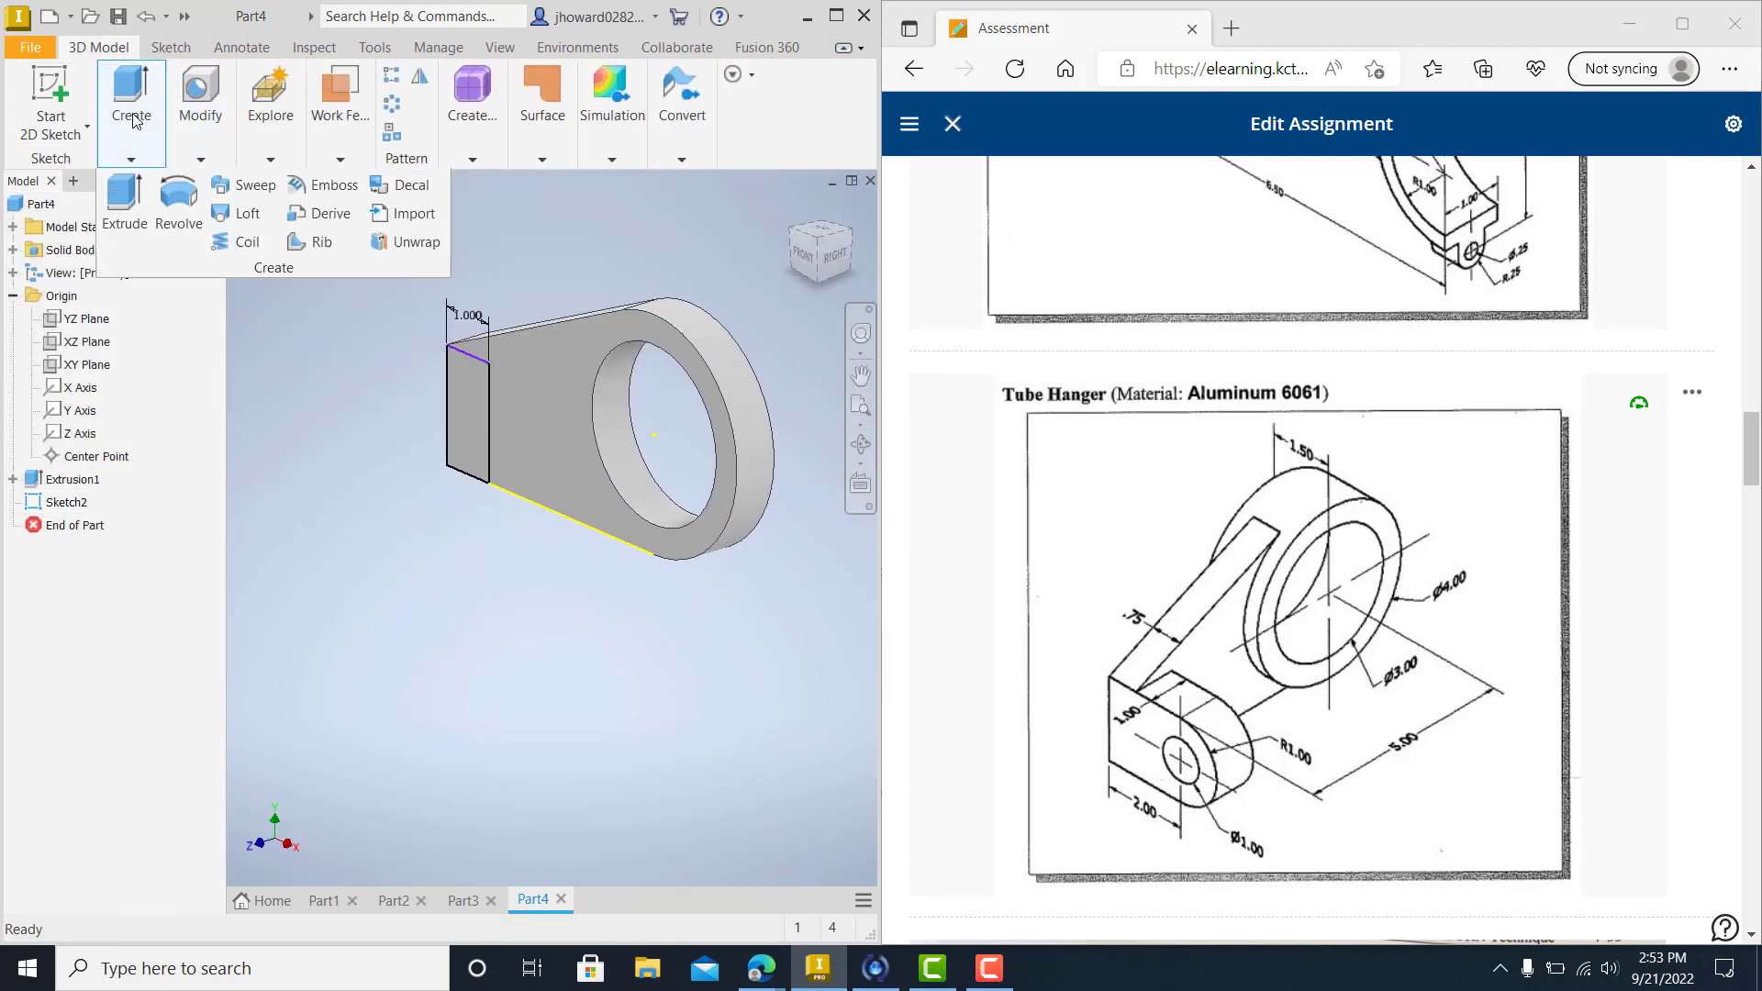
pyautogui.click(125, 194)
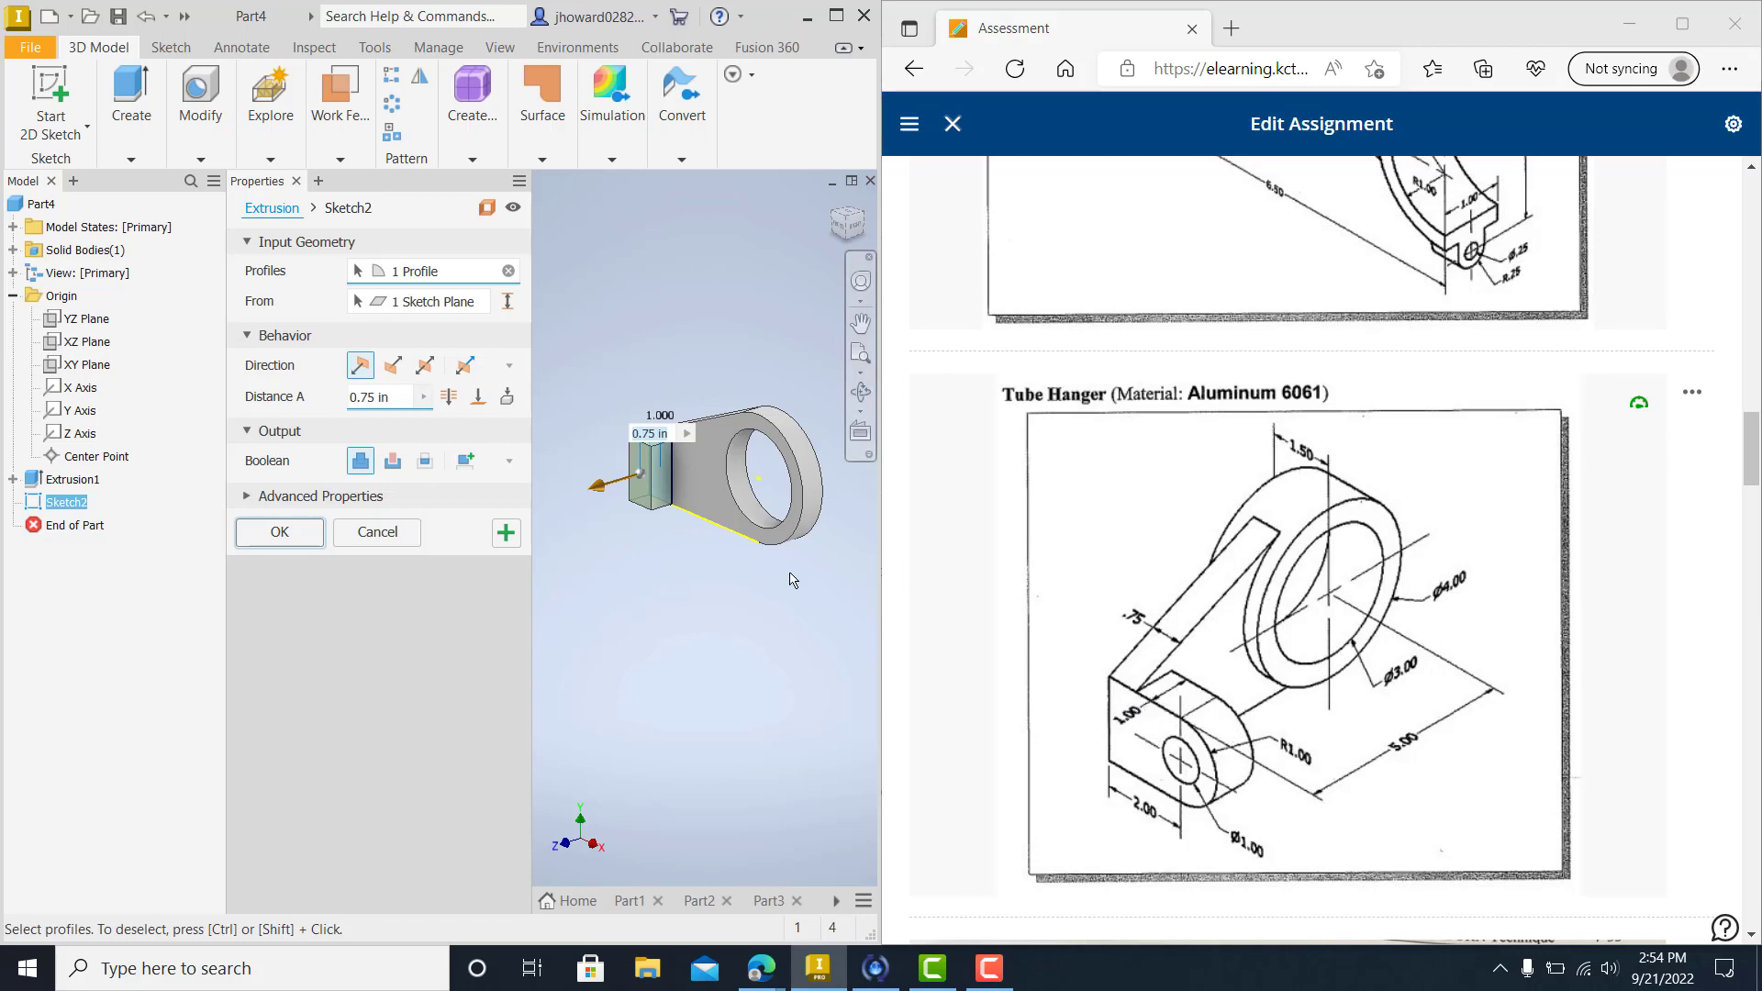
pyautogui.write('1.75')
pyautogui.press('Return')
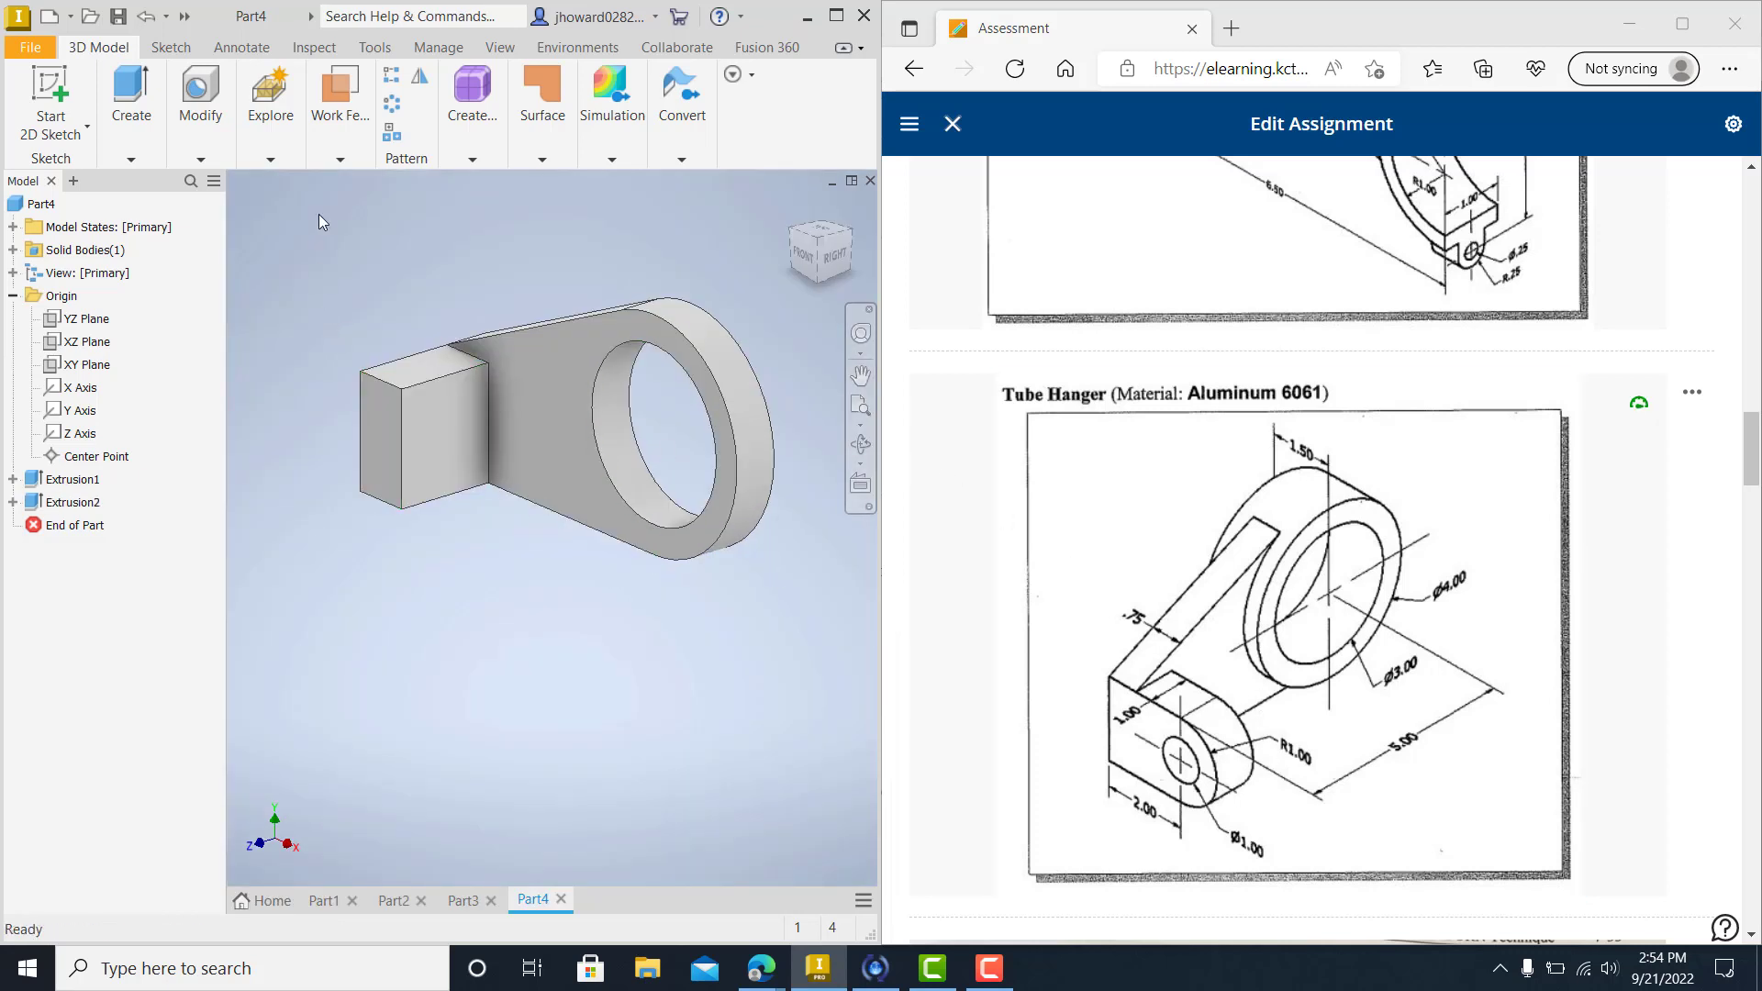
# Fillet the upper and lower edges of the block's free end with a 1 in radius.
pyautogui.moveTo(375, 142)
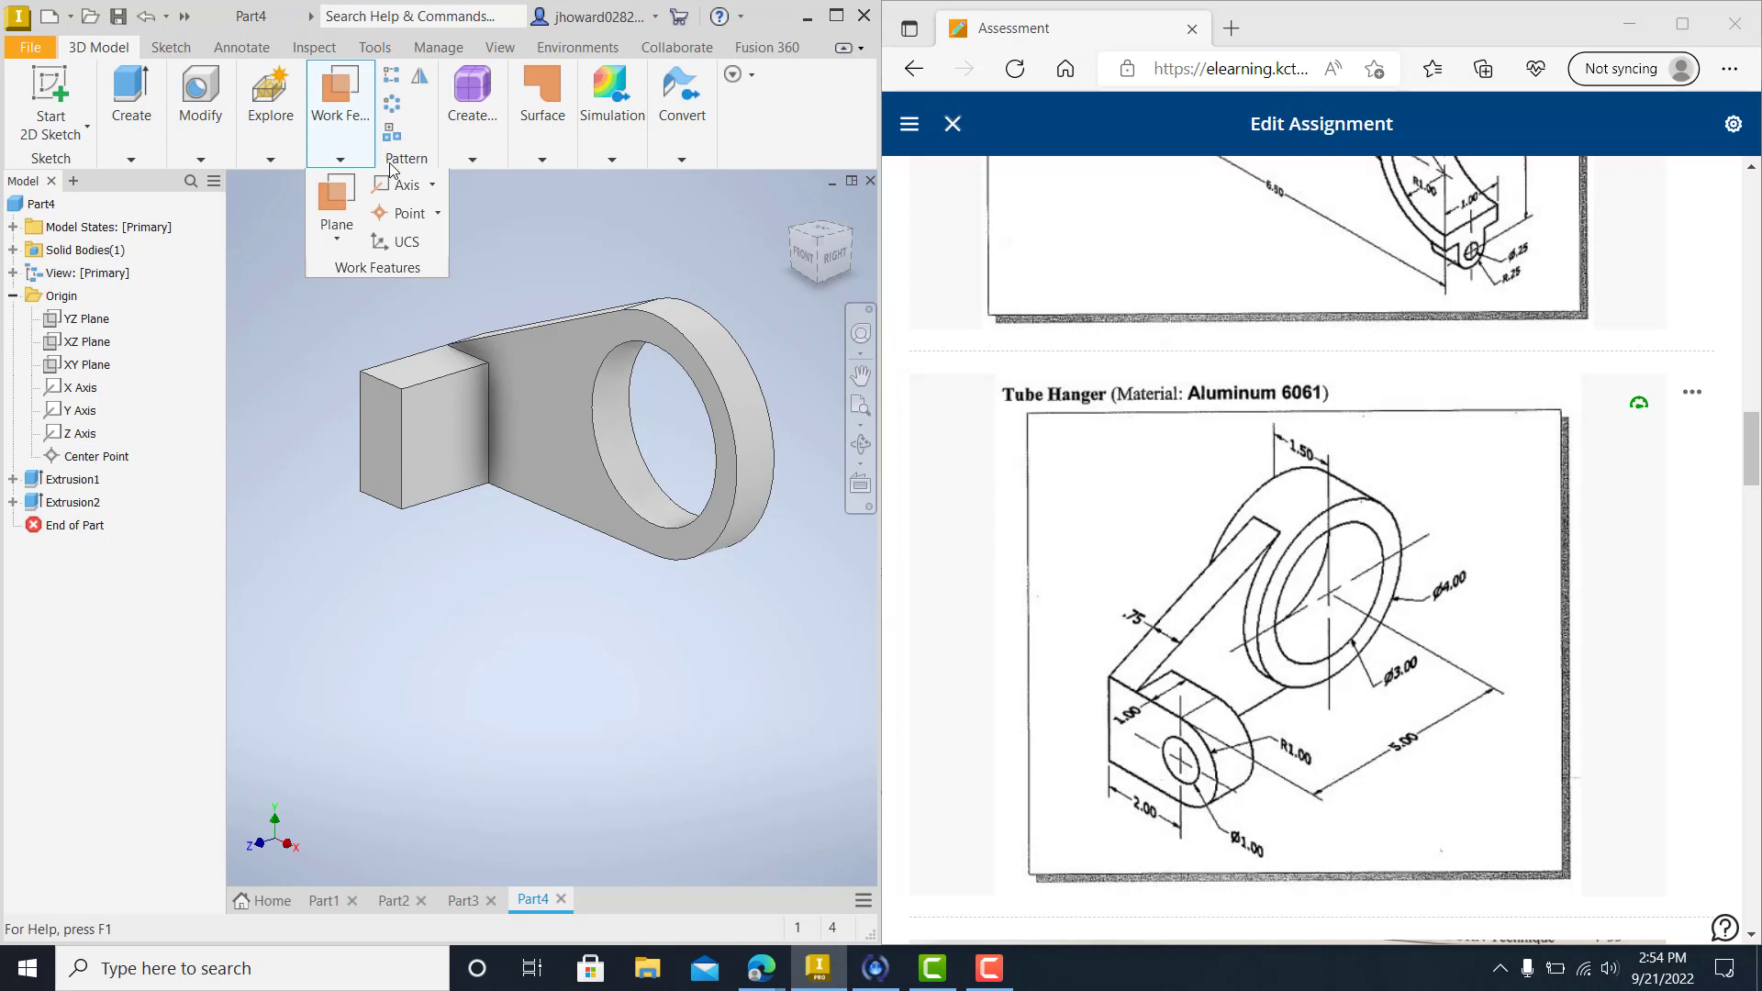
pyautogui.moveTo(457, 159)
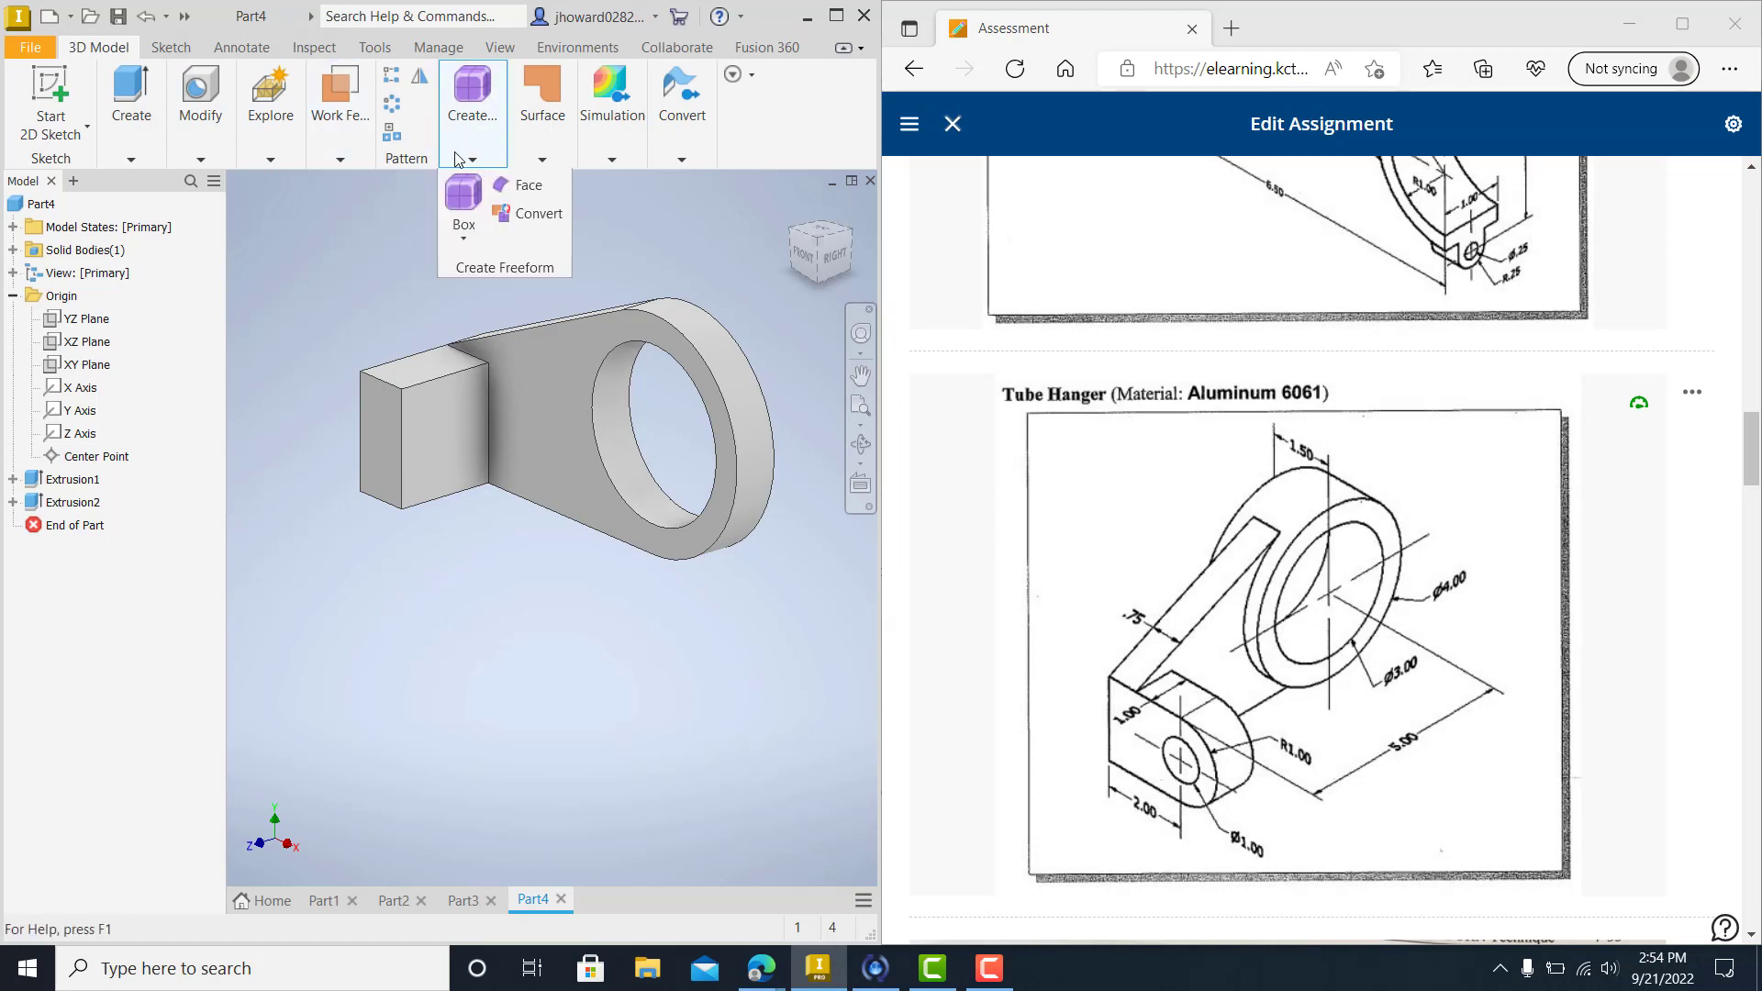
pyautogui.moveTo(212, 152)
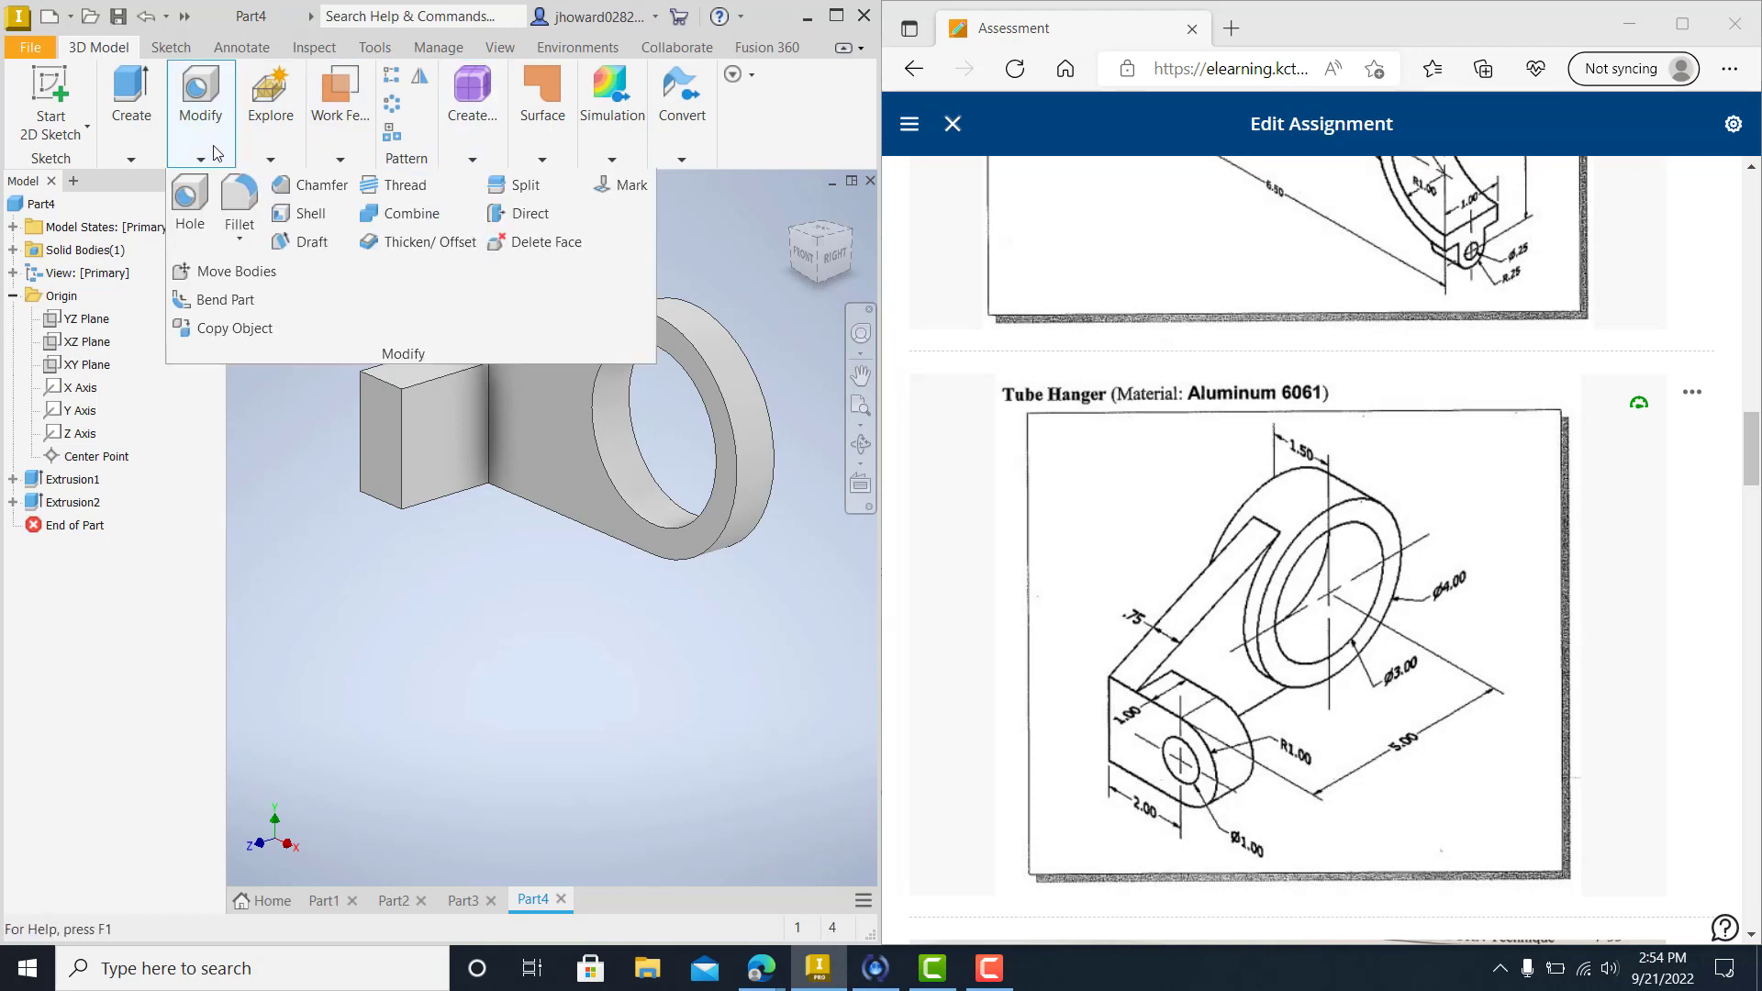
pyautogui.click(237, 211)
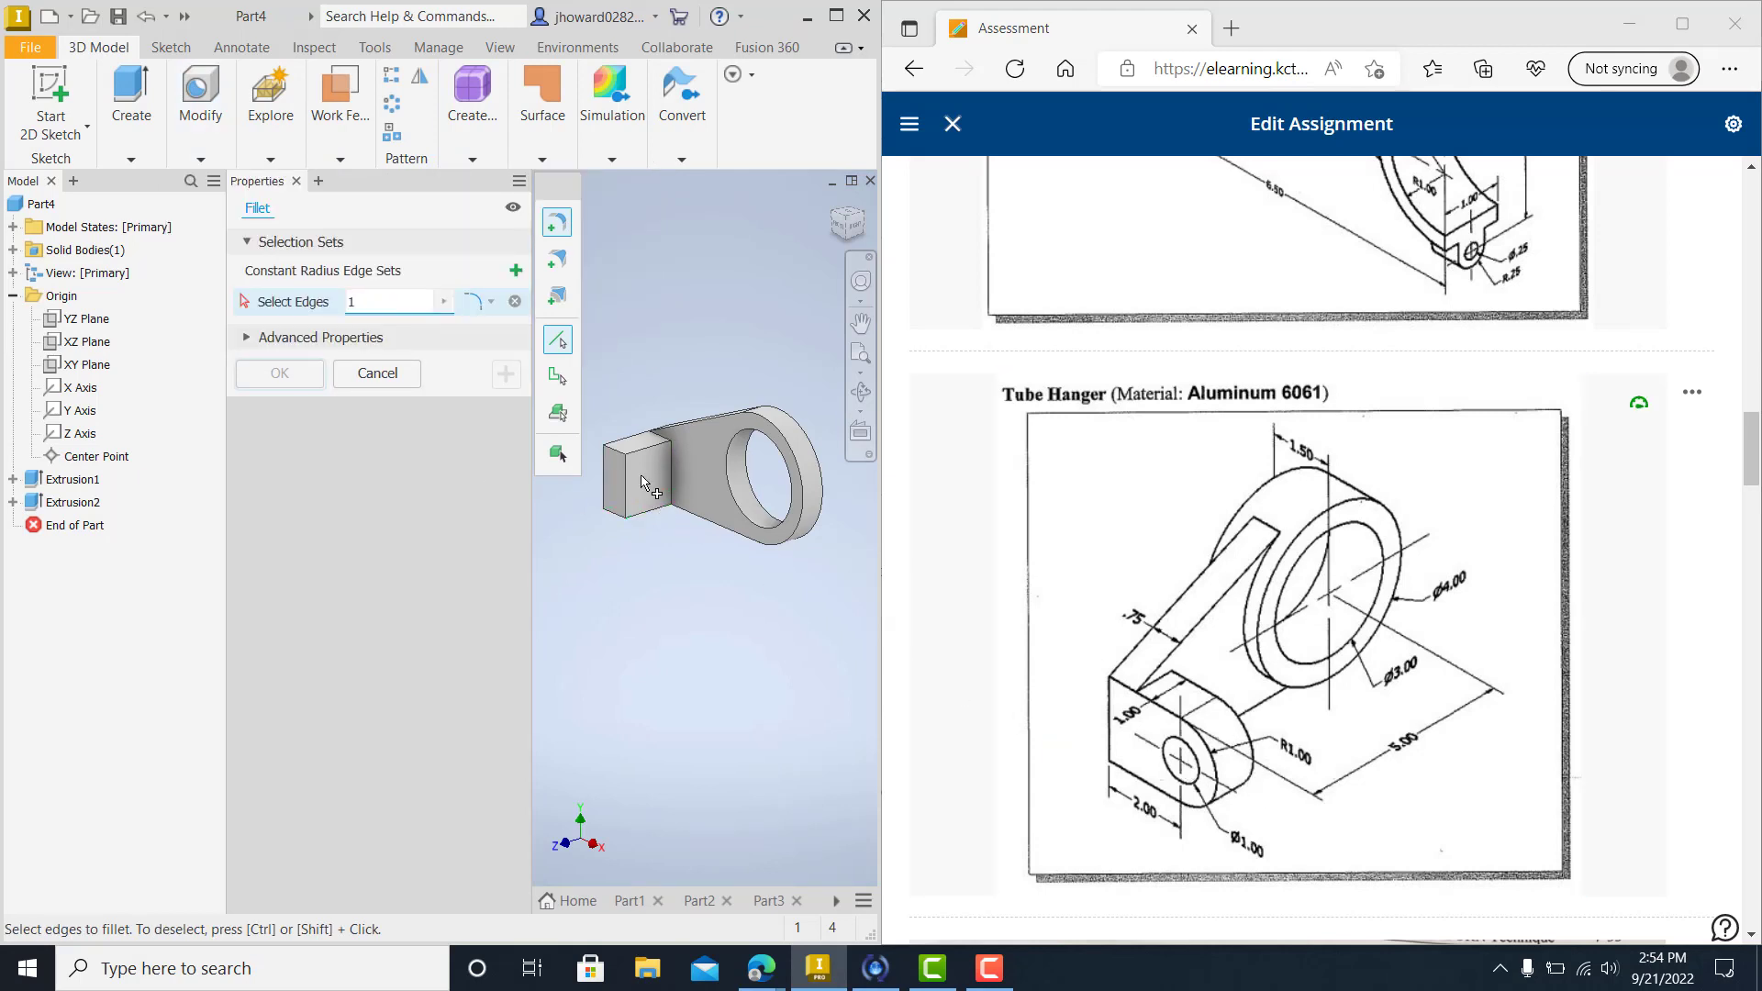
pyautogui.click(617, 455)
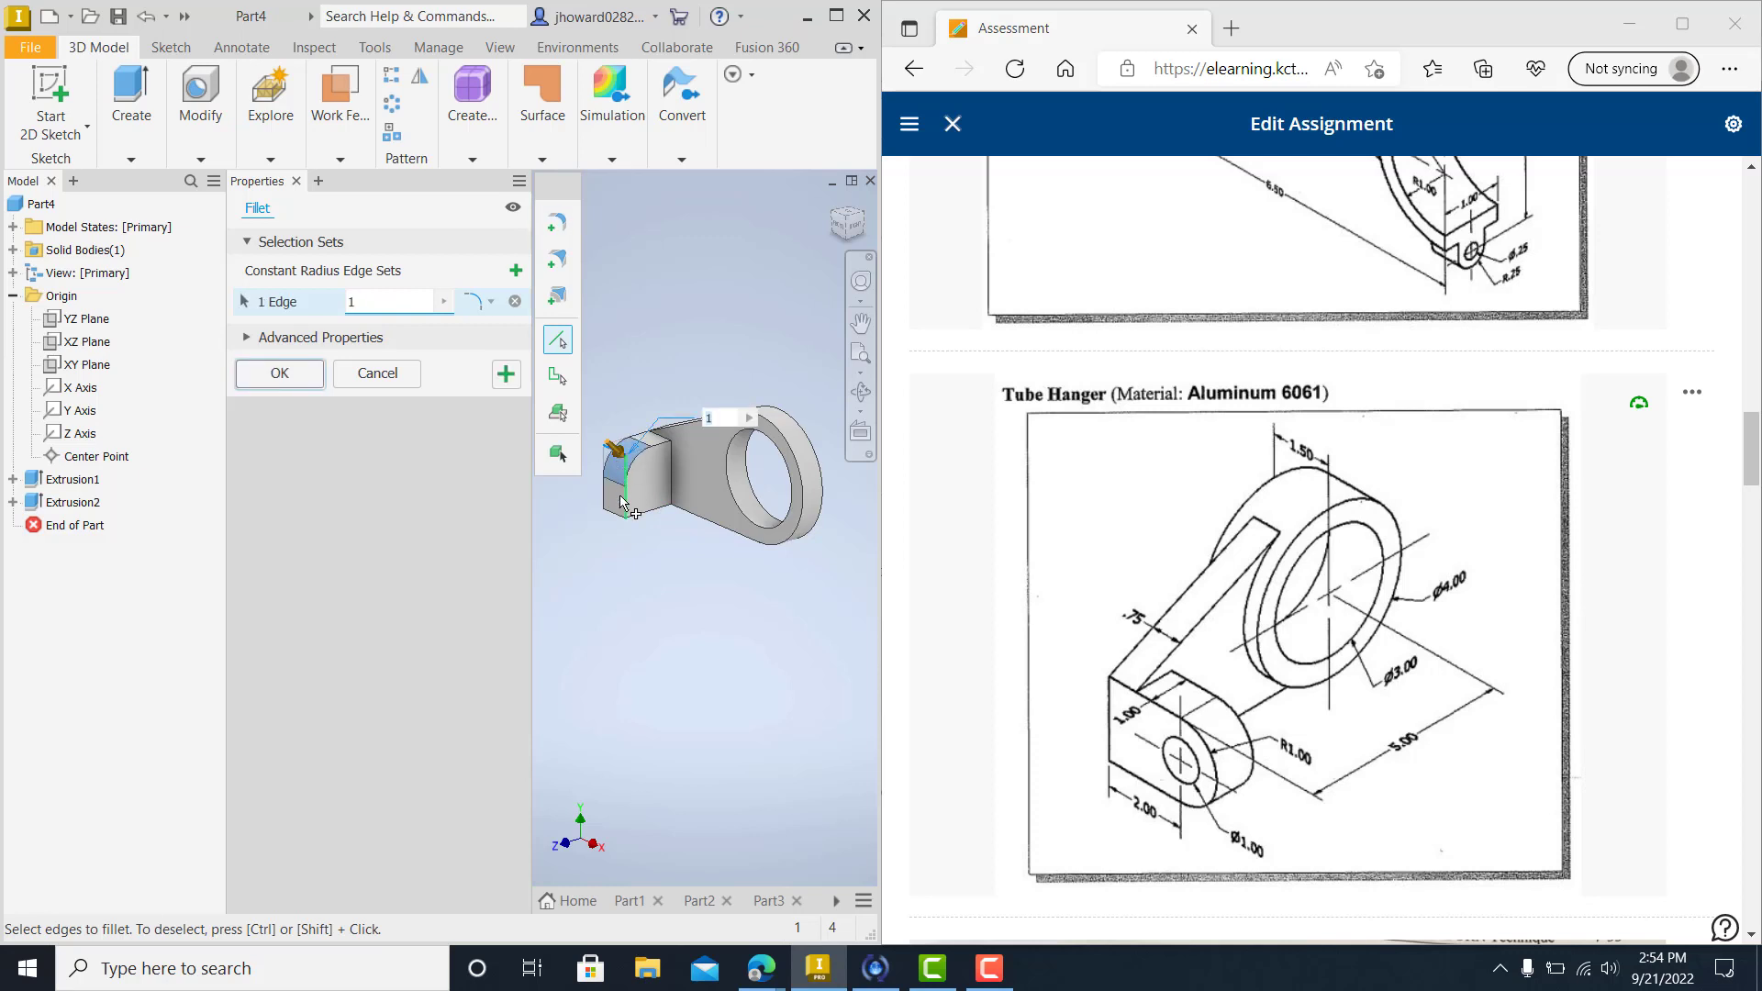
pyautogui.click(622, 519)
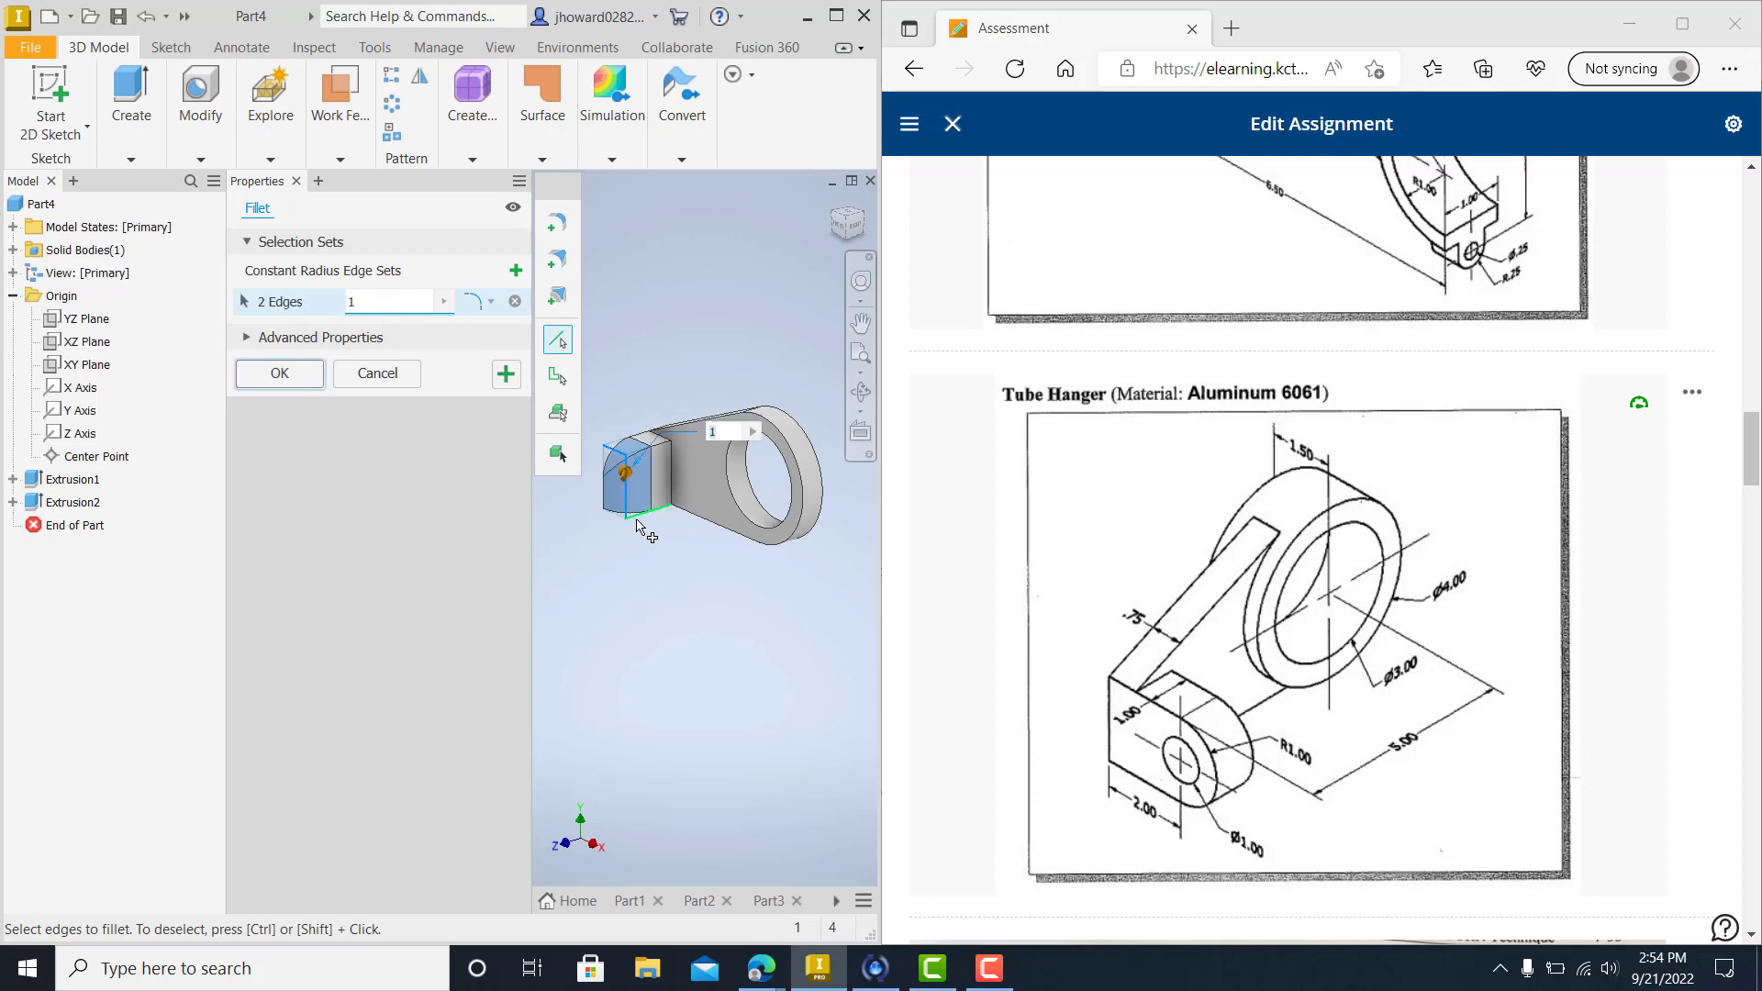
pyautogui.click(515, 303)
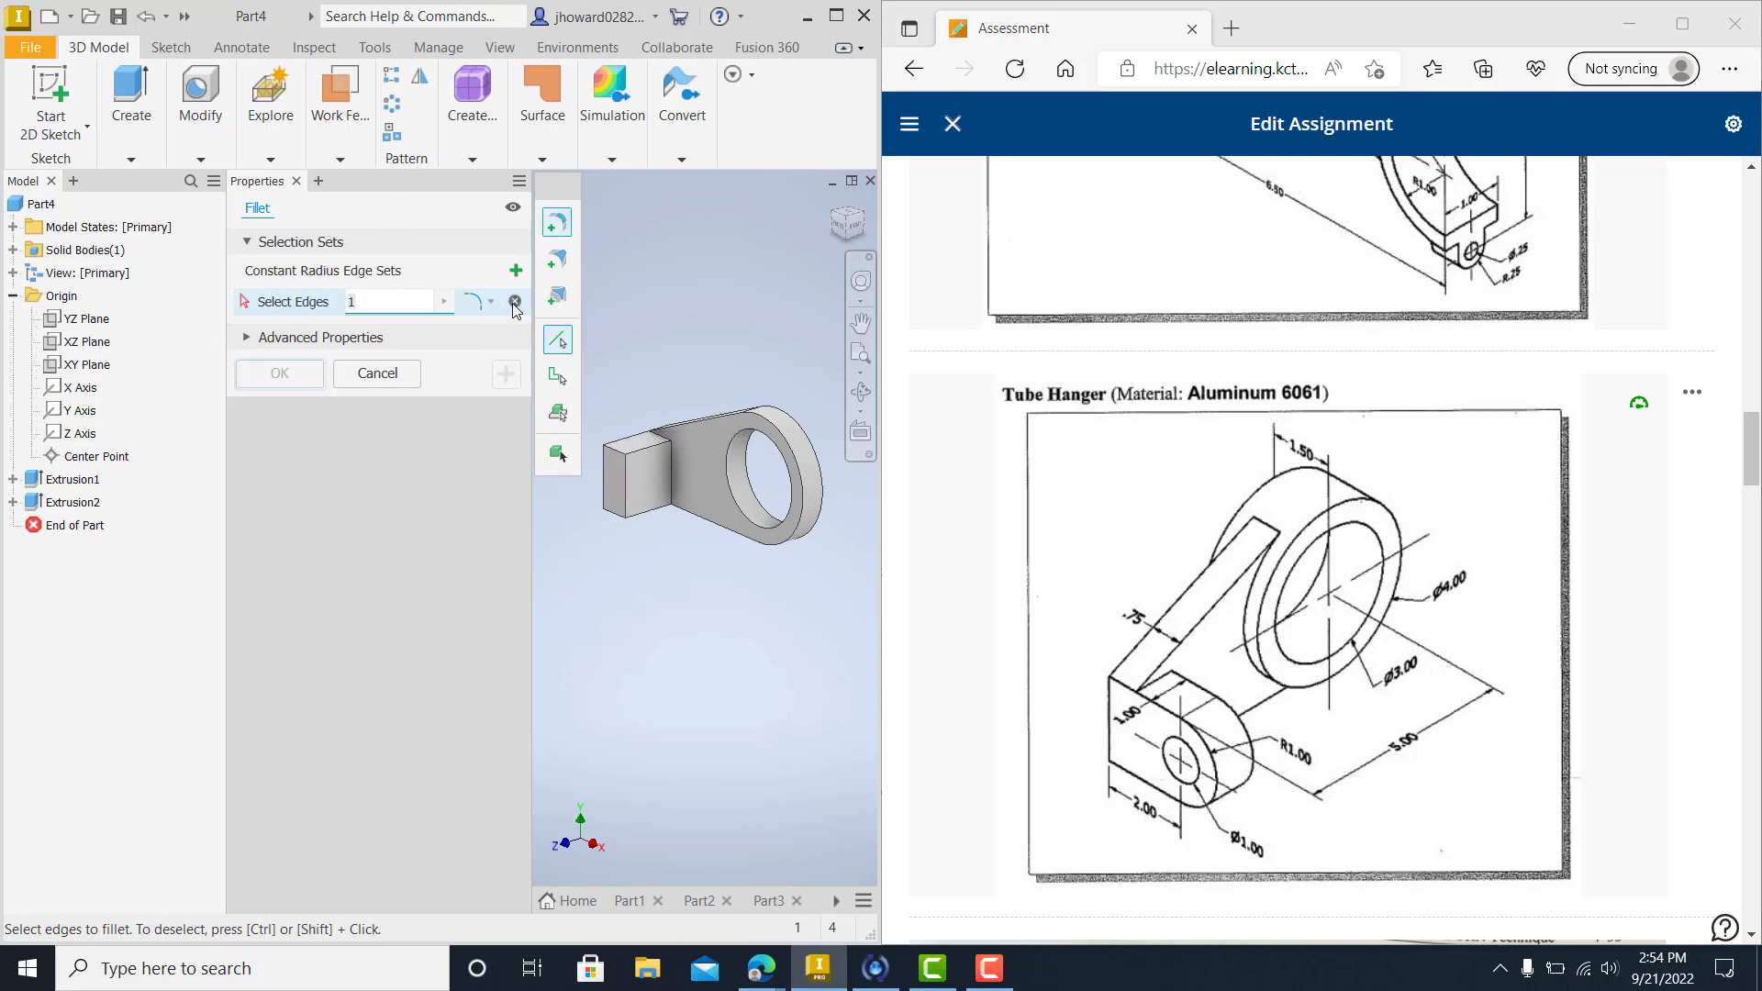
pyautogui.click(617, 457)
pyautogui.click(613, 516)
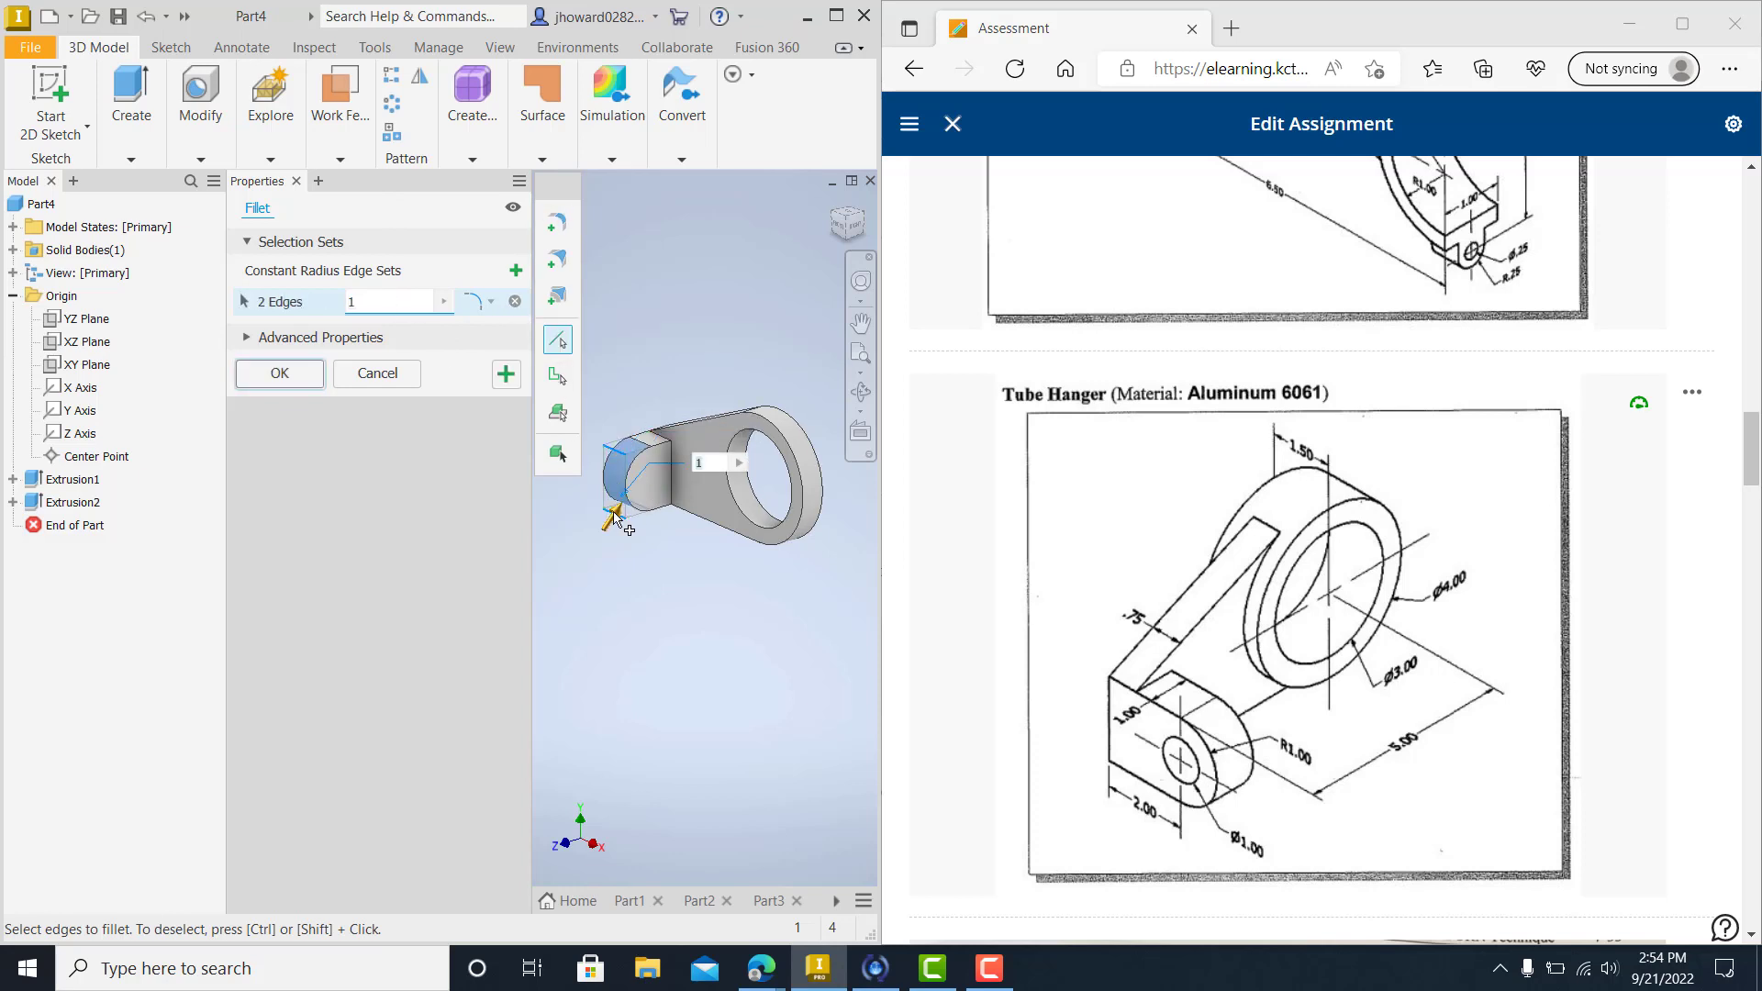
pyautogui.click(283, 380)
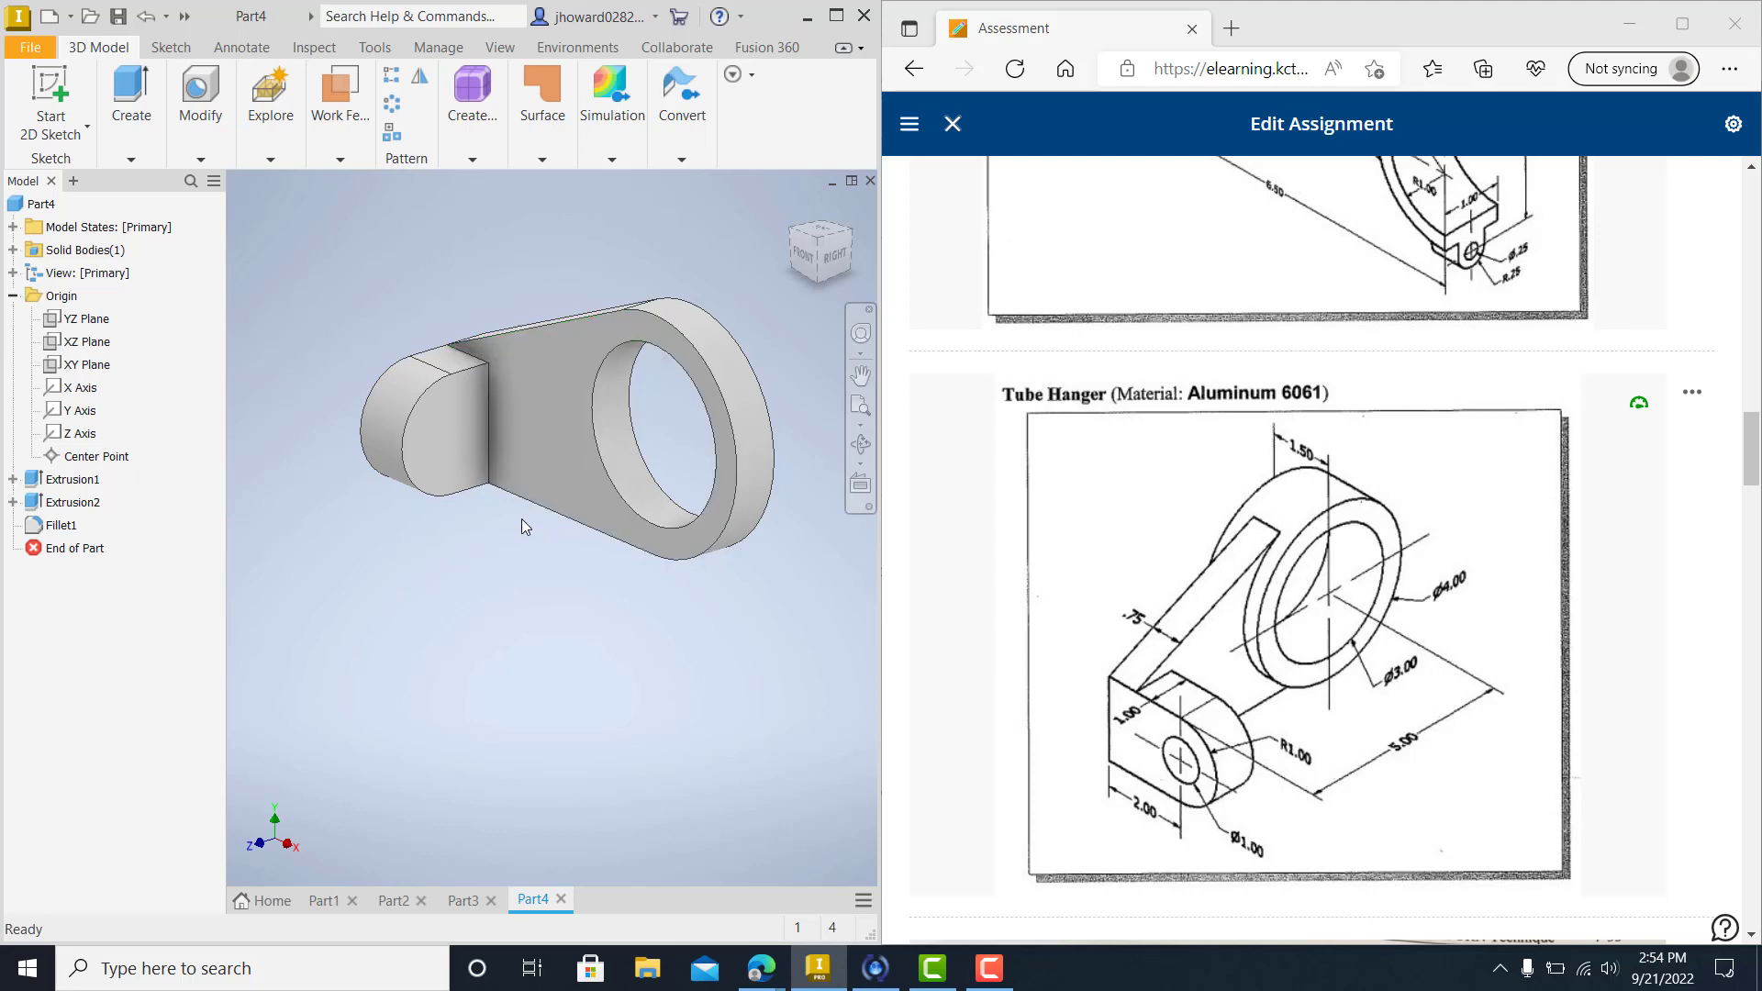
# Sketch a 1 in diameter circle on the block's outer side face, concentric with its rounded end, and finish the sketch.
pyautogui.keyDown('shift'); pyautogui.moveTo(505, 508); pyautogui.dragTo(473, 416, button='middle'); pyautogui.keyUp('shift')
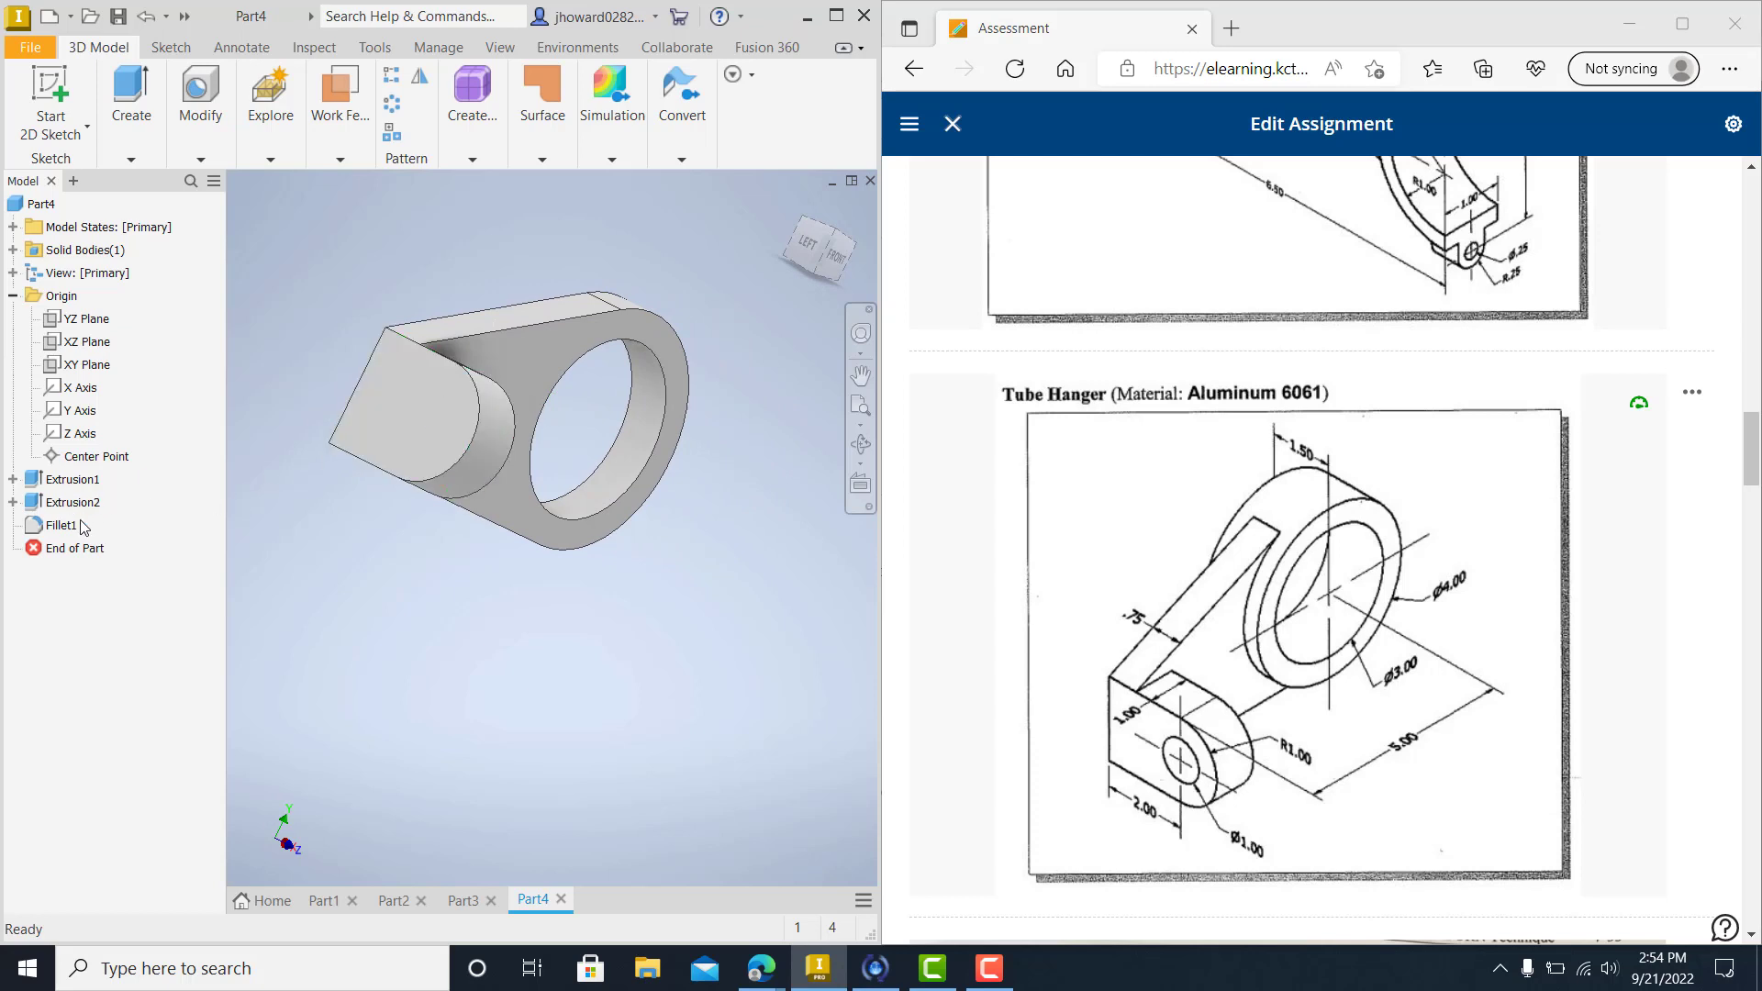
pyautogui.click(200, 103)
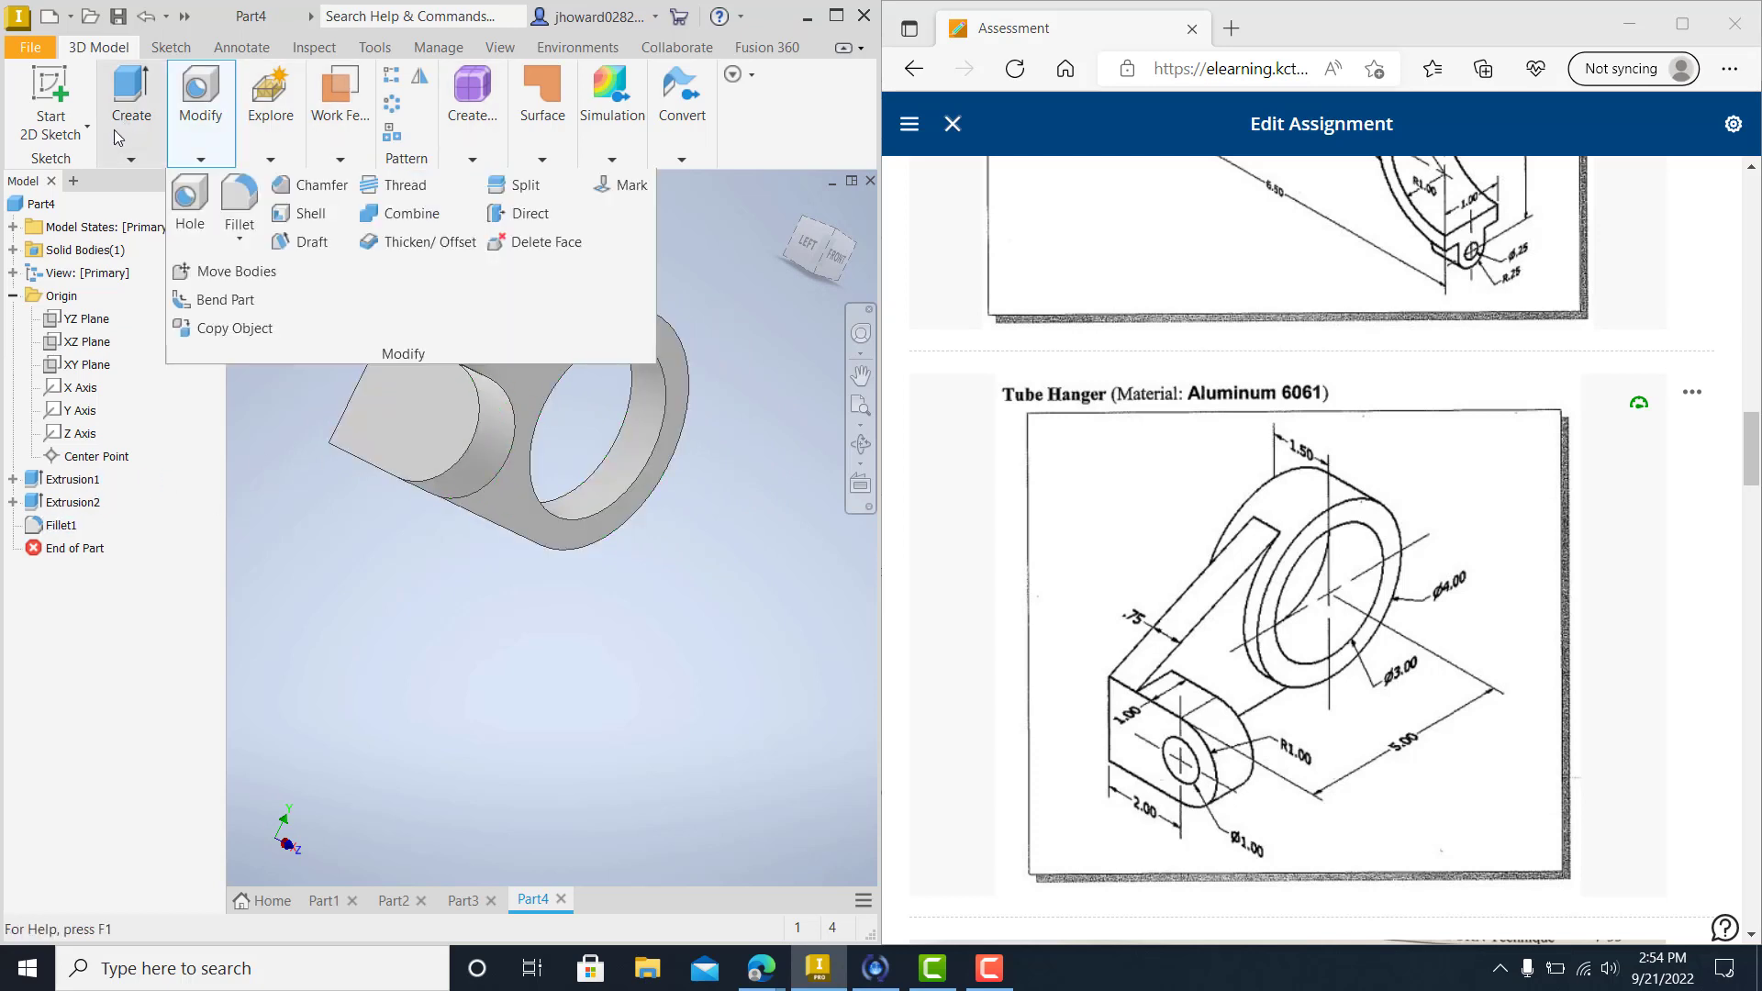
pyautogui.click(57, 136)
pyautogui.click(71, 172)
pyautogui.click(448, 411)
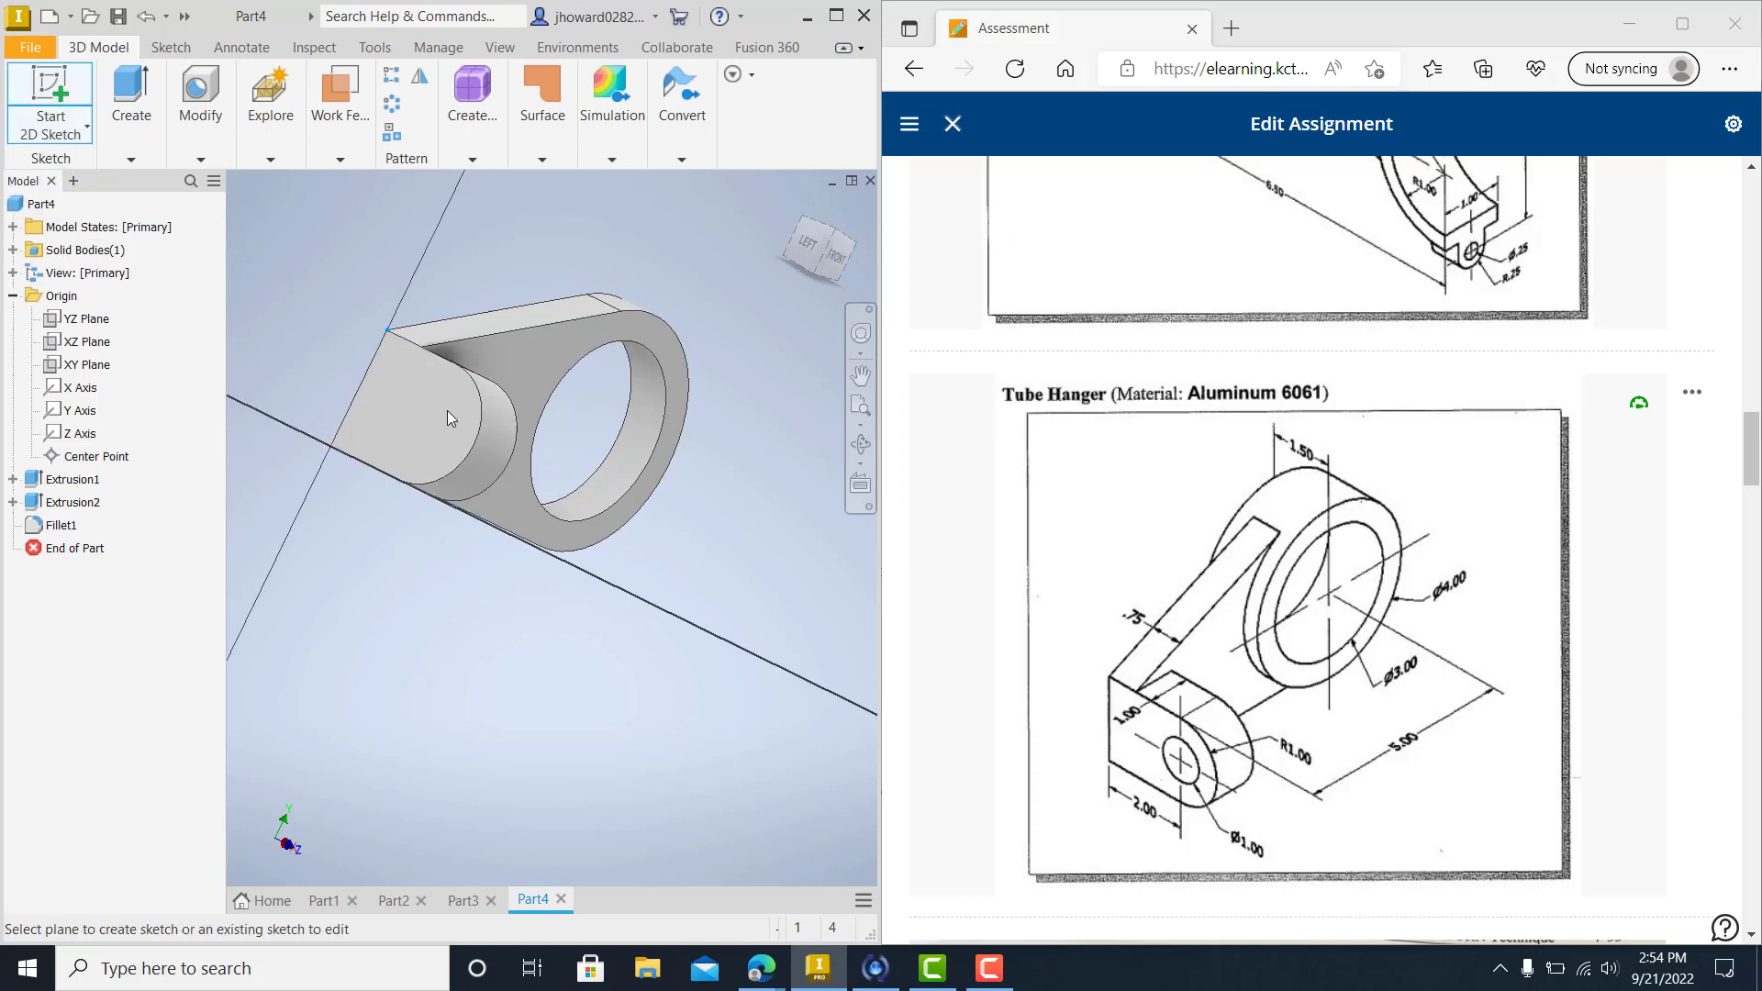
pyautogui.click(194, 108)
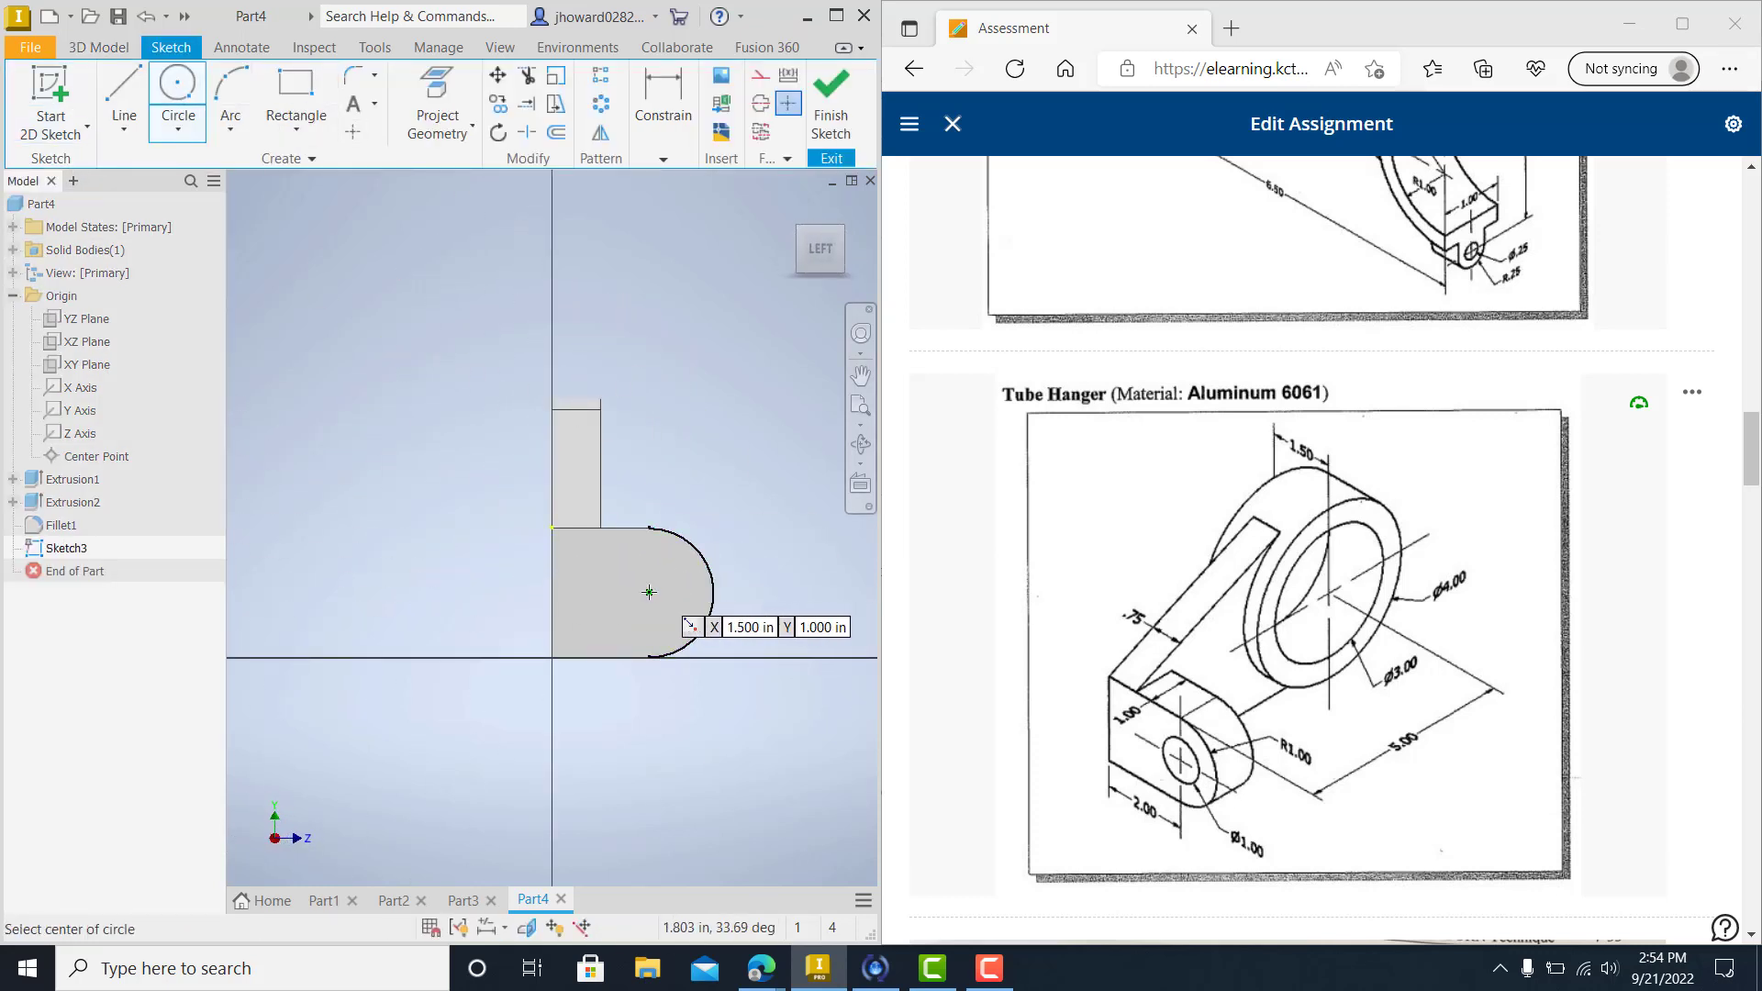
pyautogui.click(649, 592)
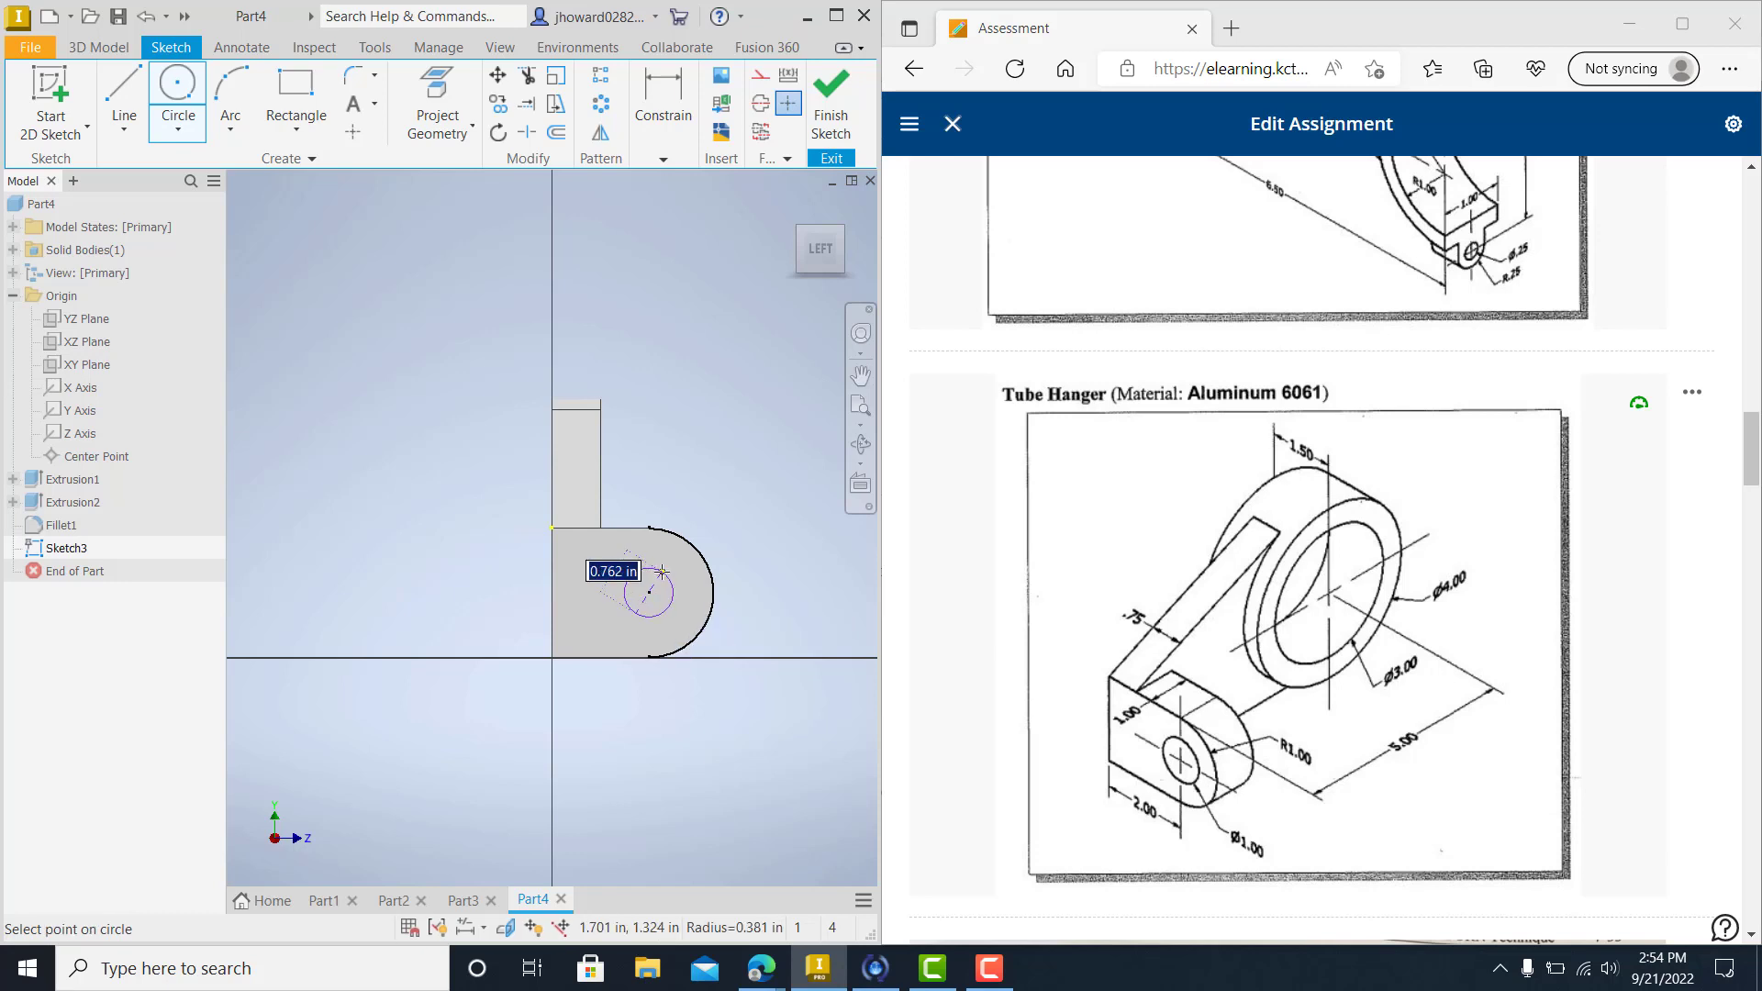
pyautogui.write('1')
pyautogui.press('Return')
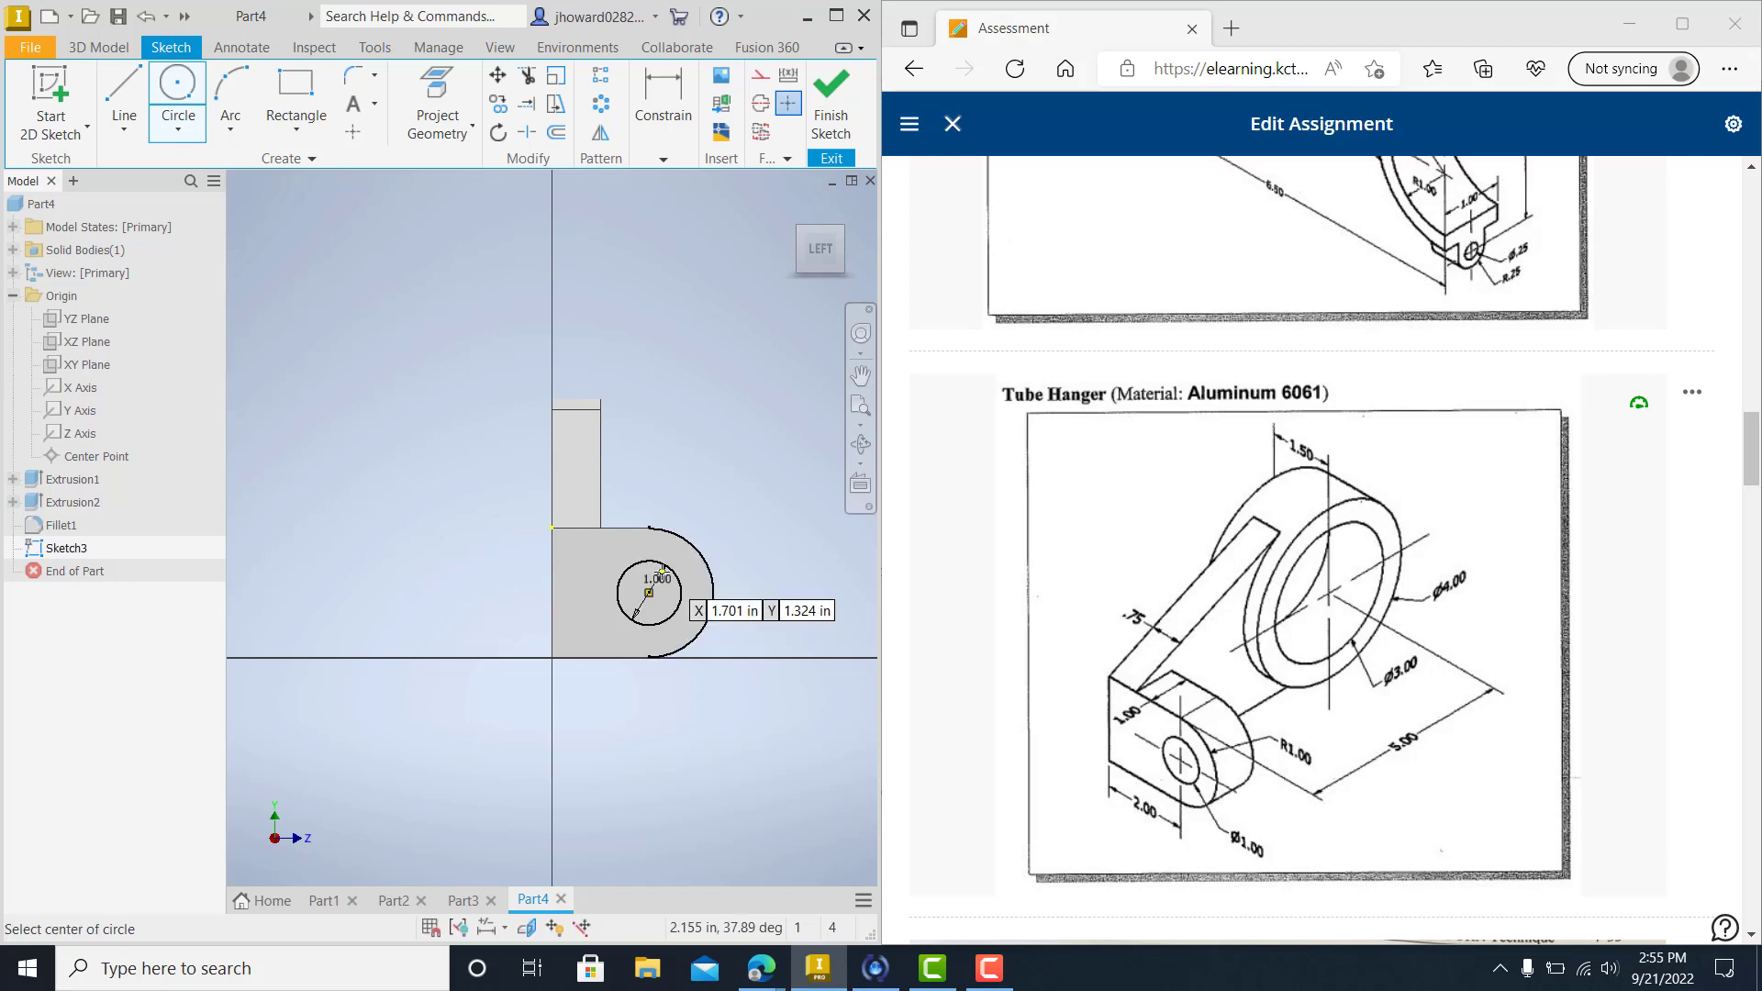
pyautogui.click(848, 114)
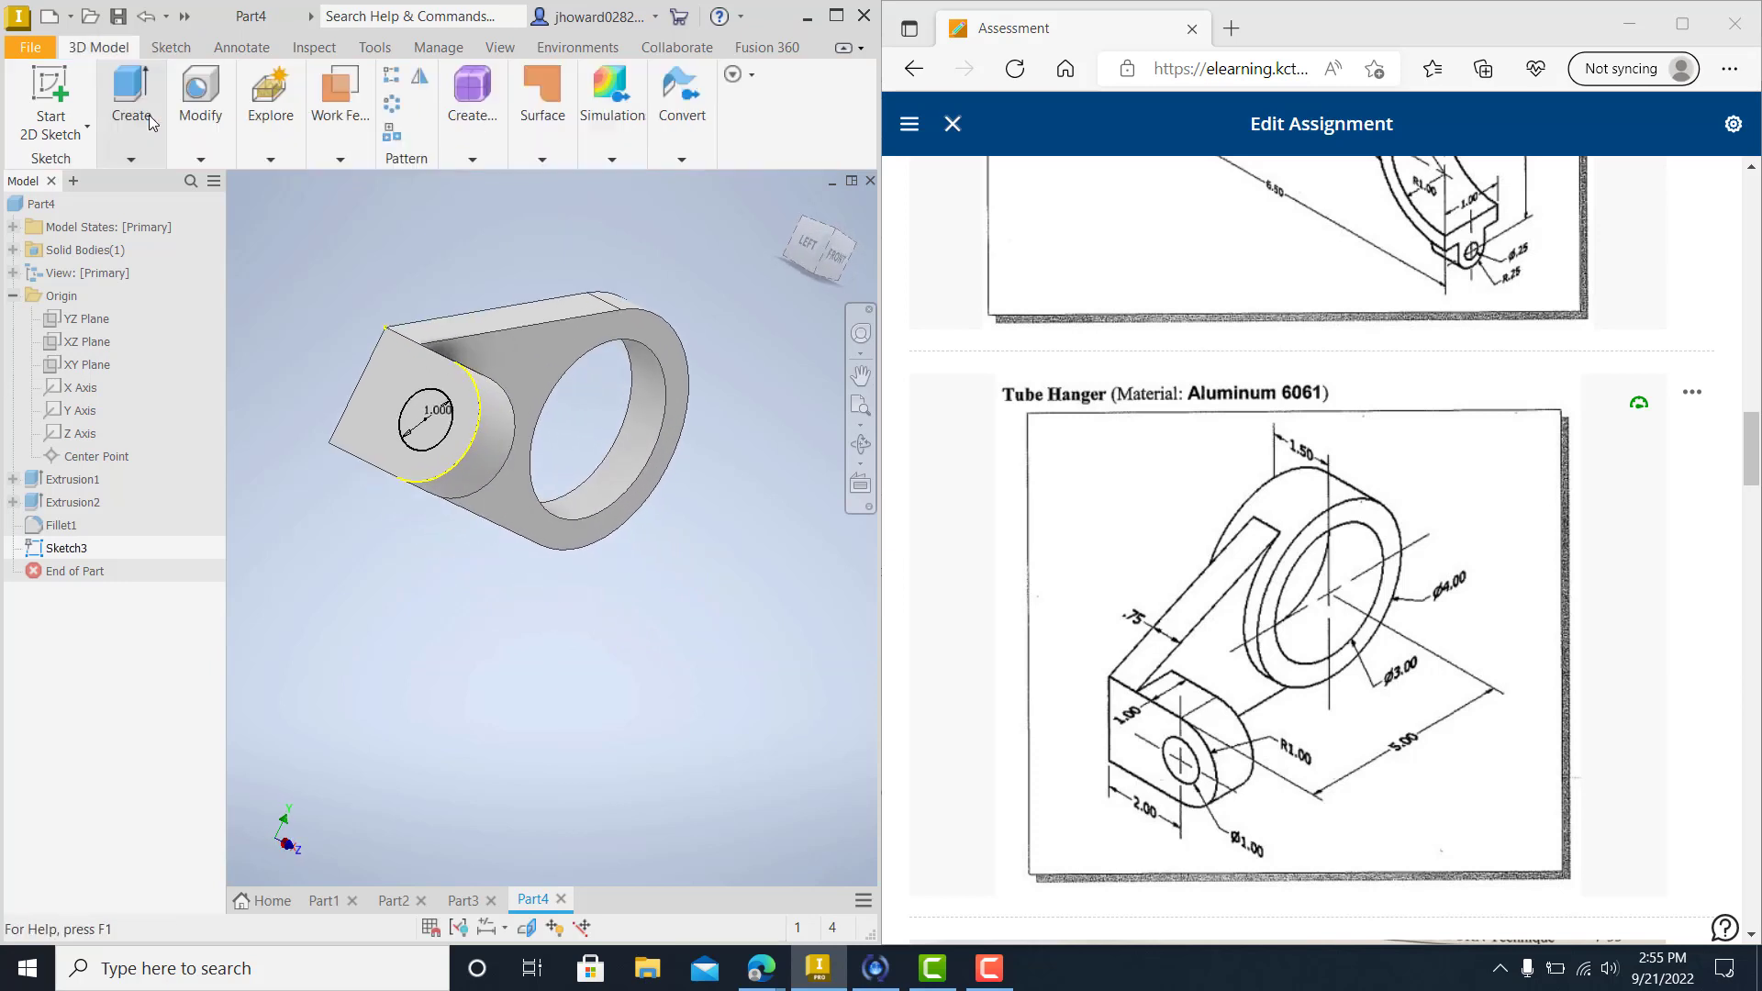
# Extrude the 1 in circle as a cut through all to make the block's hole.
pyautogui.click(131, 110)
pyautogui.click(145, 203)
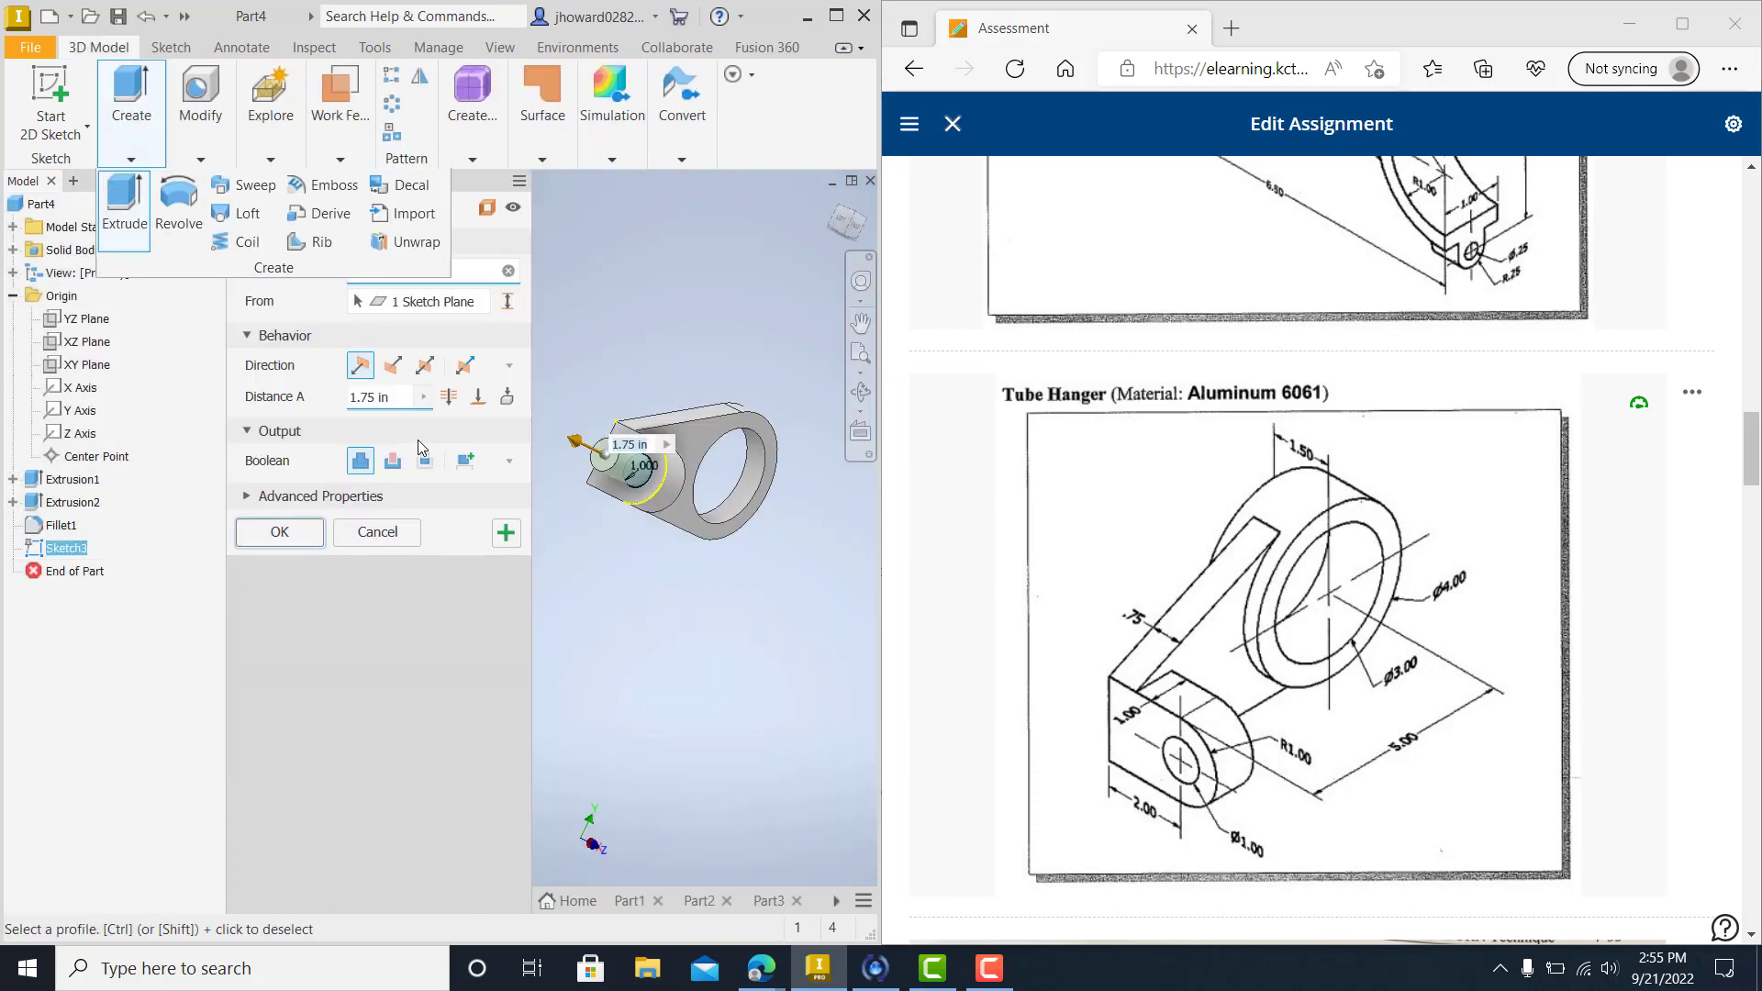
pyautogui.click(395, 461)
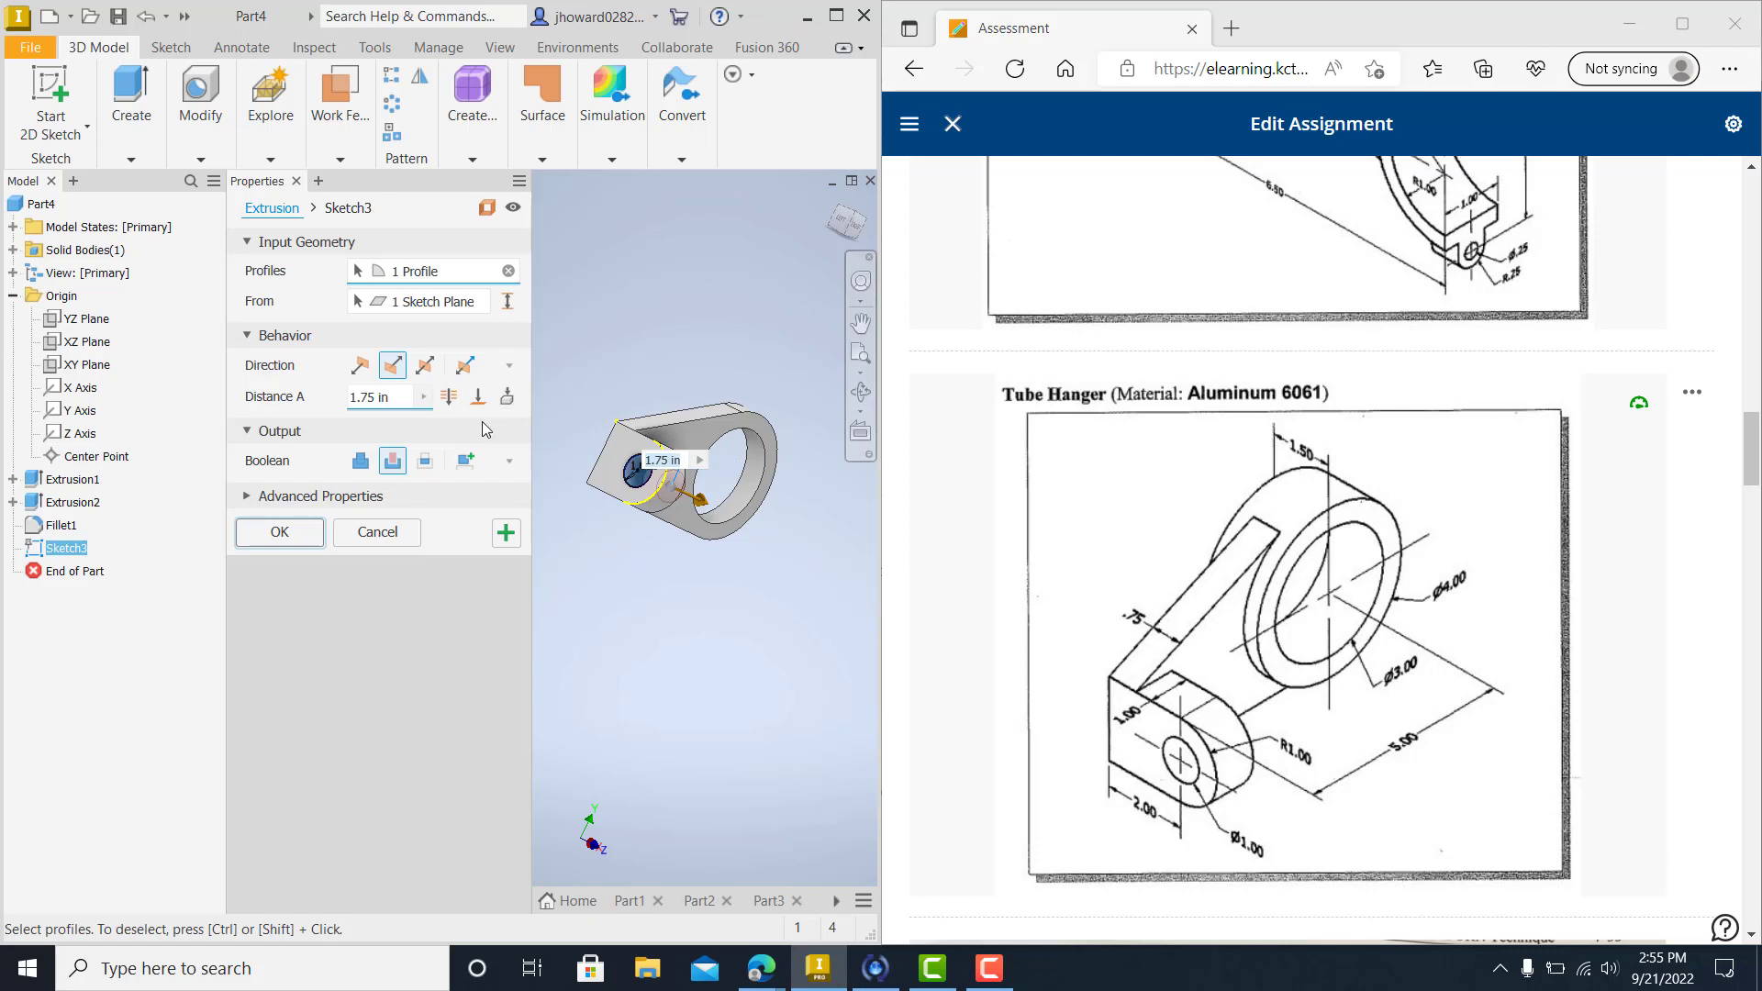
pyautogui.click(449, 396)
pyautogui.click(295, 535)
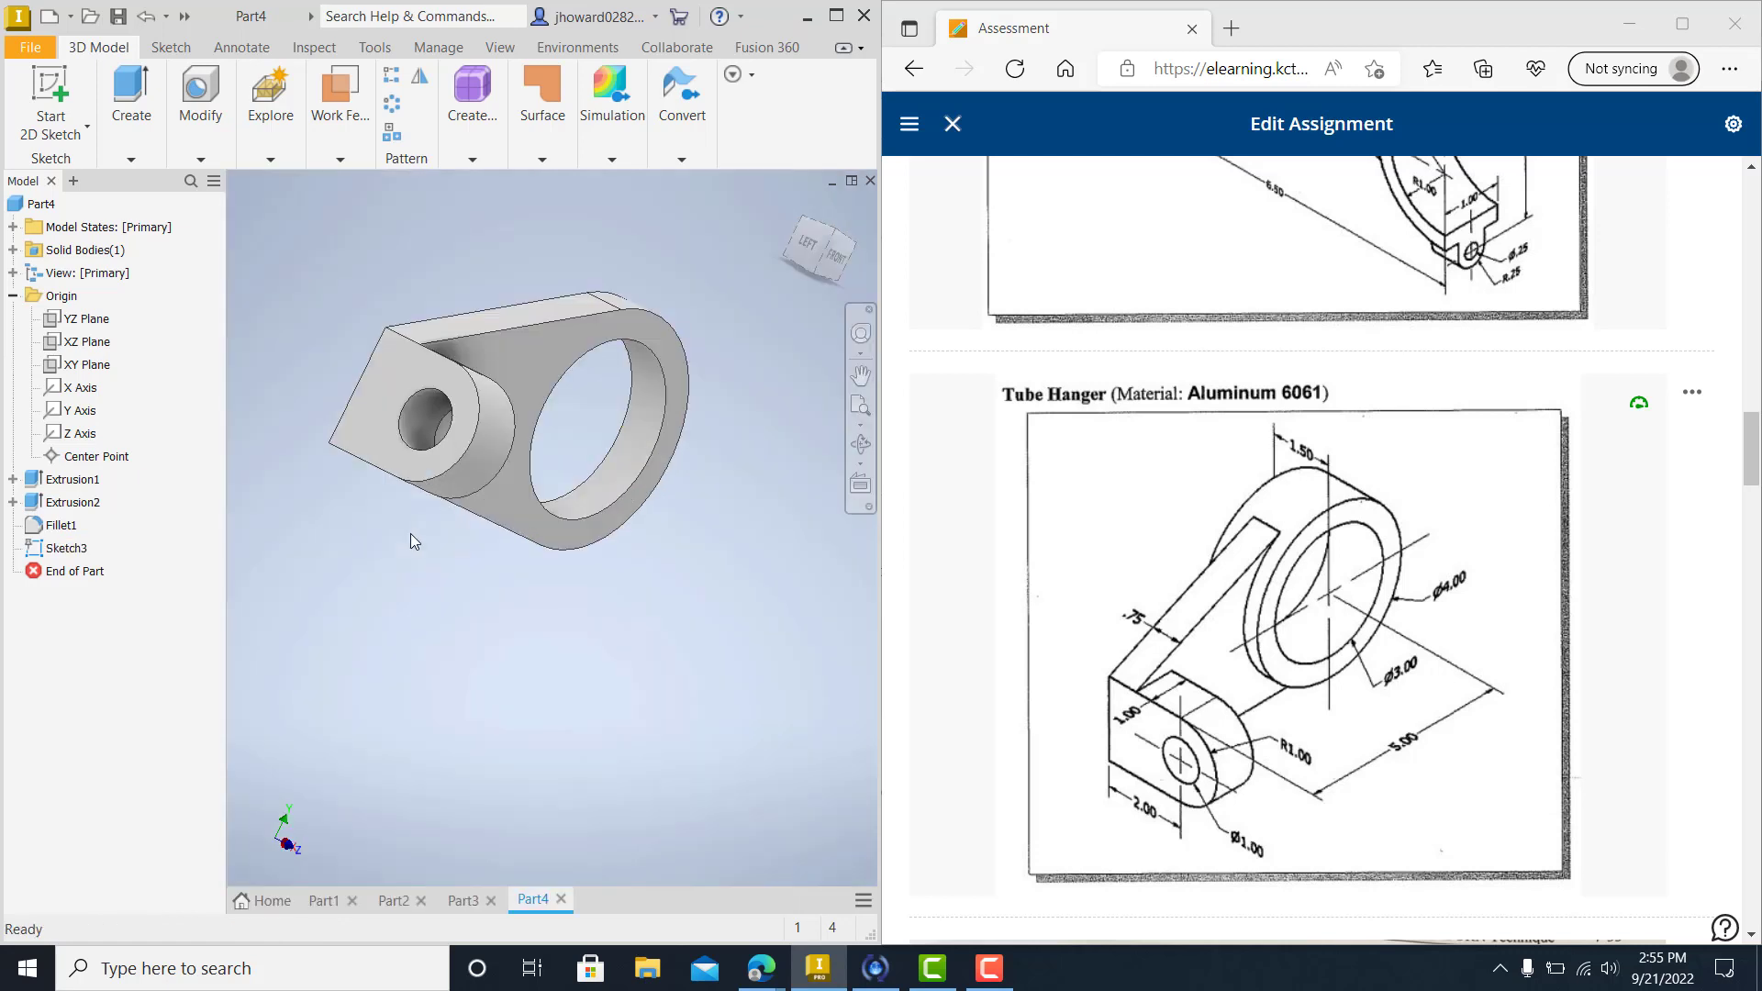
# Create a work plane offset 0.375 in outward from the arm's front face.
pyautogui.moveTo(619, 607)
pyautogui.keyDown('shift'); pyautogui.mouseDown(button='middle')
pyautogui.moveTo(637, 602)
pyautogui.moveTo(529, 575)
pyautogui.moveTo(559, 580)
pyautogui.moveTo(557, 605)
pyautogui.moveTo(476, 639)
pyautogui.moveTo(519, 637)
pyautogui.mouseUp(button='middle'); pyautogui.keyUp('shift')
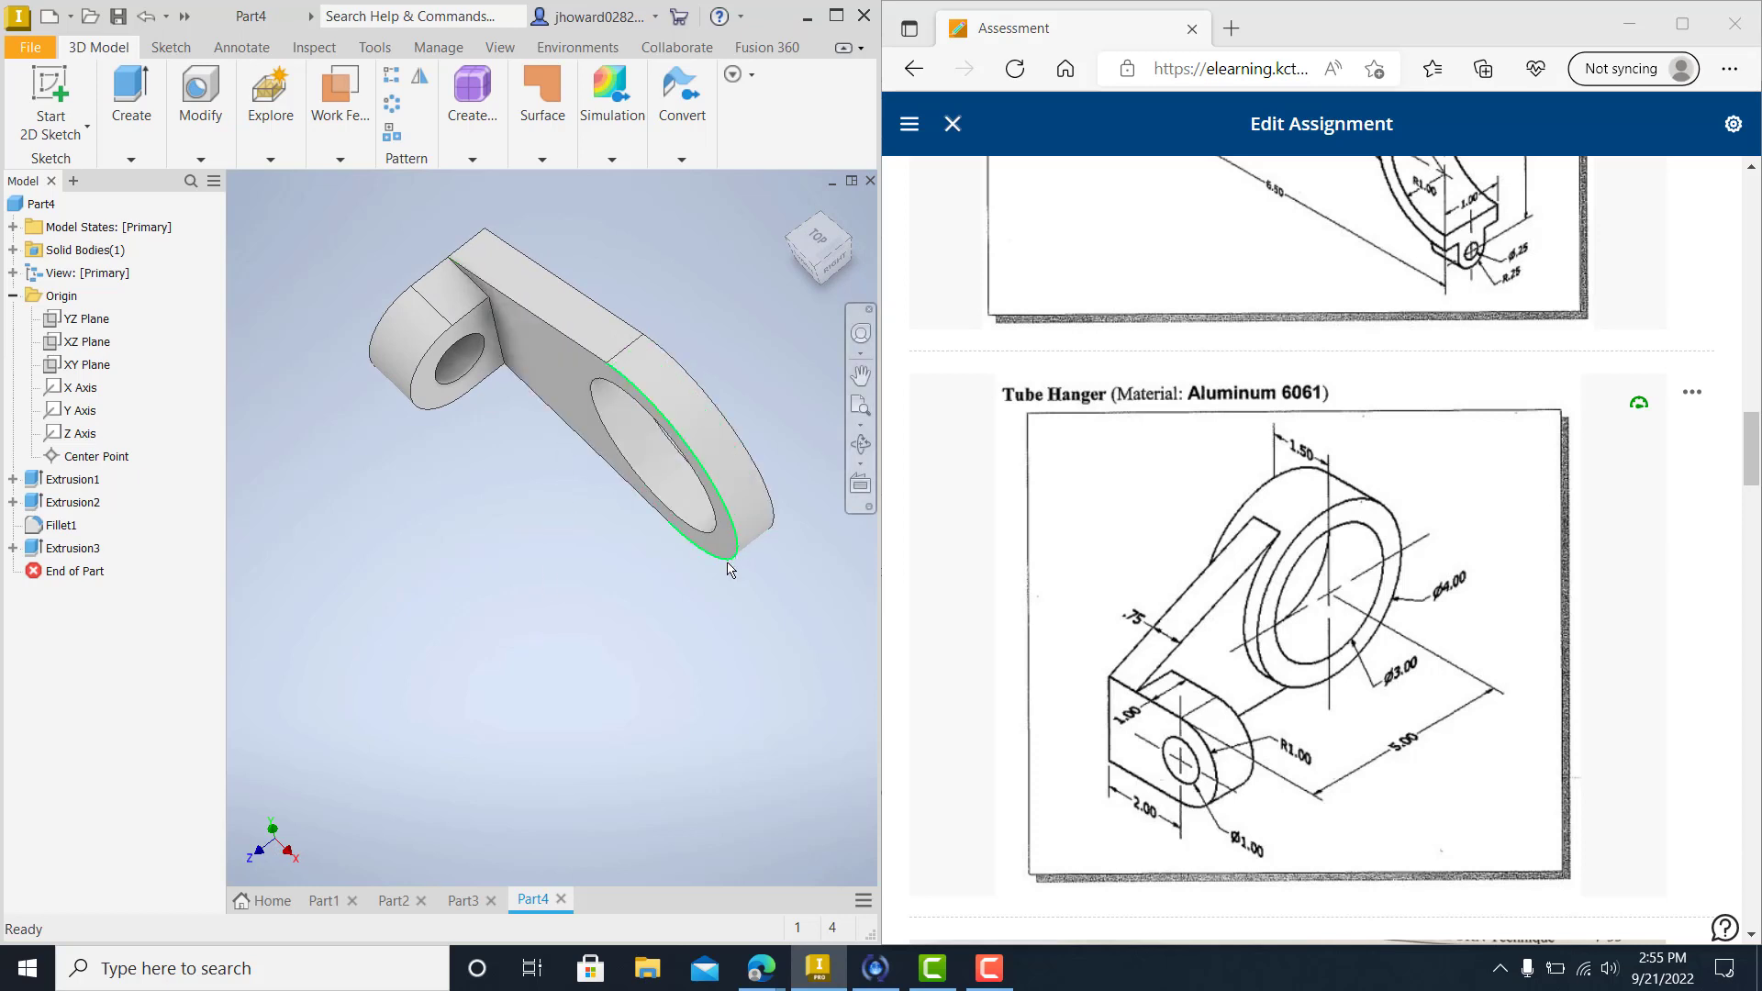
pyautogui.moveTo(732, 604); pyautogui.dragTo(670, 611, button='middle')
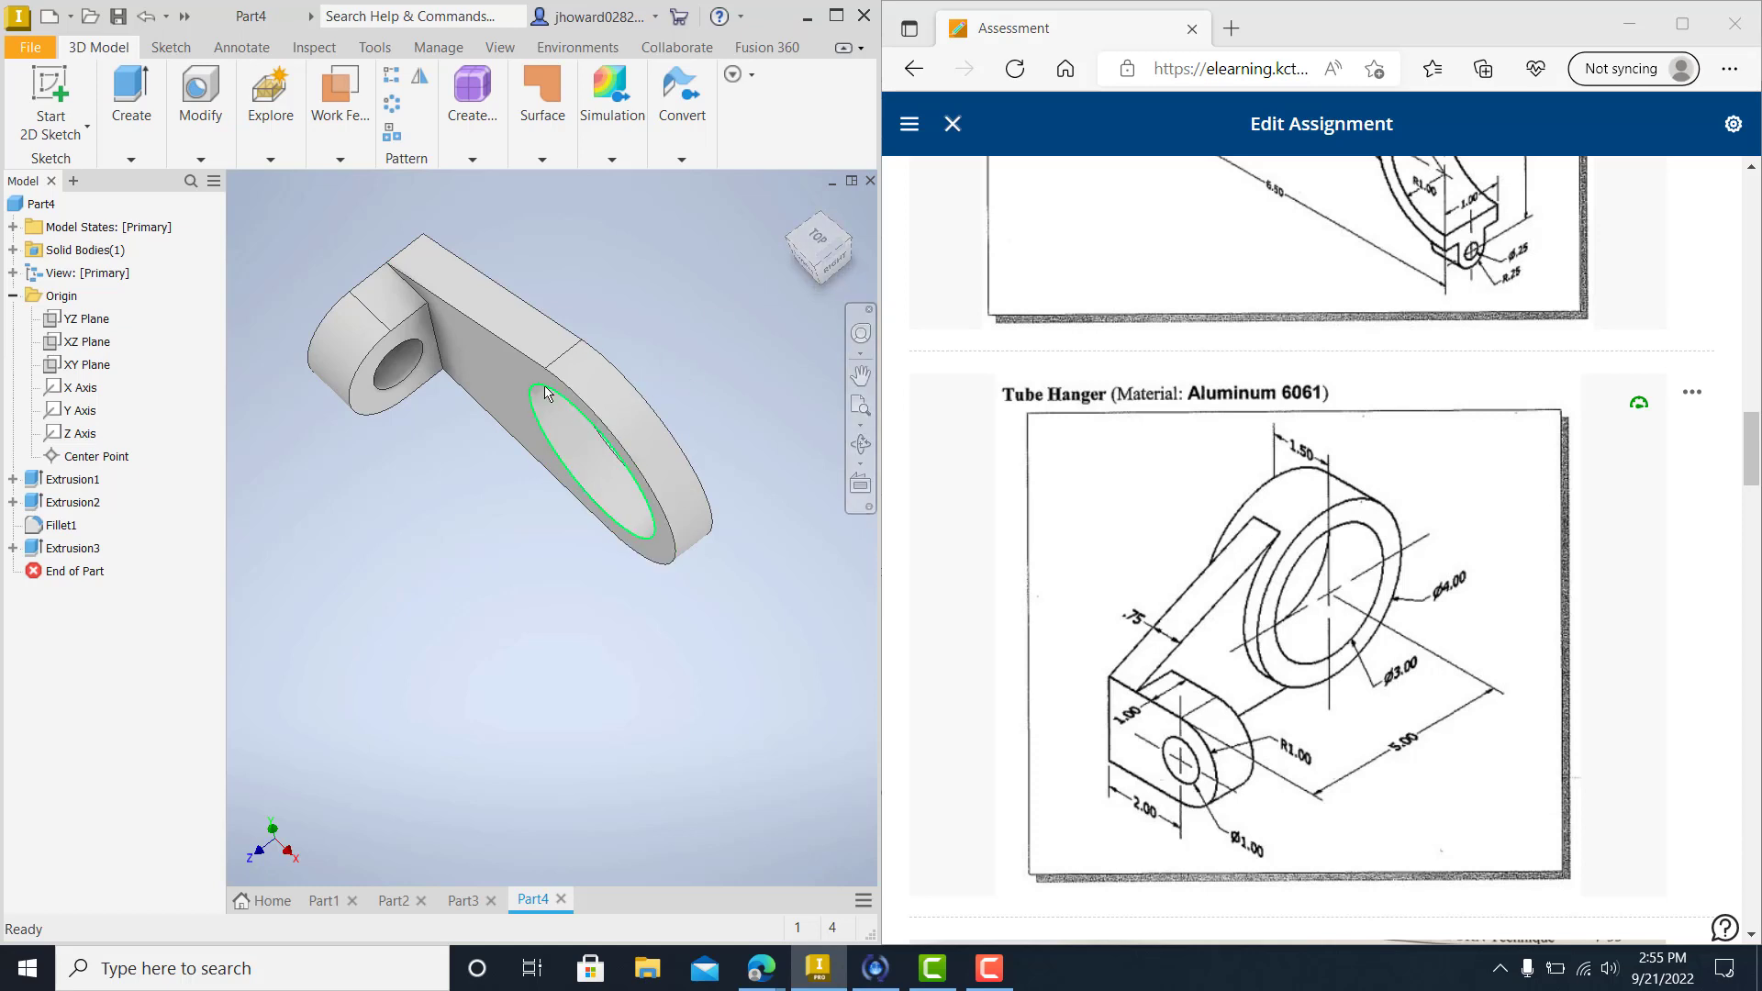
pyautogui.click(353, 156)
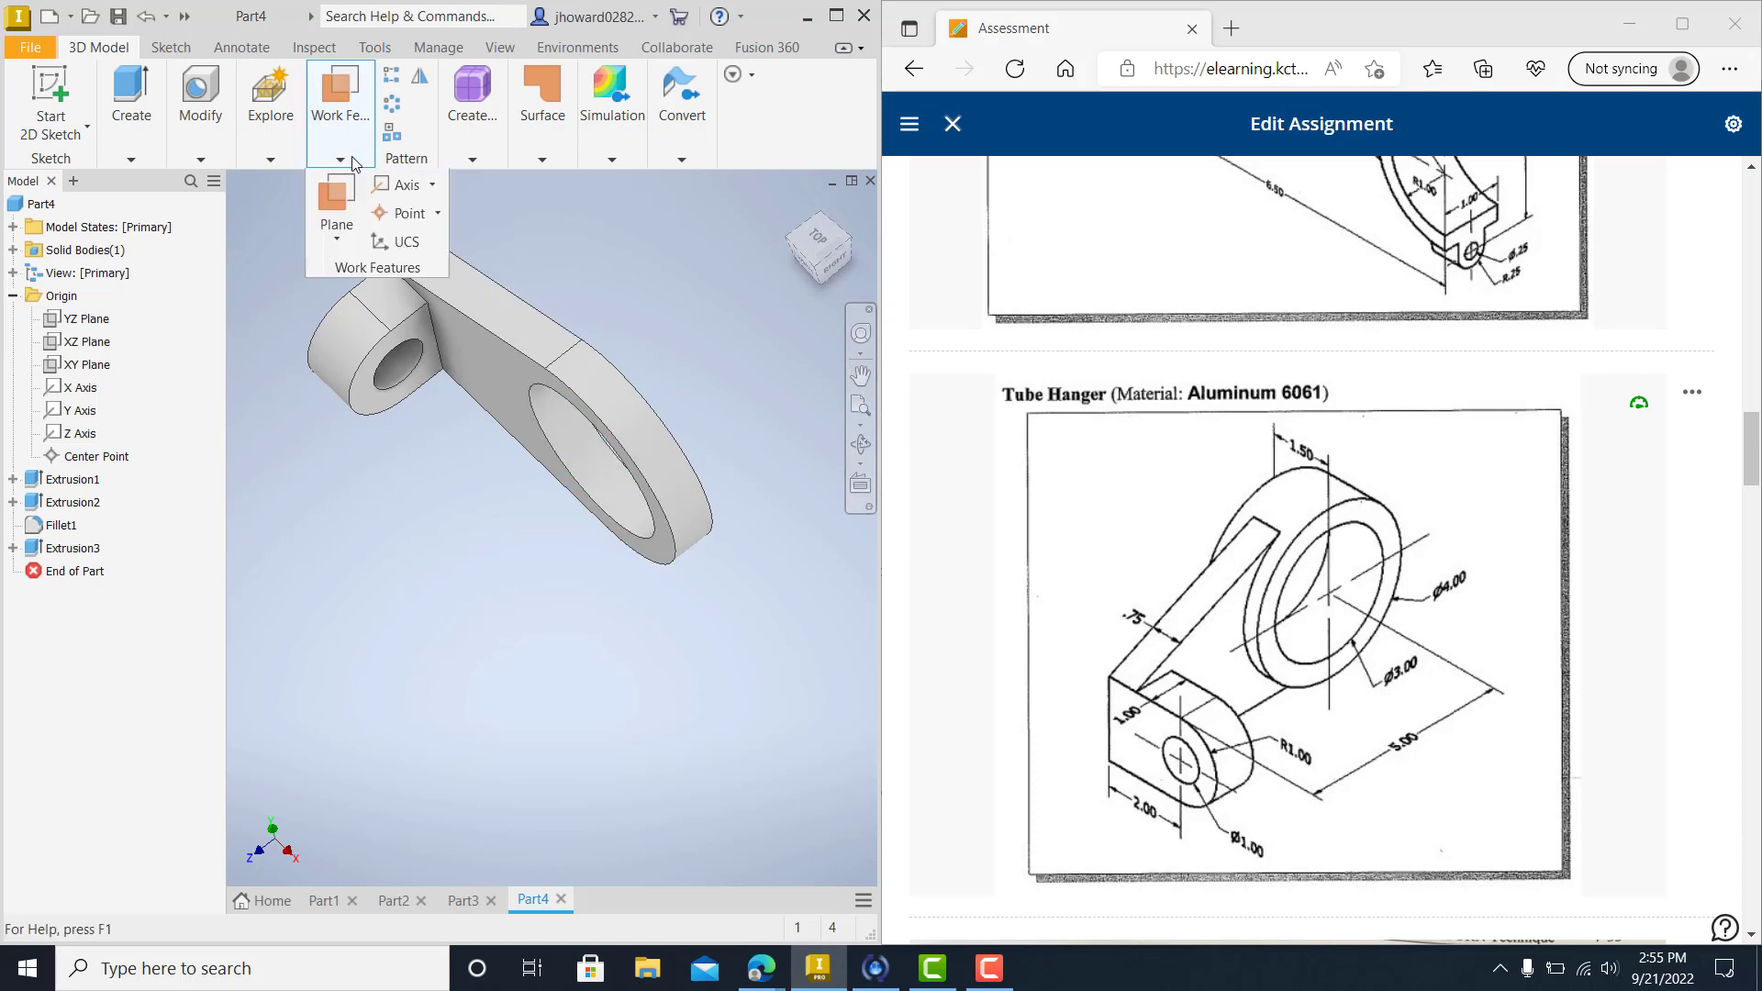
pyautogui.click(336, 237)
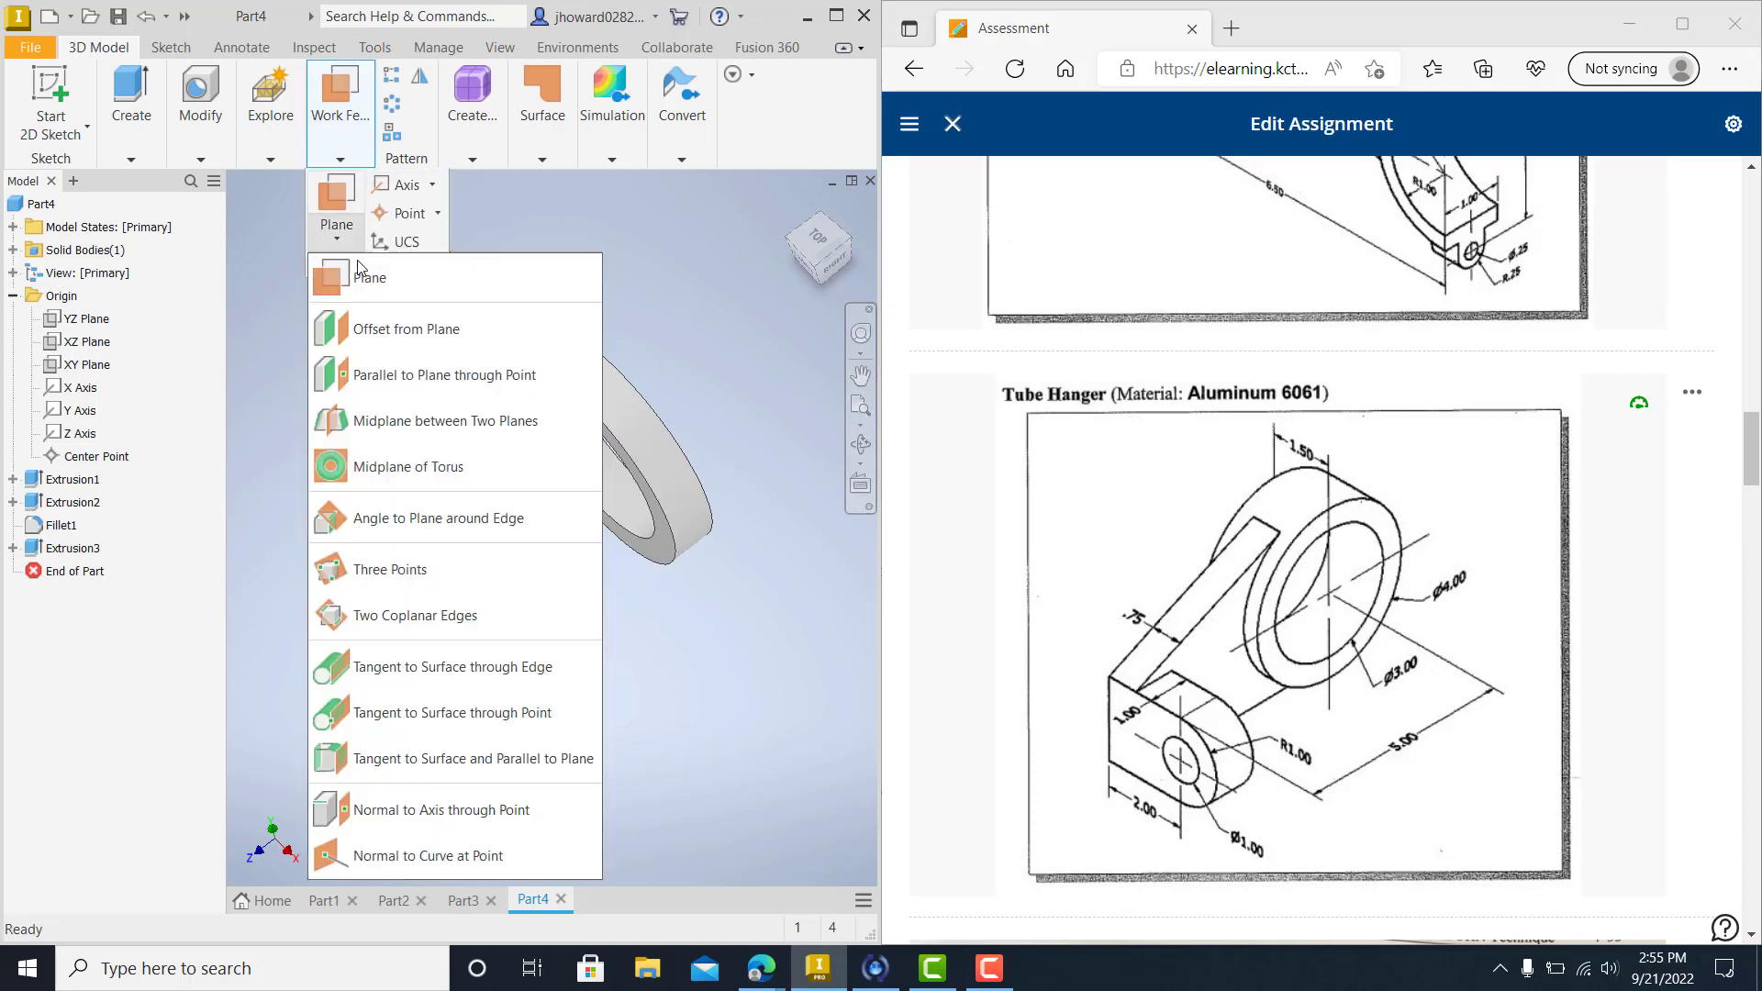
pyautogui.click(385, 329)
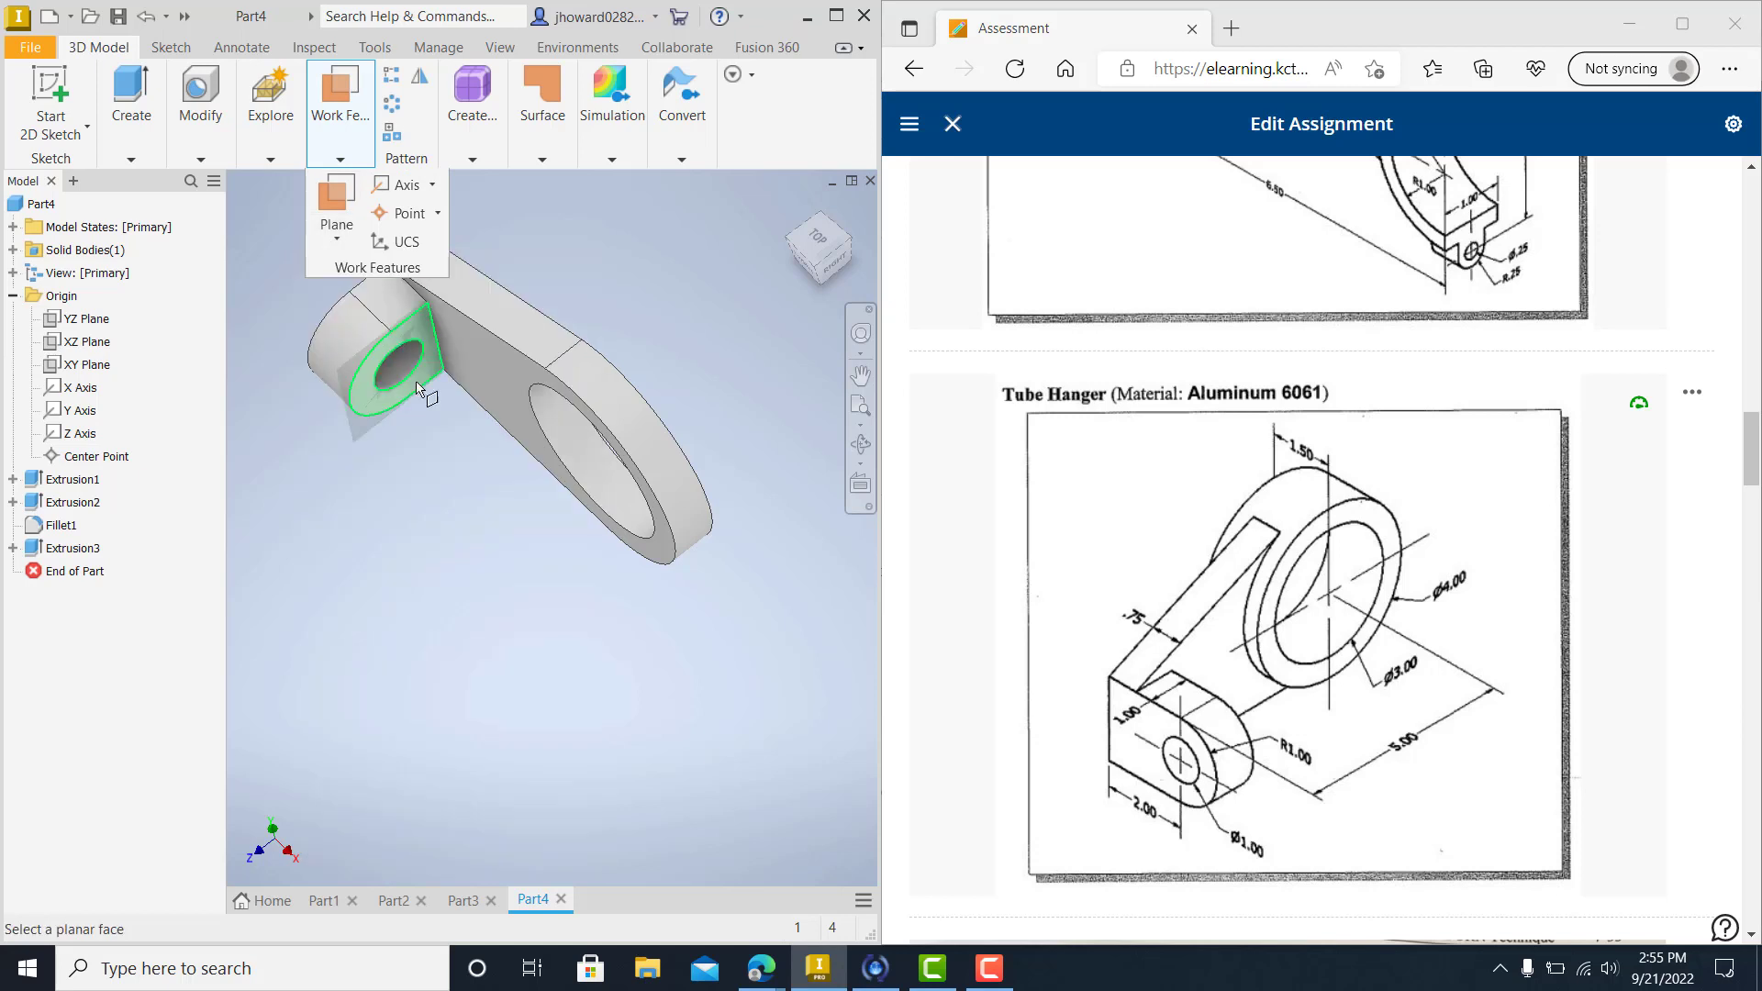
pyautogui.click(490, 358)
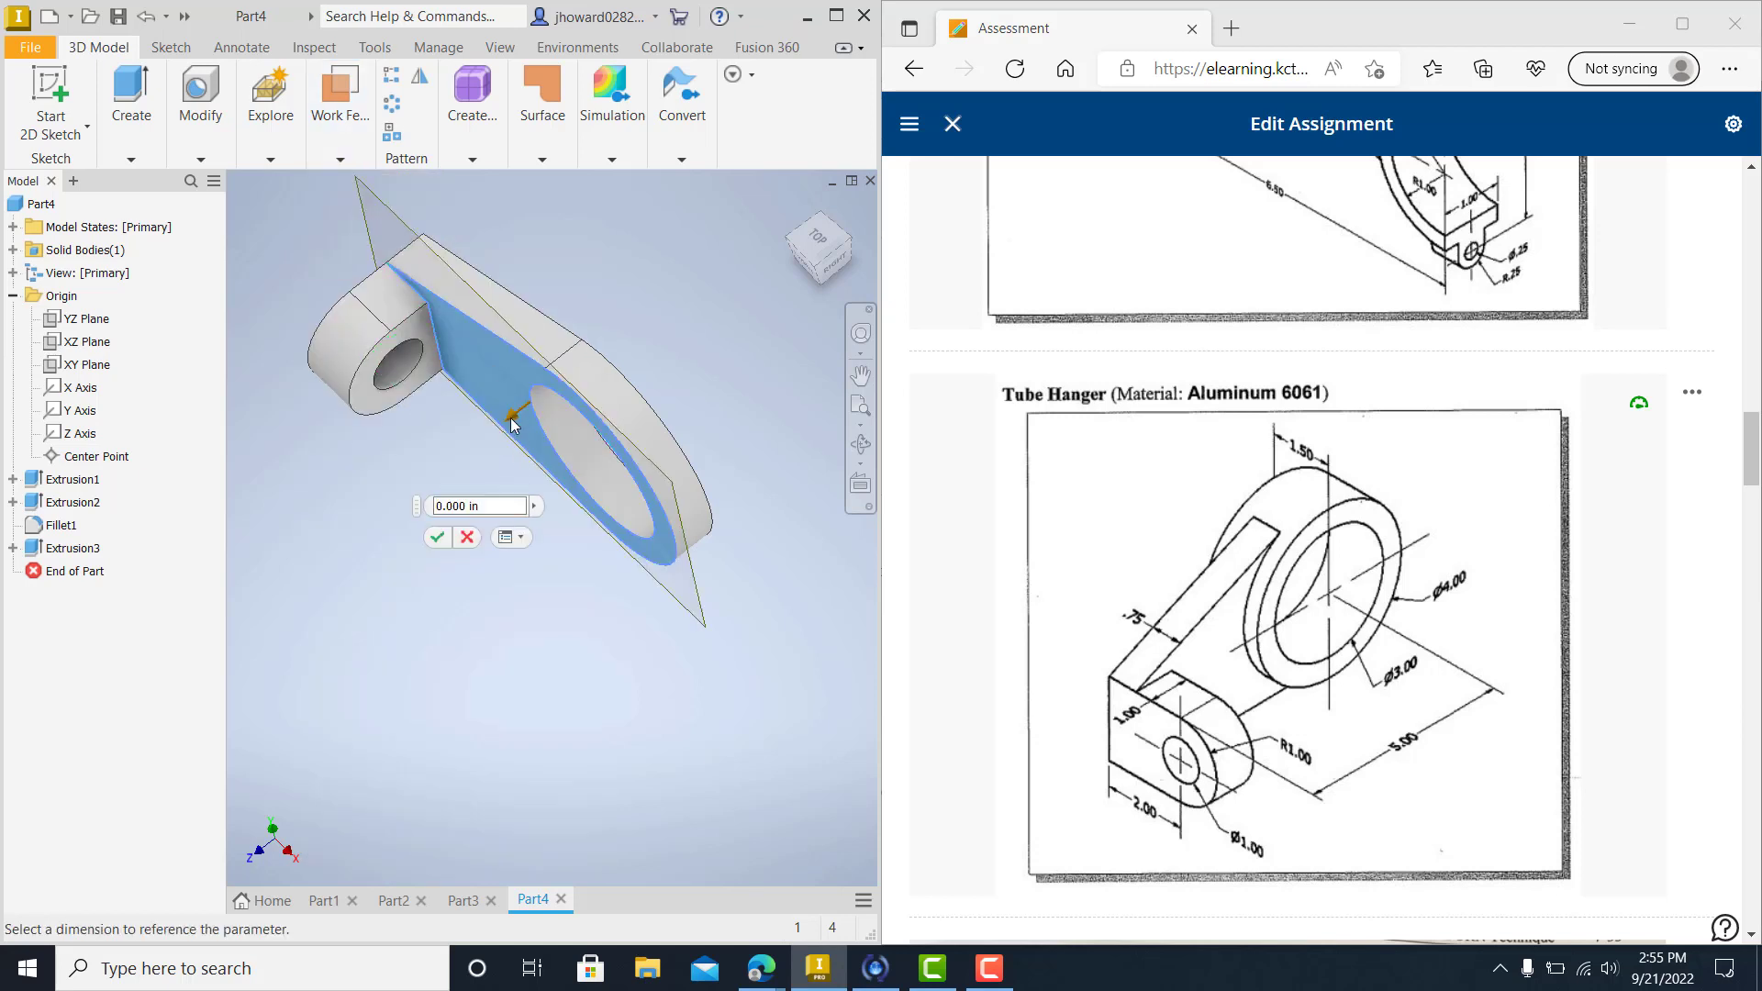
pyautogui.moveTo(511, 424); pyautogui.dragTo(496, 436)
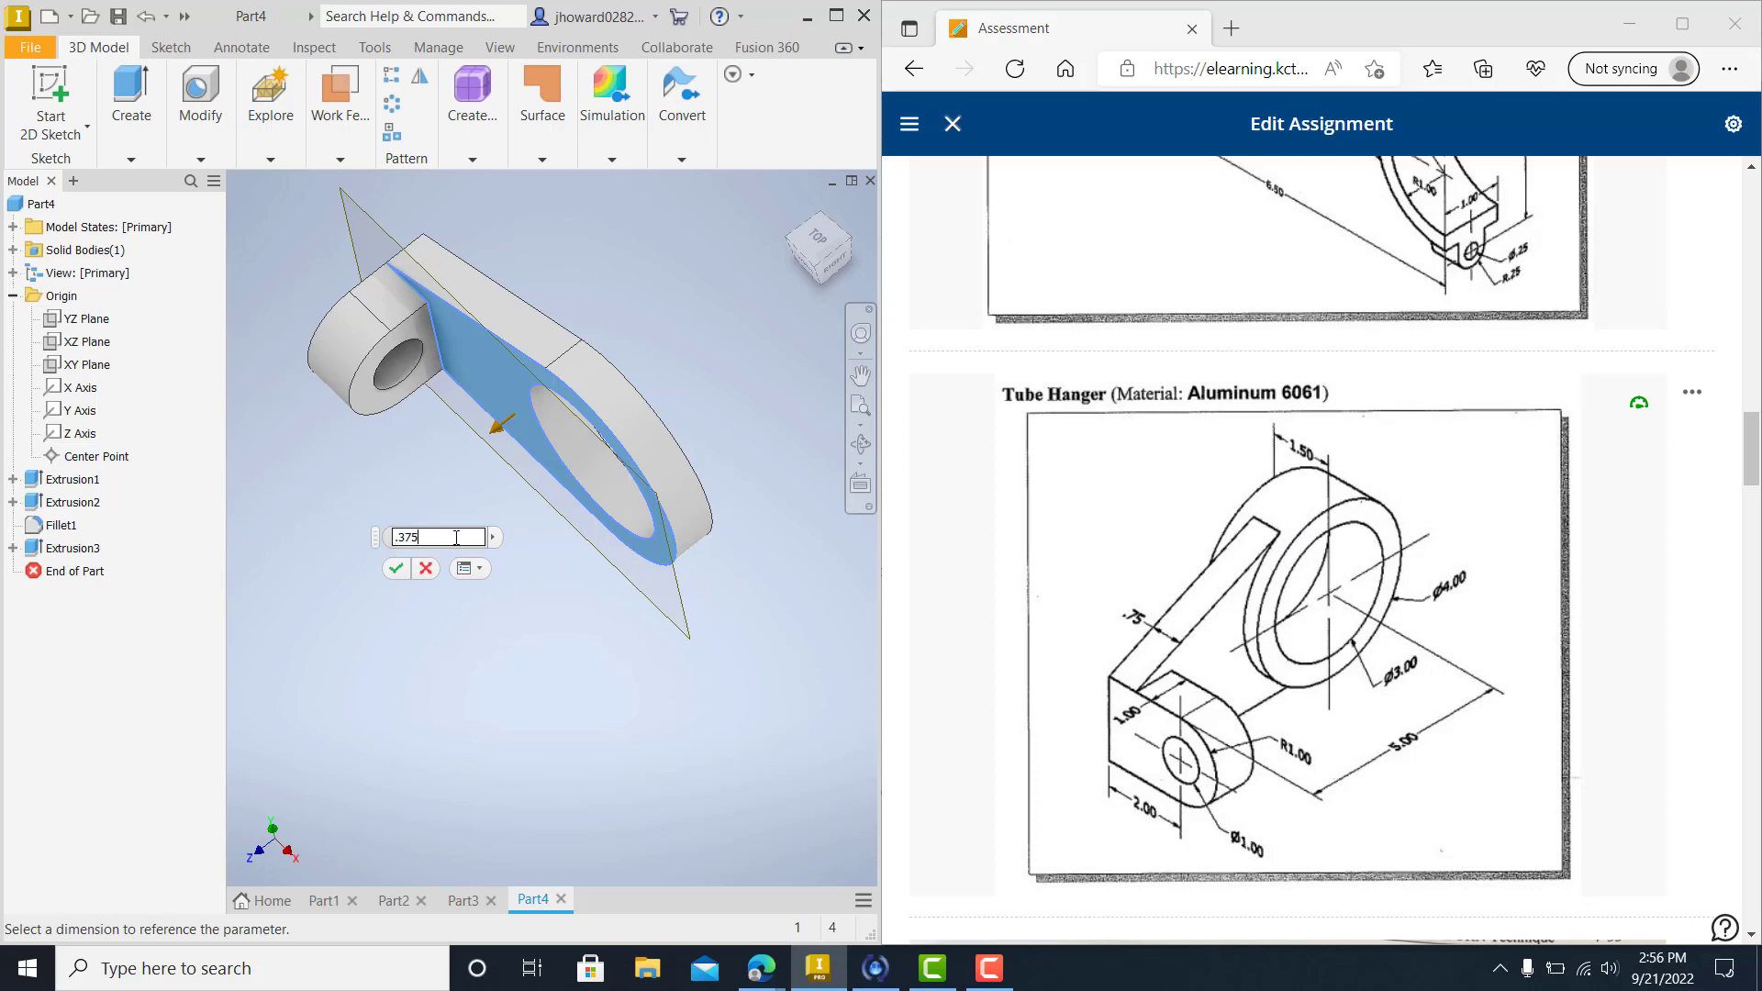
pyautogui.click(404, 571)
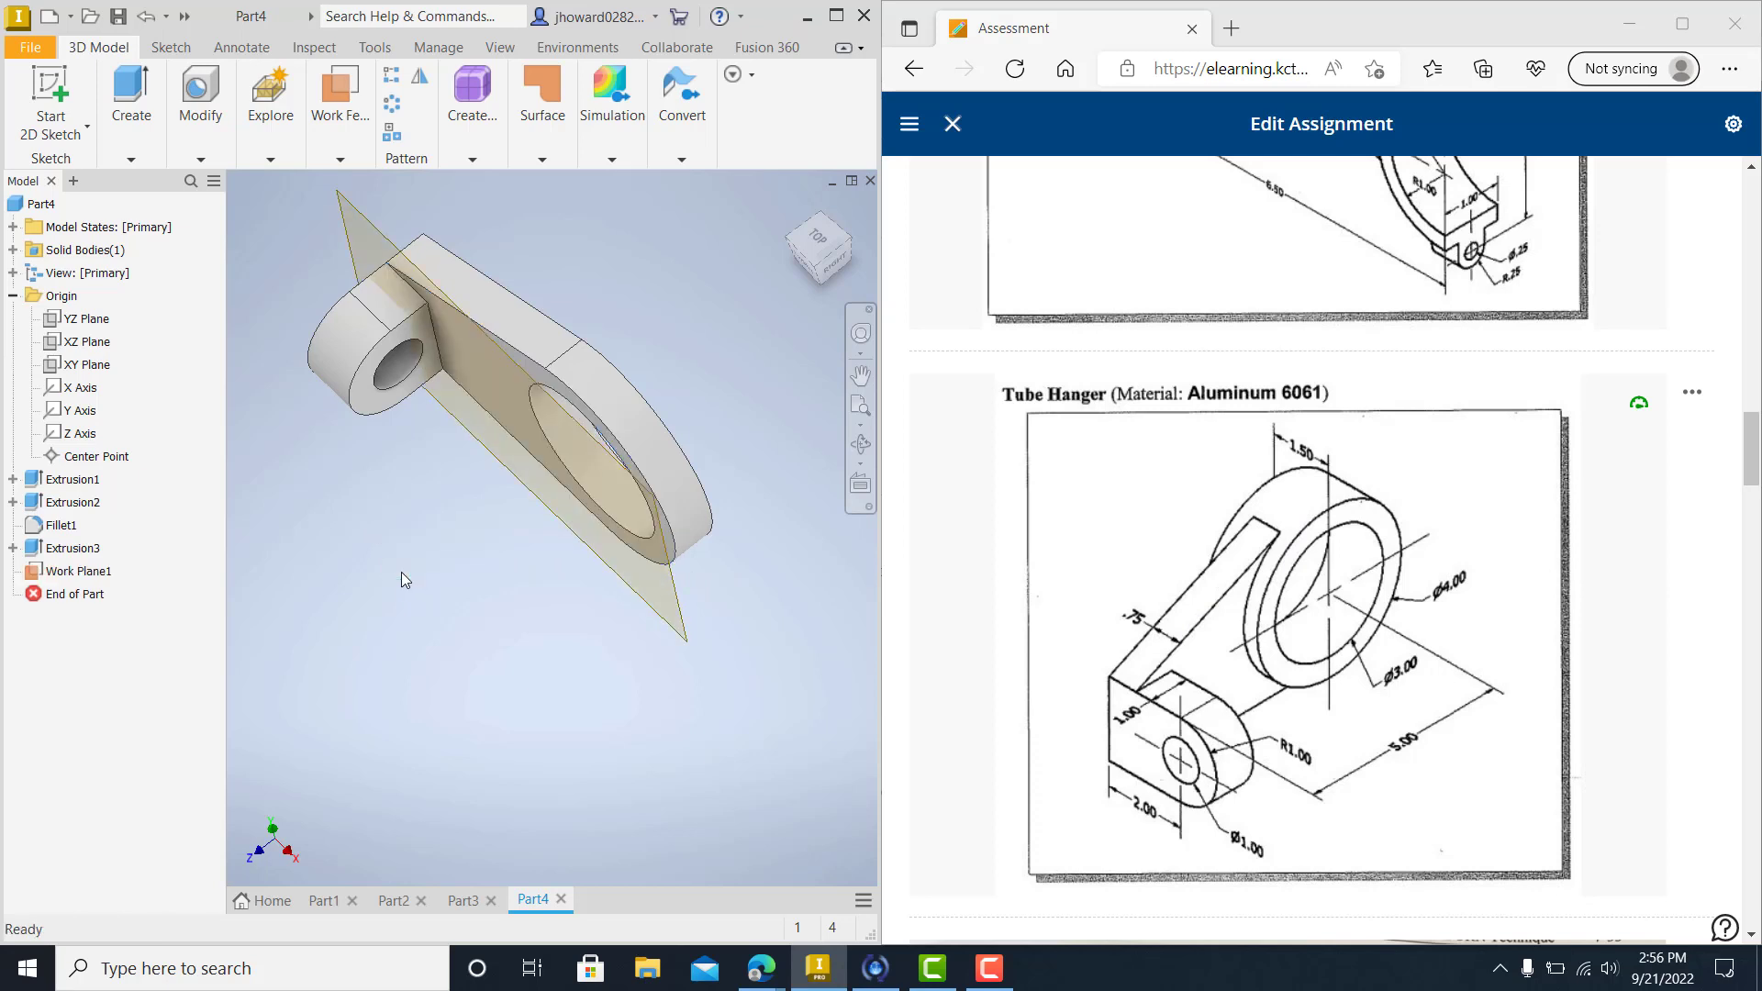
# Start a sketch on the offset work plane and project the ring's inner hole edge into it.
pyautogui.moveTo(713, 429)
pyautogui.keyDown('shift'); pyautogui.mouseDown(button='middle')
pyautogui.moveTo(743, 380)
pyautogui.moveTo(680, 382)
pyautogui.moveTo(731, 382)
pyautogui.mouseUp(button='middle'); pyautogui.keyUp('shift')
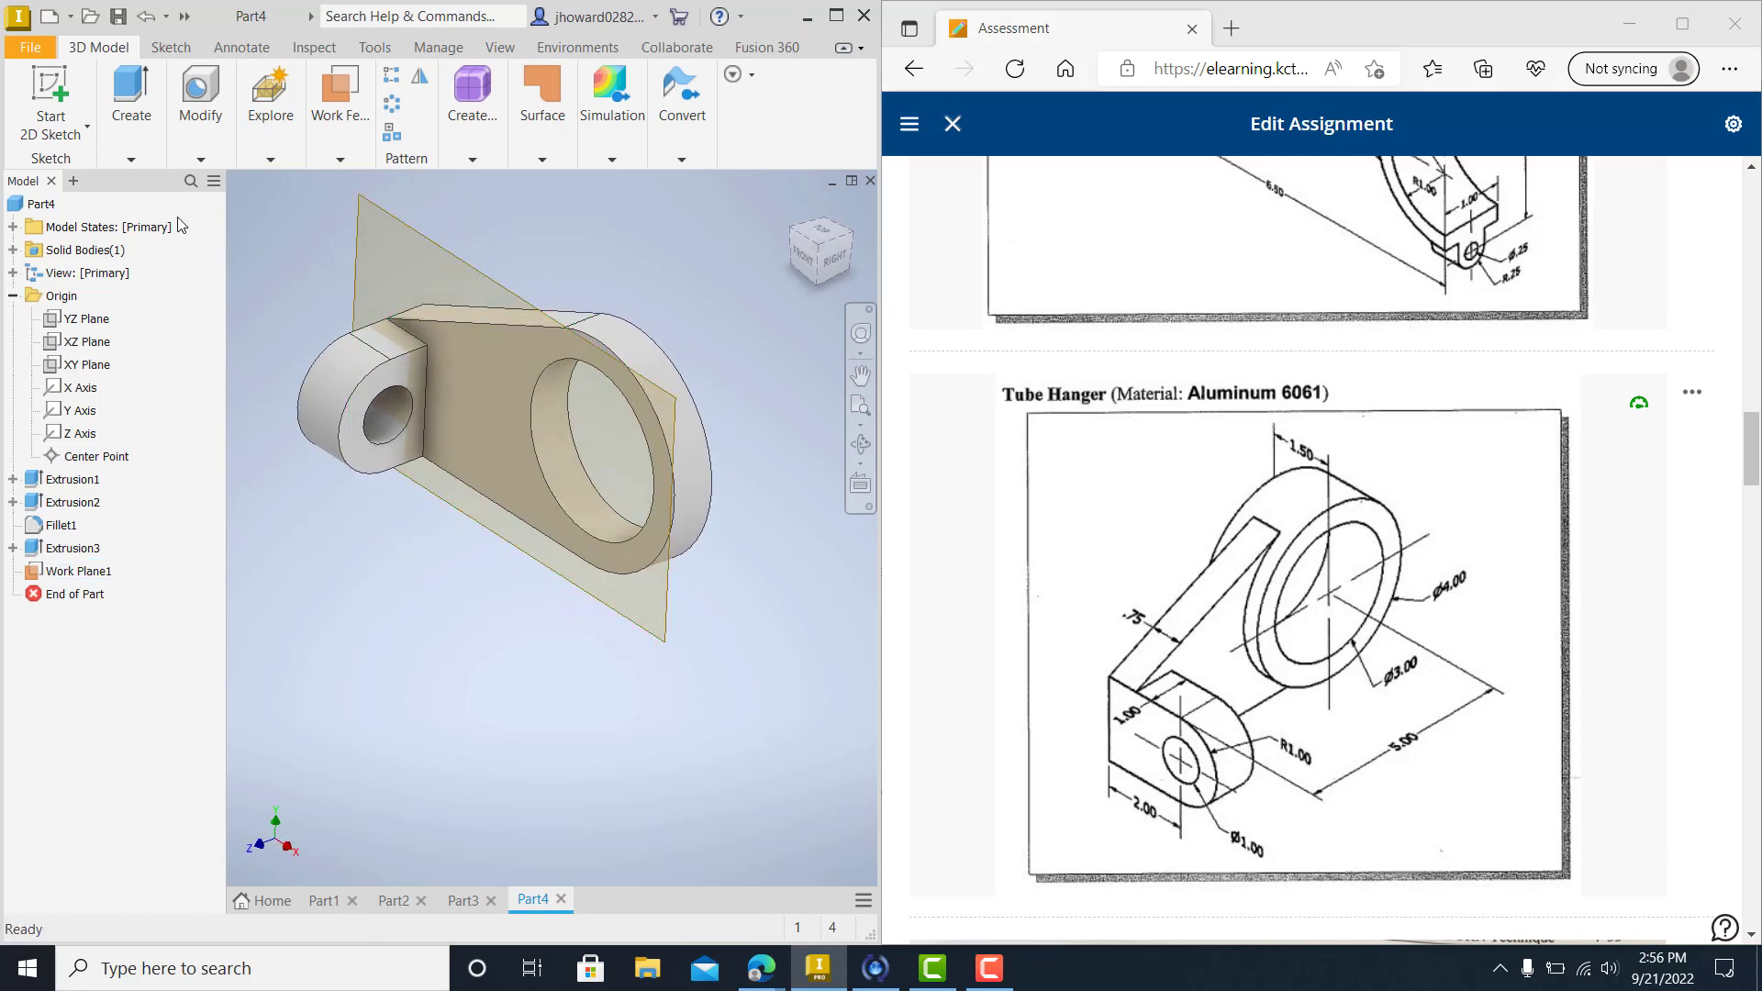
pyautogui.click(70, 140)
pyautogui.click(73, 165)
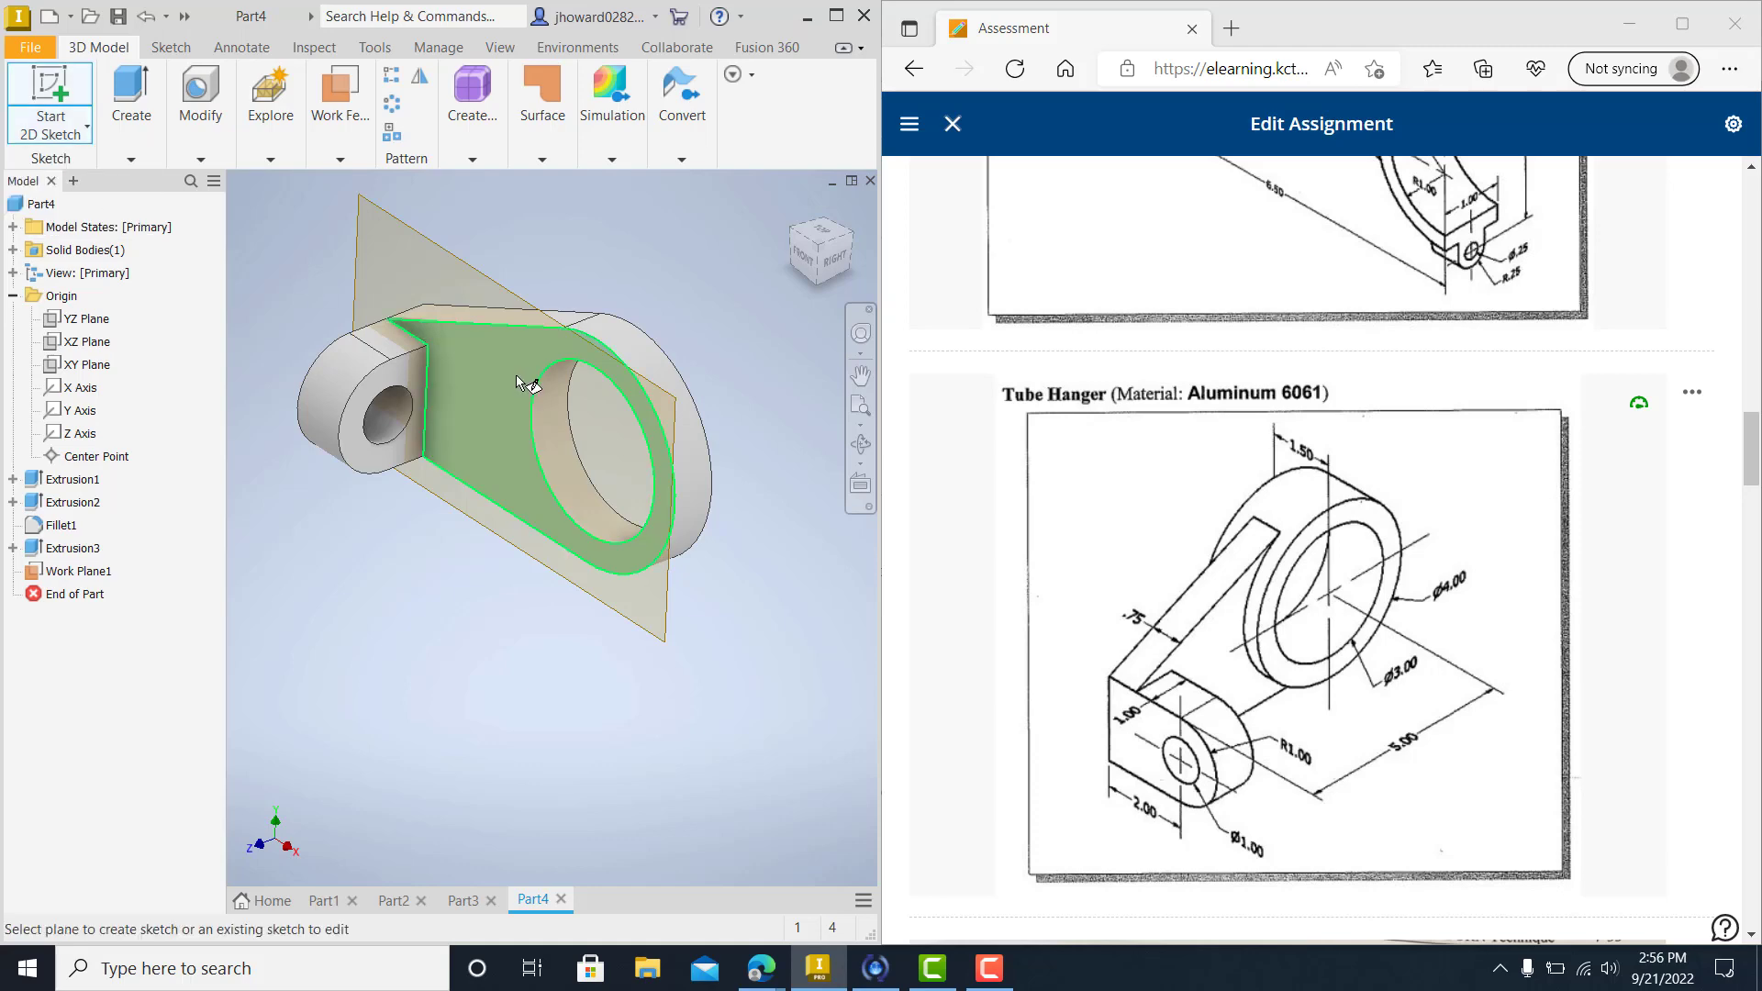
pyautogui.click(455, 262)
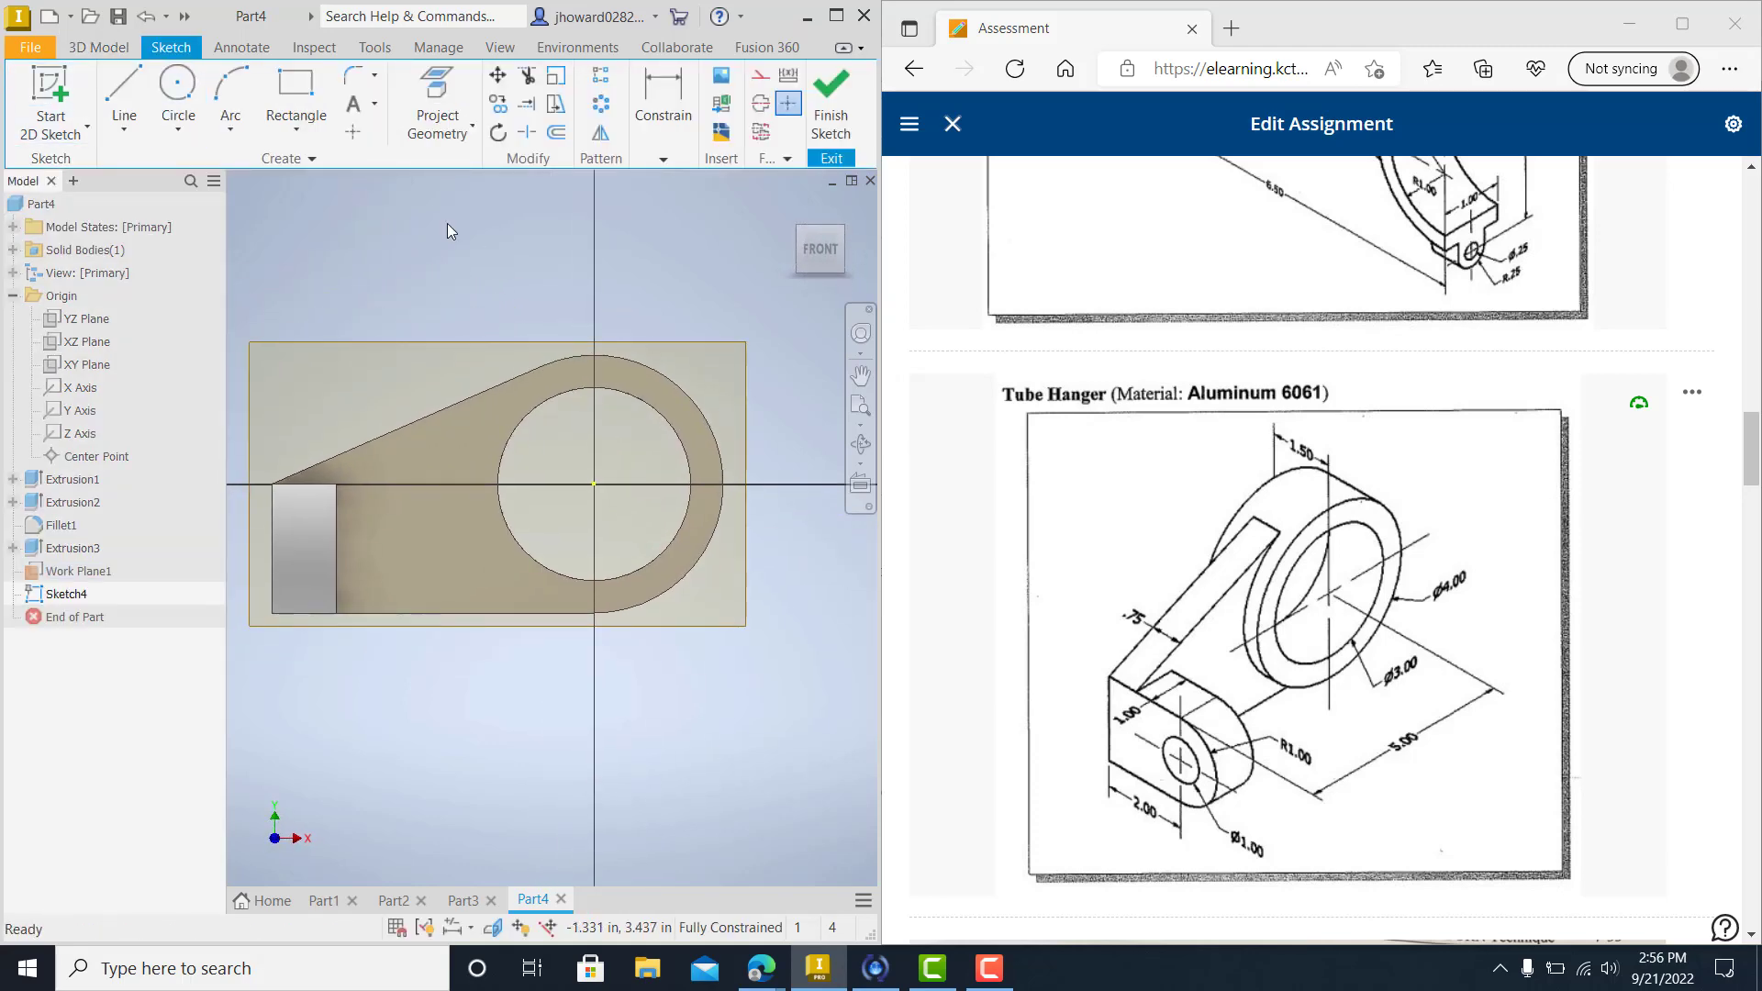
pyautogui.click(438, 137)
pyautogui.click(456, 171)
pyautogui.keyDown('shift'); pyautogui.moveTo(786, 414); pyautogui.dragTo(661, 480, button='middle'); pyautogui.keyUp('shift')
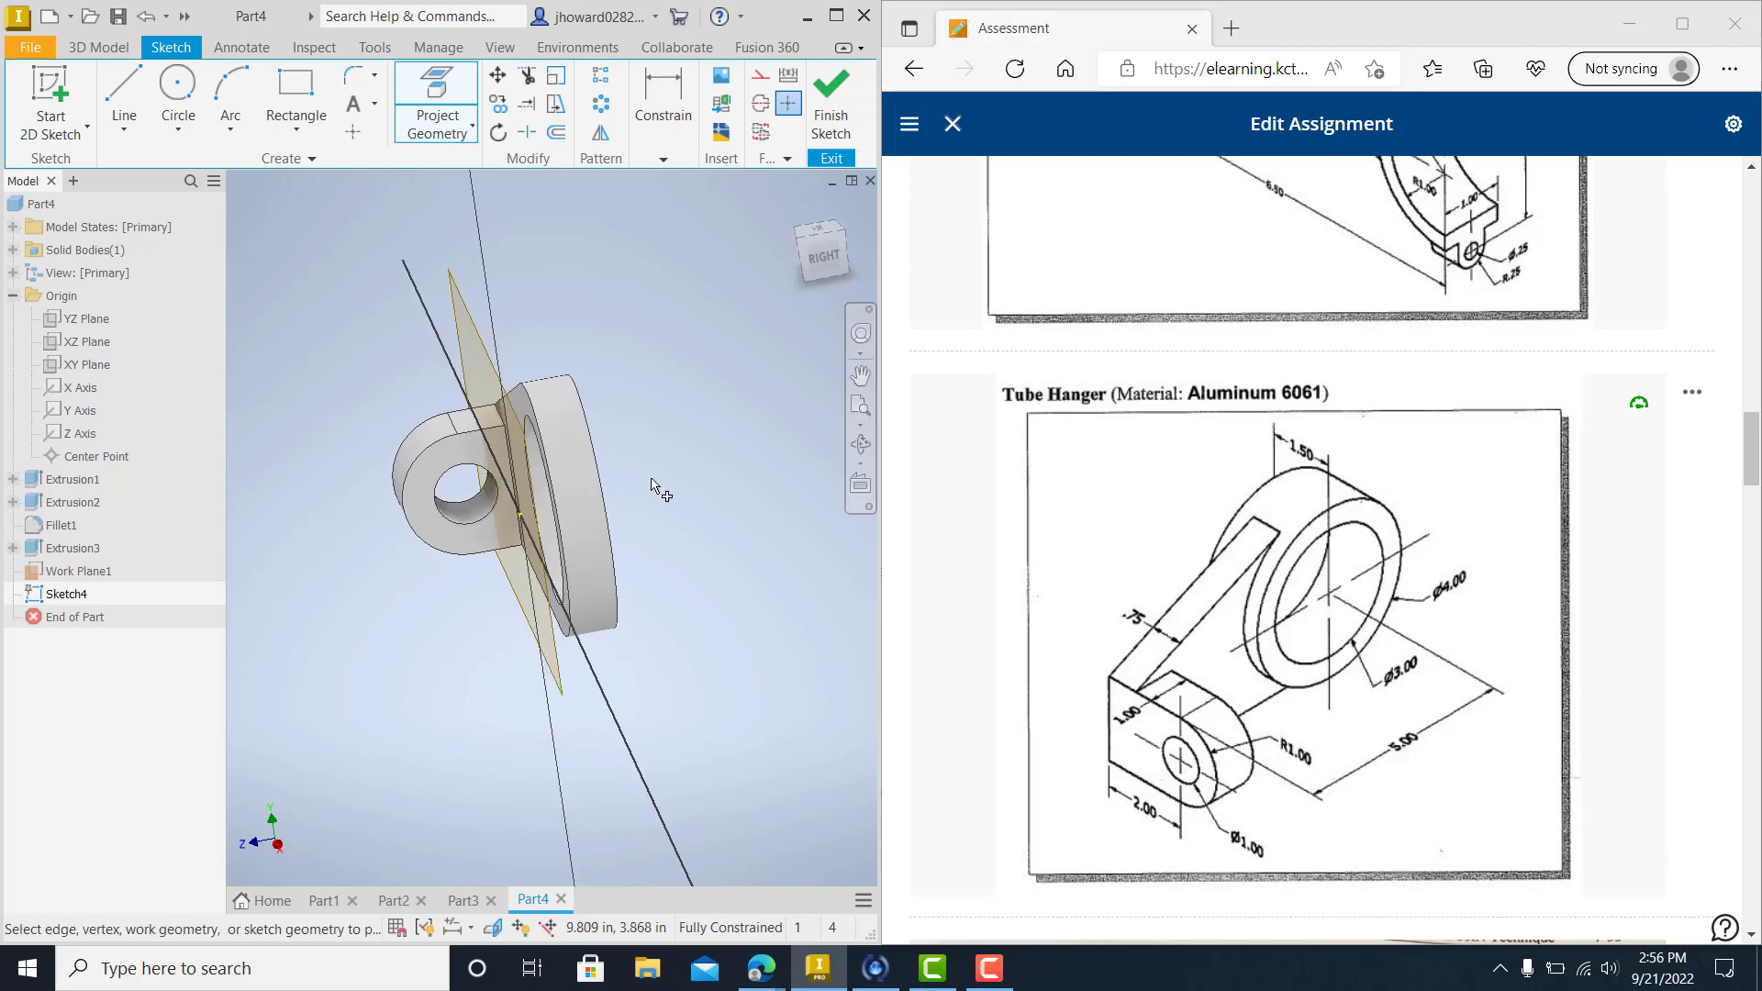
pyautogui.click(534, 449)
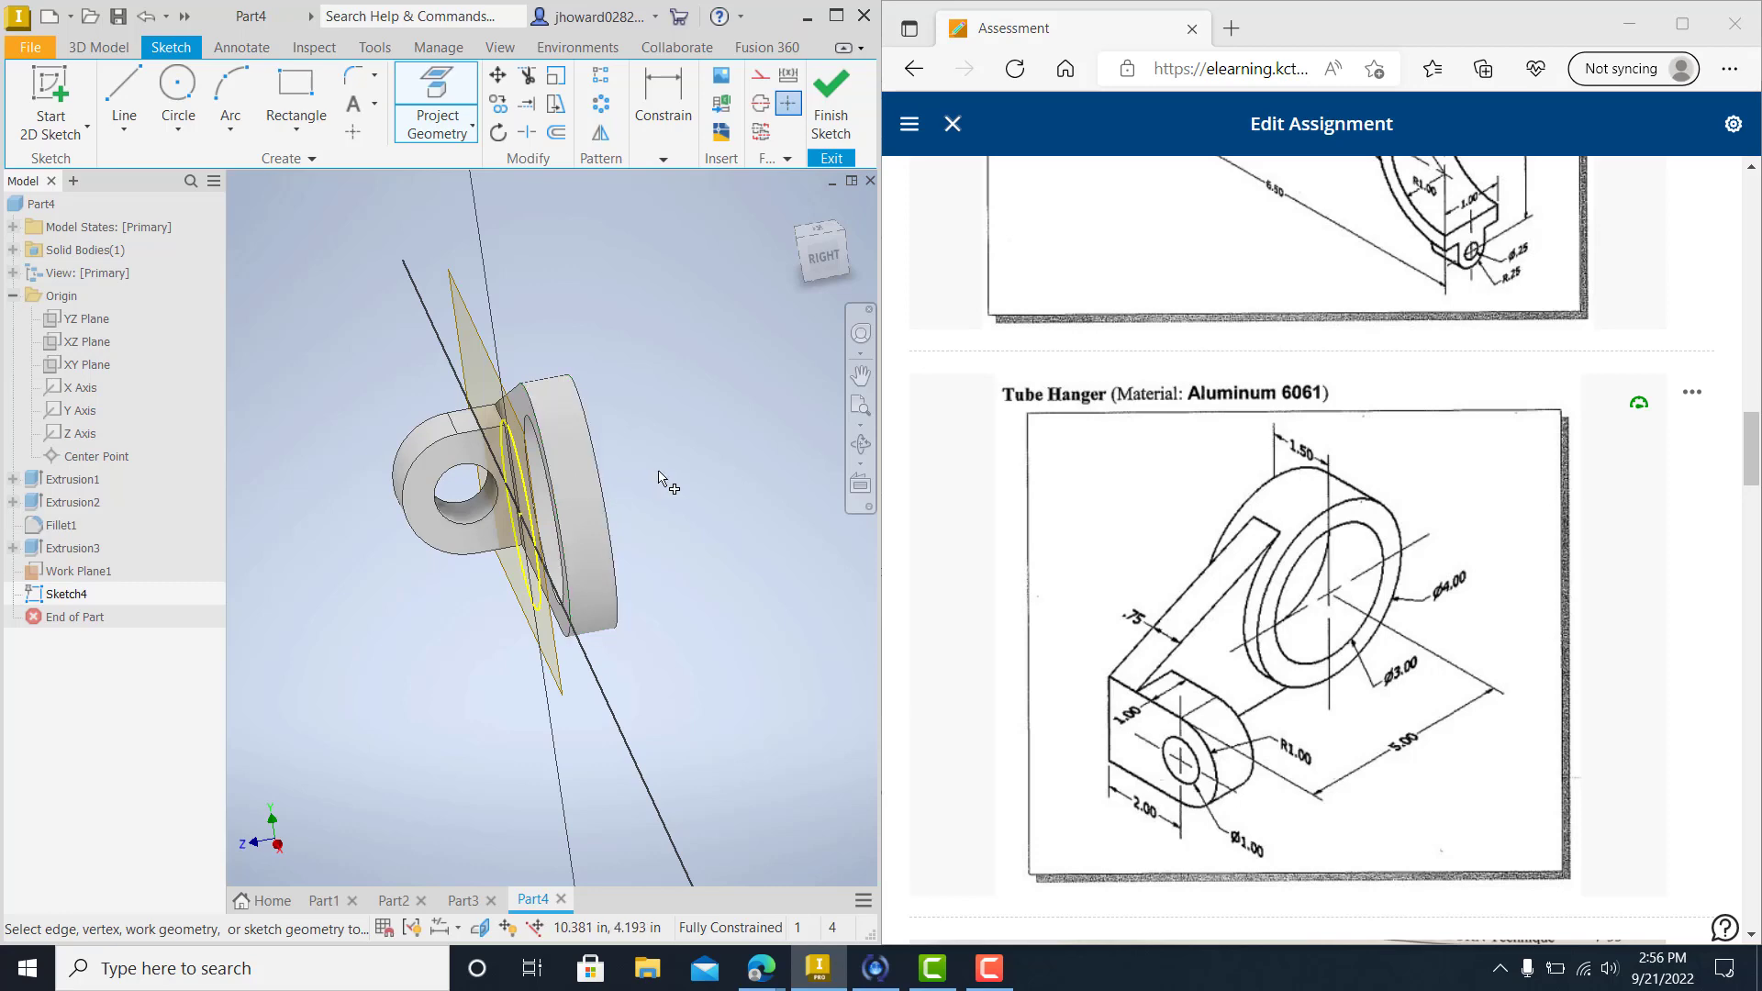
# Sketch a 4 in diameter circle centred on the origin, concentric with the projected hole edge, and finish the sketch.
pyautogui.moveTo(669, 480); pyautogui.dragTo(753, 551, button='middle')
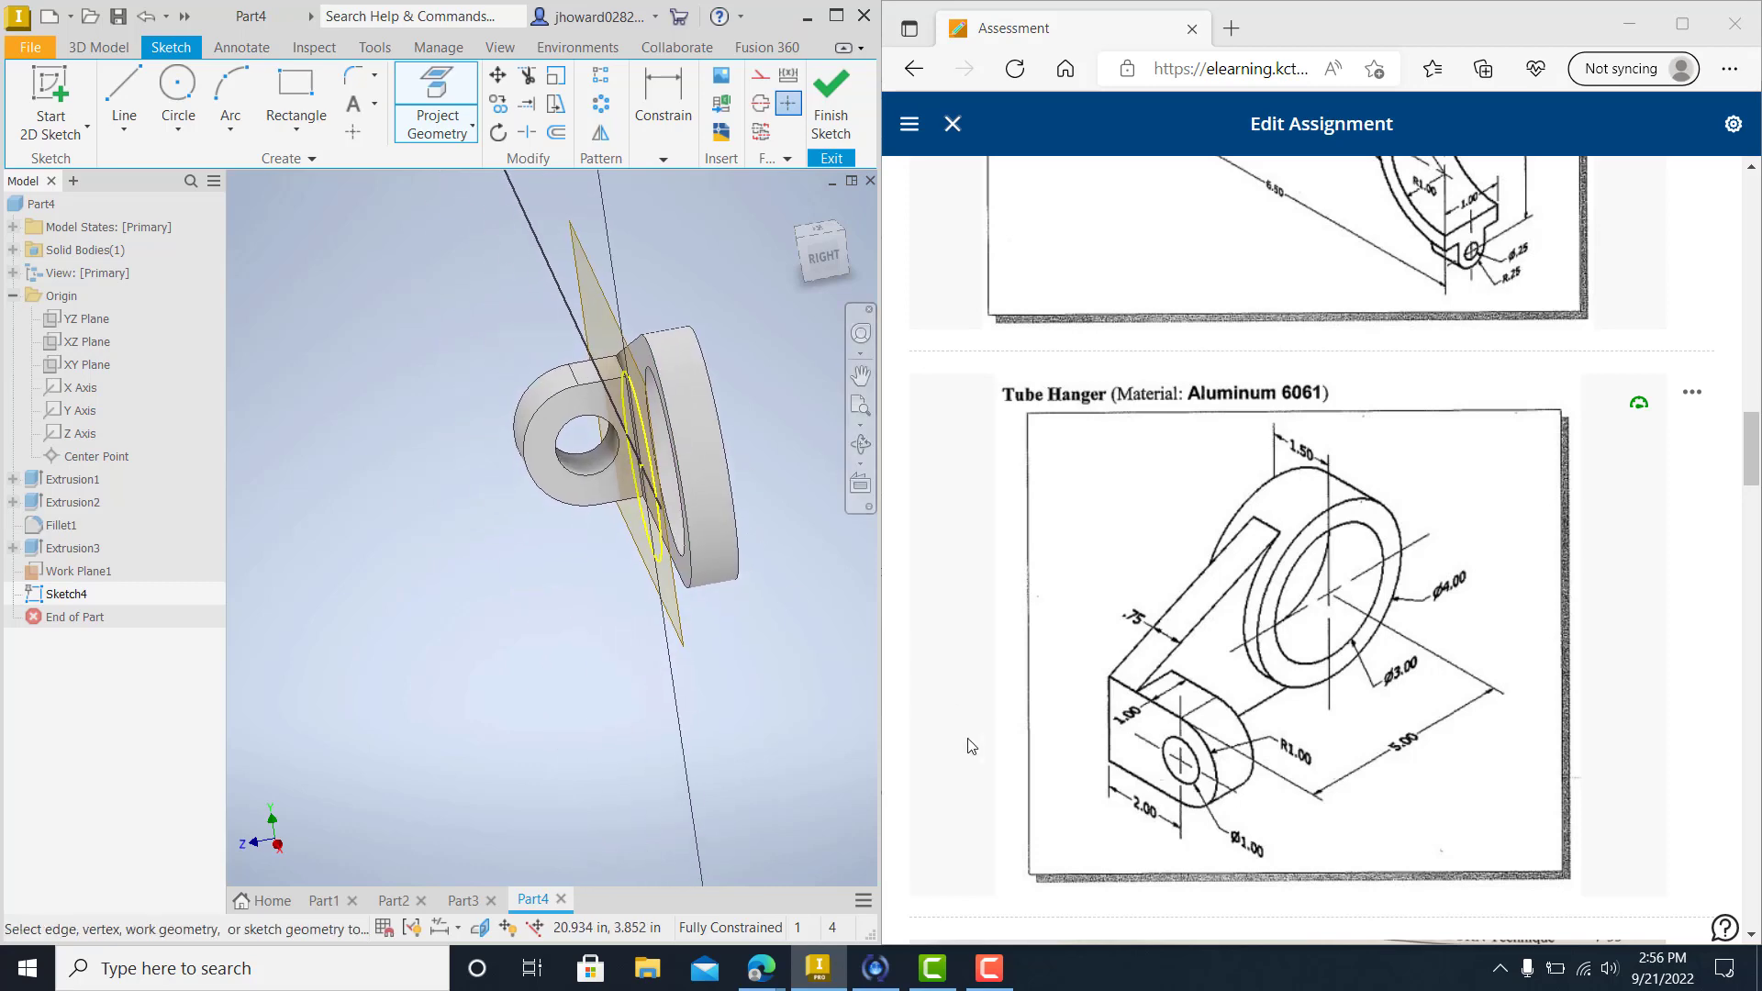
pyautogui.press('pageup')
pyautogui.moveTo(698, 641); pyautogui.dragTo(609, 676, button='middle')
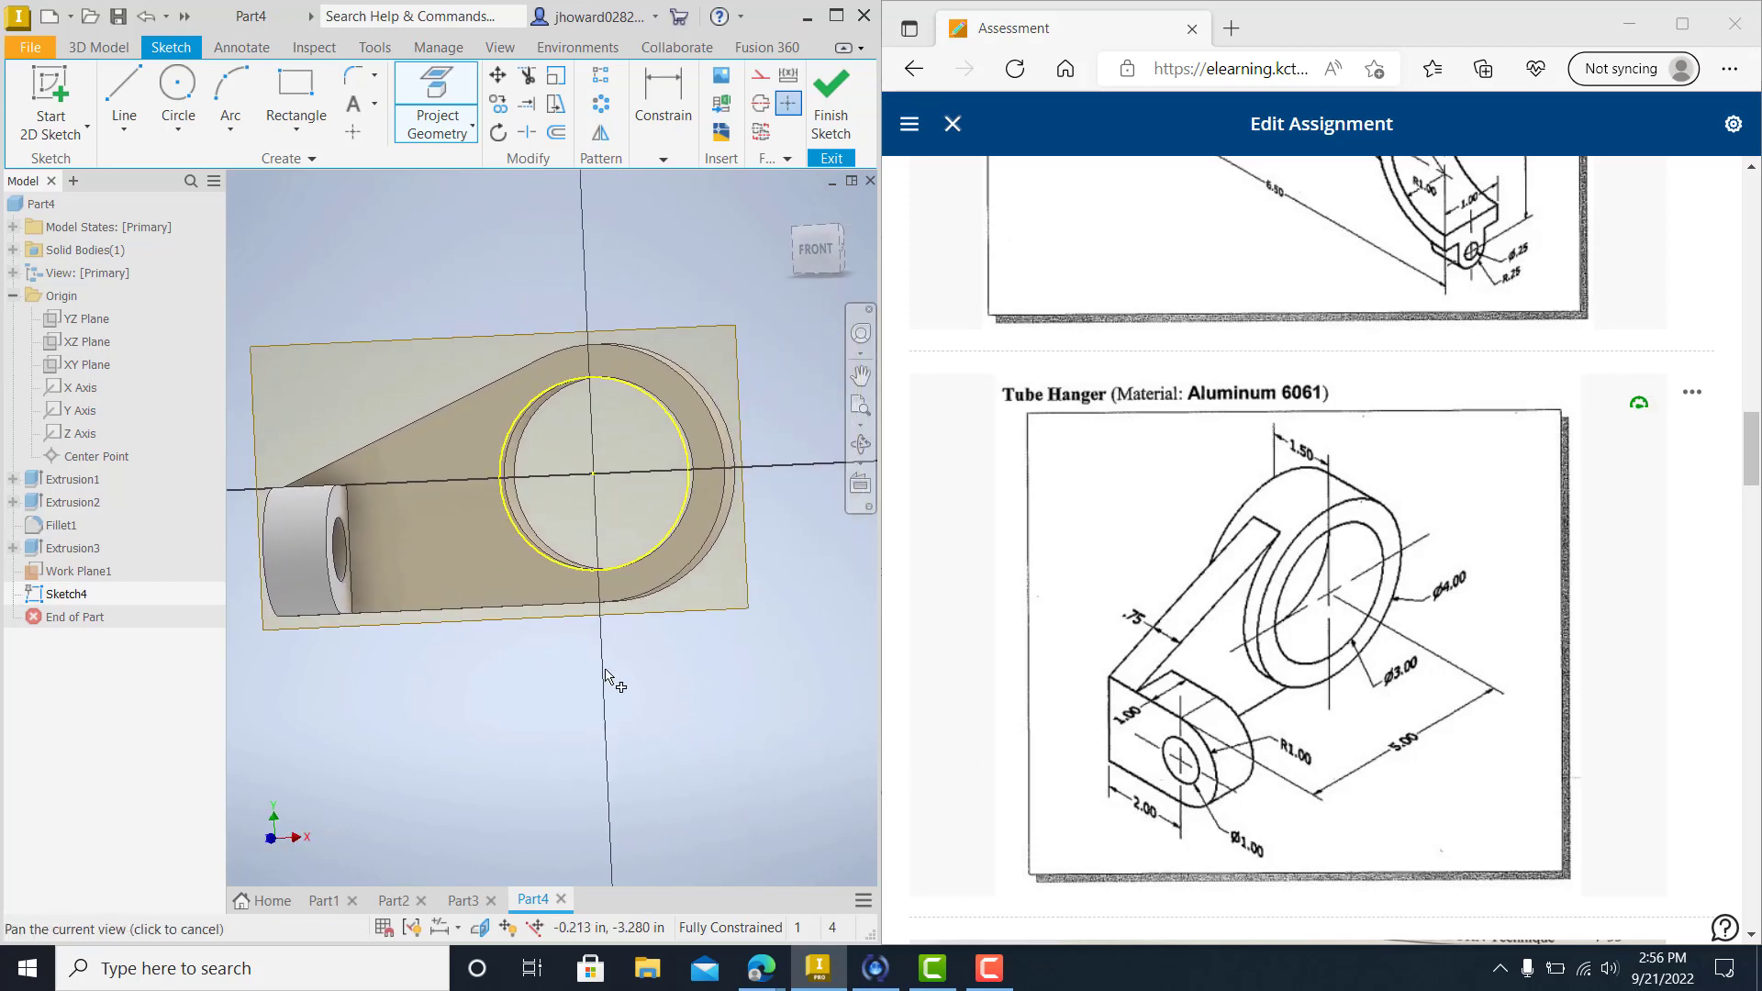
pyautogui.click(178, 92)
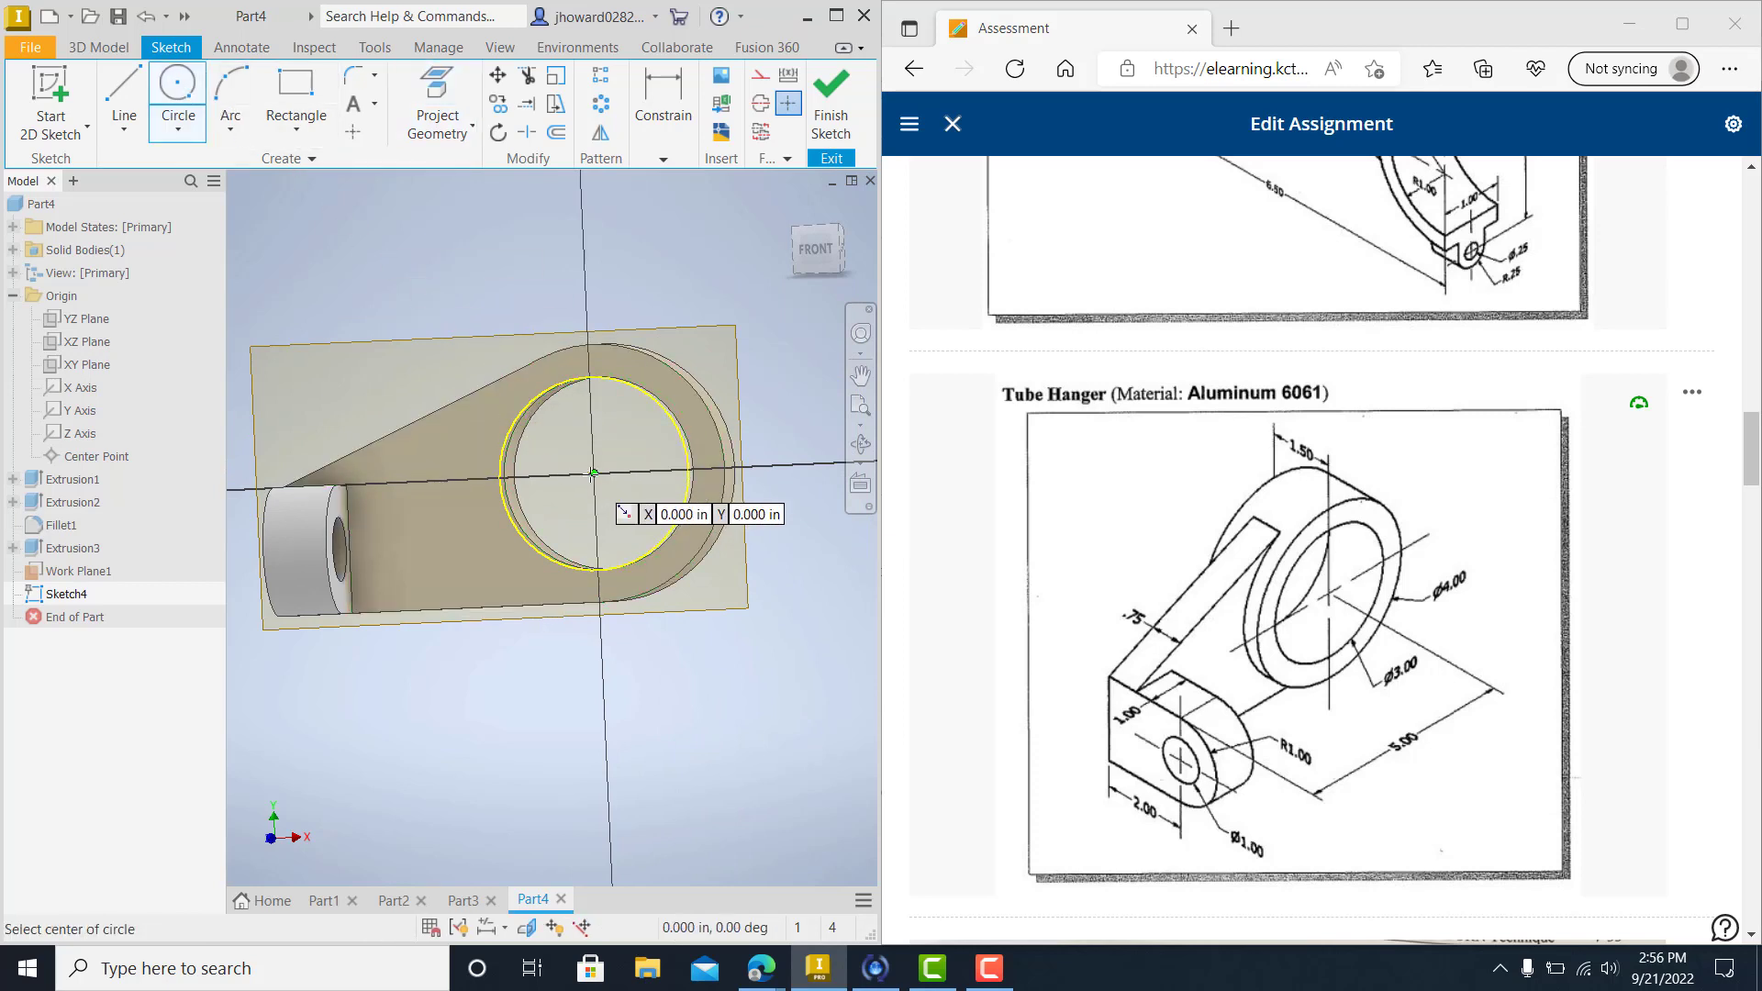
pyautogui.click(588, 474)
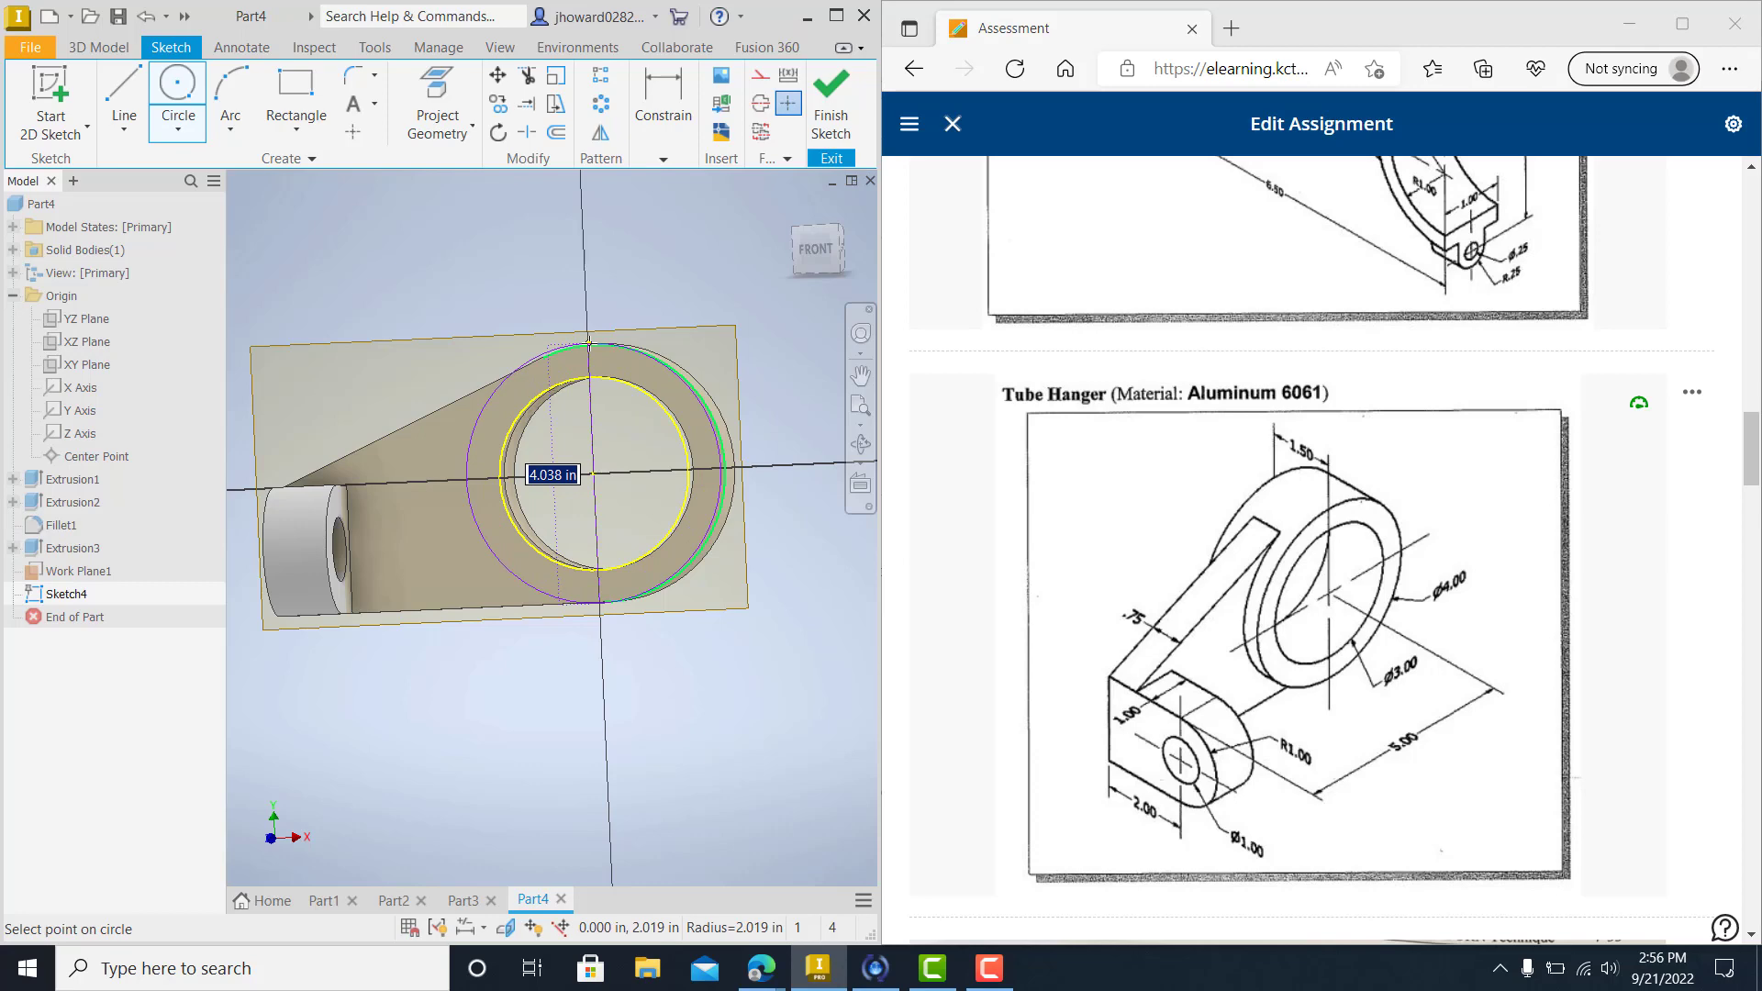
pyautogui.write('4')
pyautogui.press('Return')
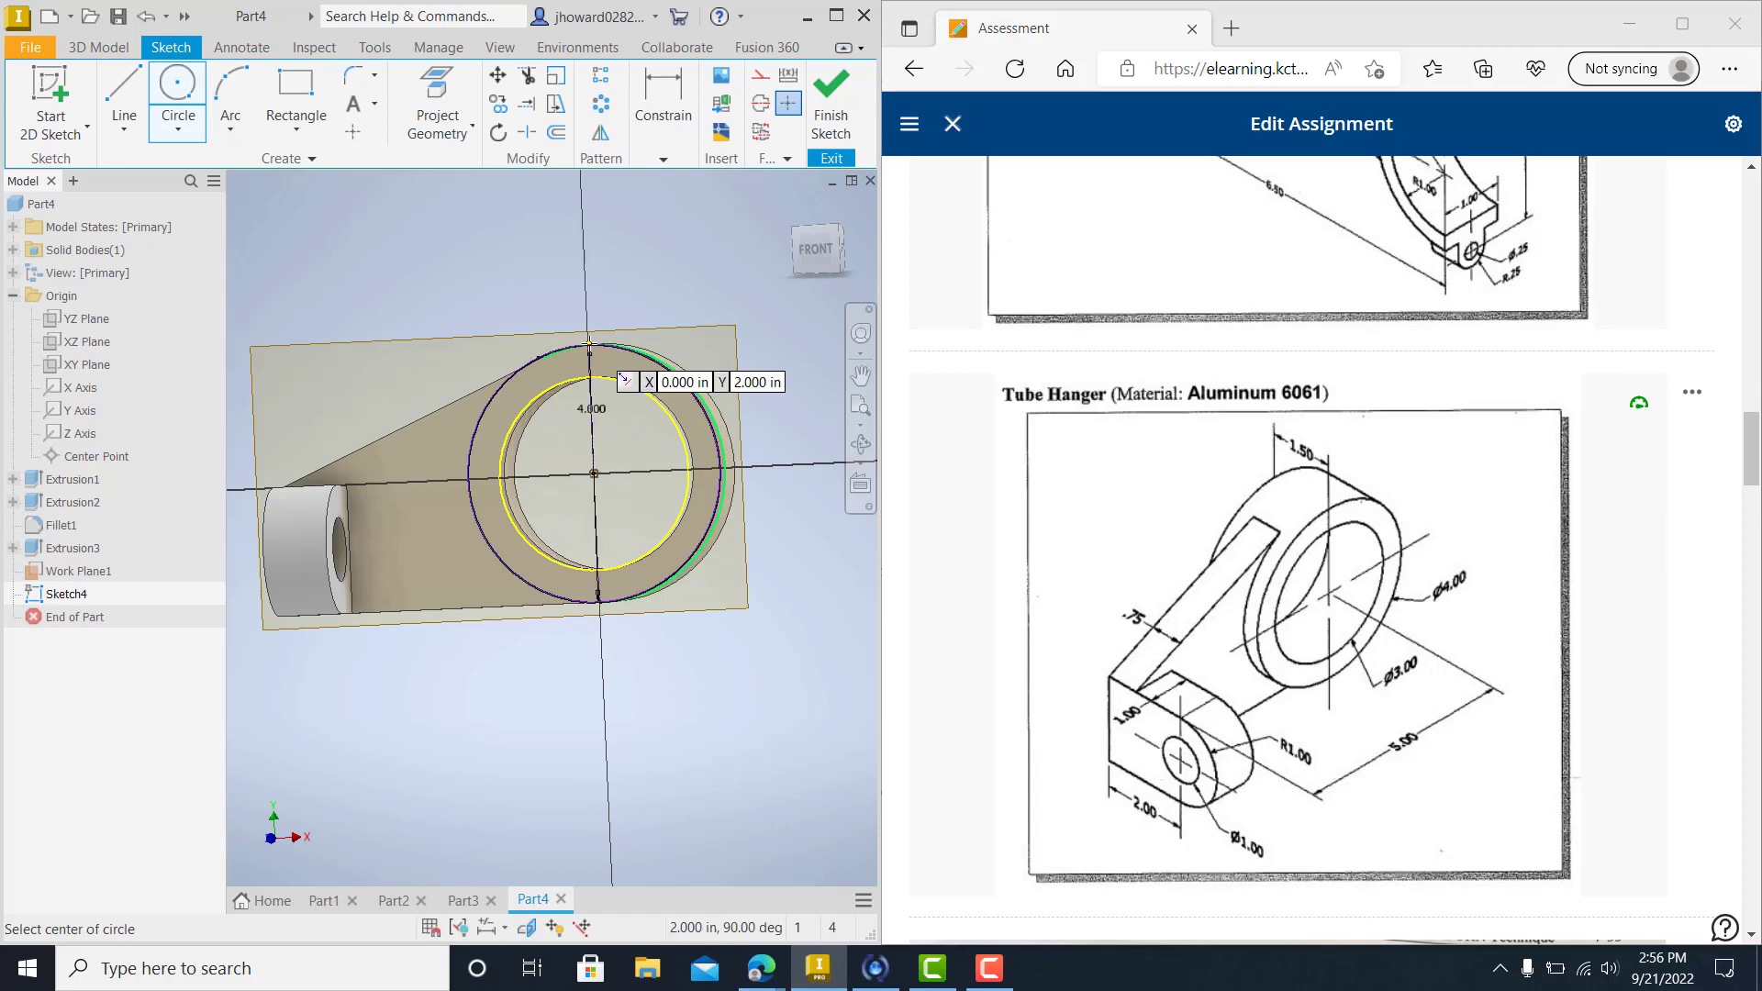
pyautogui.click(816, 251)
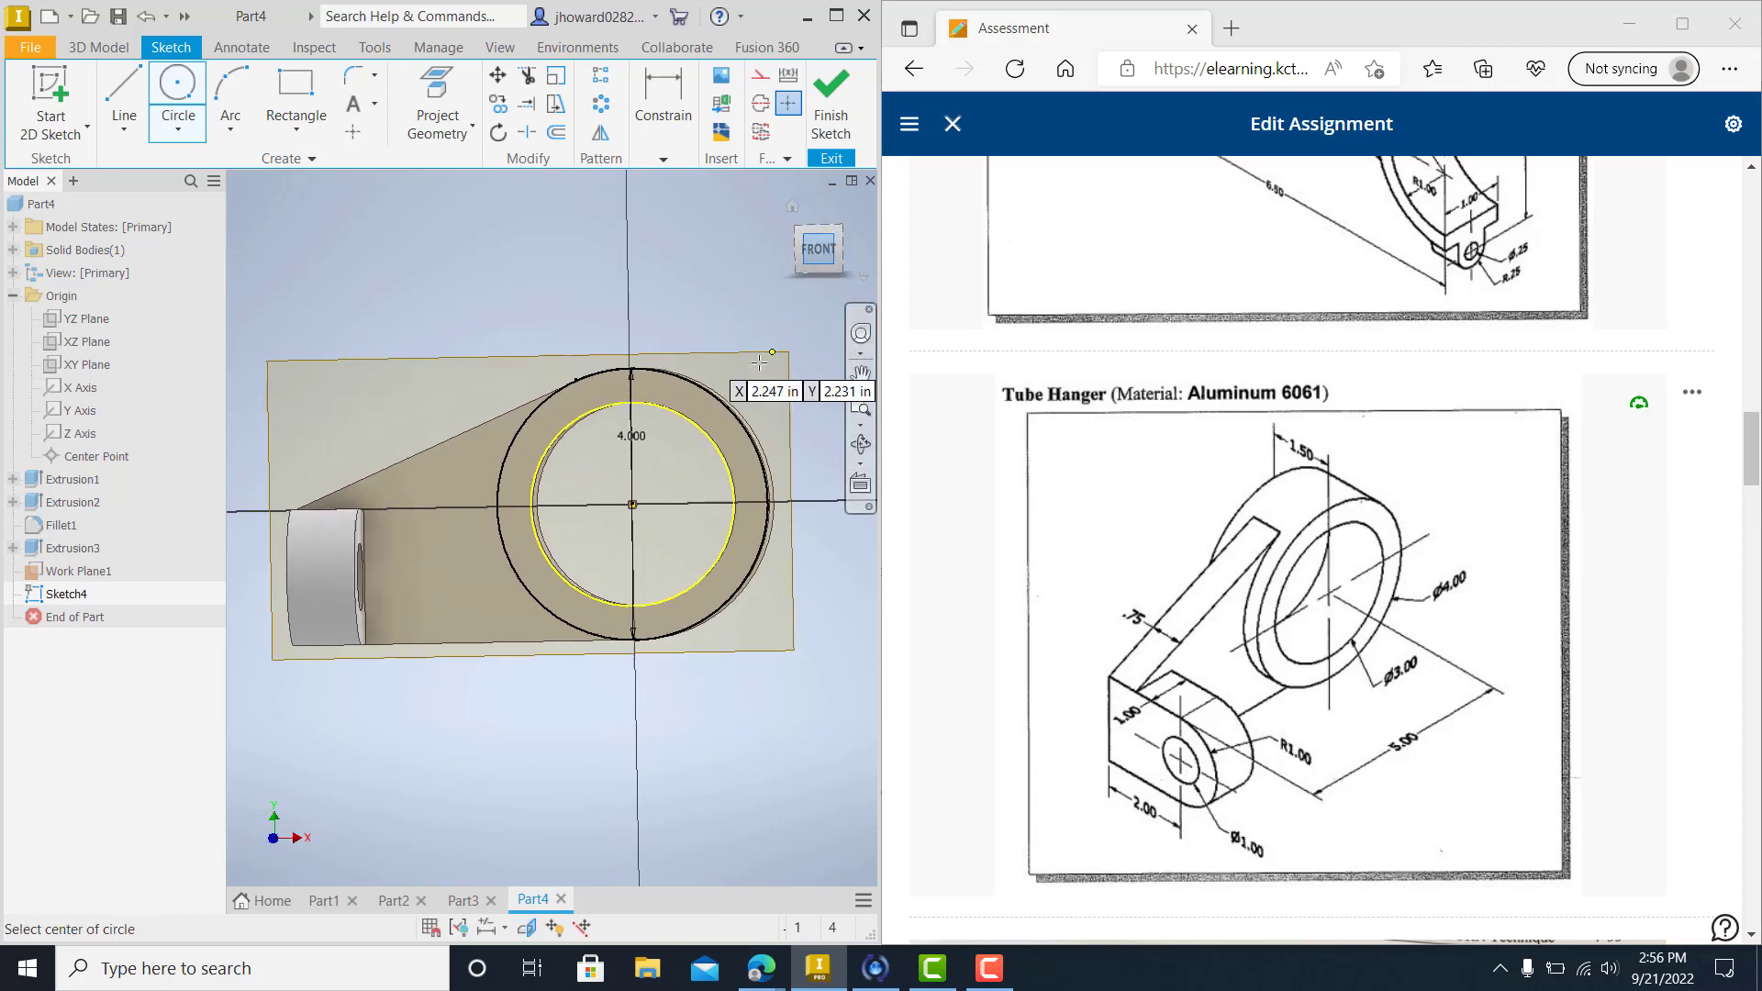
pyautogui.keyDown('shift'); pyautogui.moveTo(694, 323); pyautogui.dragTo(634, 371, button='middle'); pyautogui.keyUp('shift')
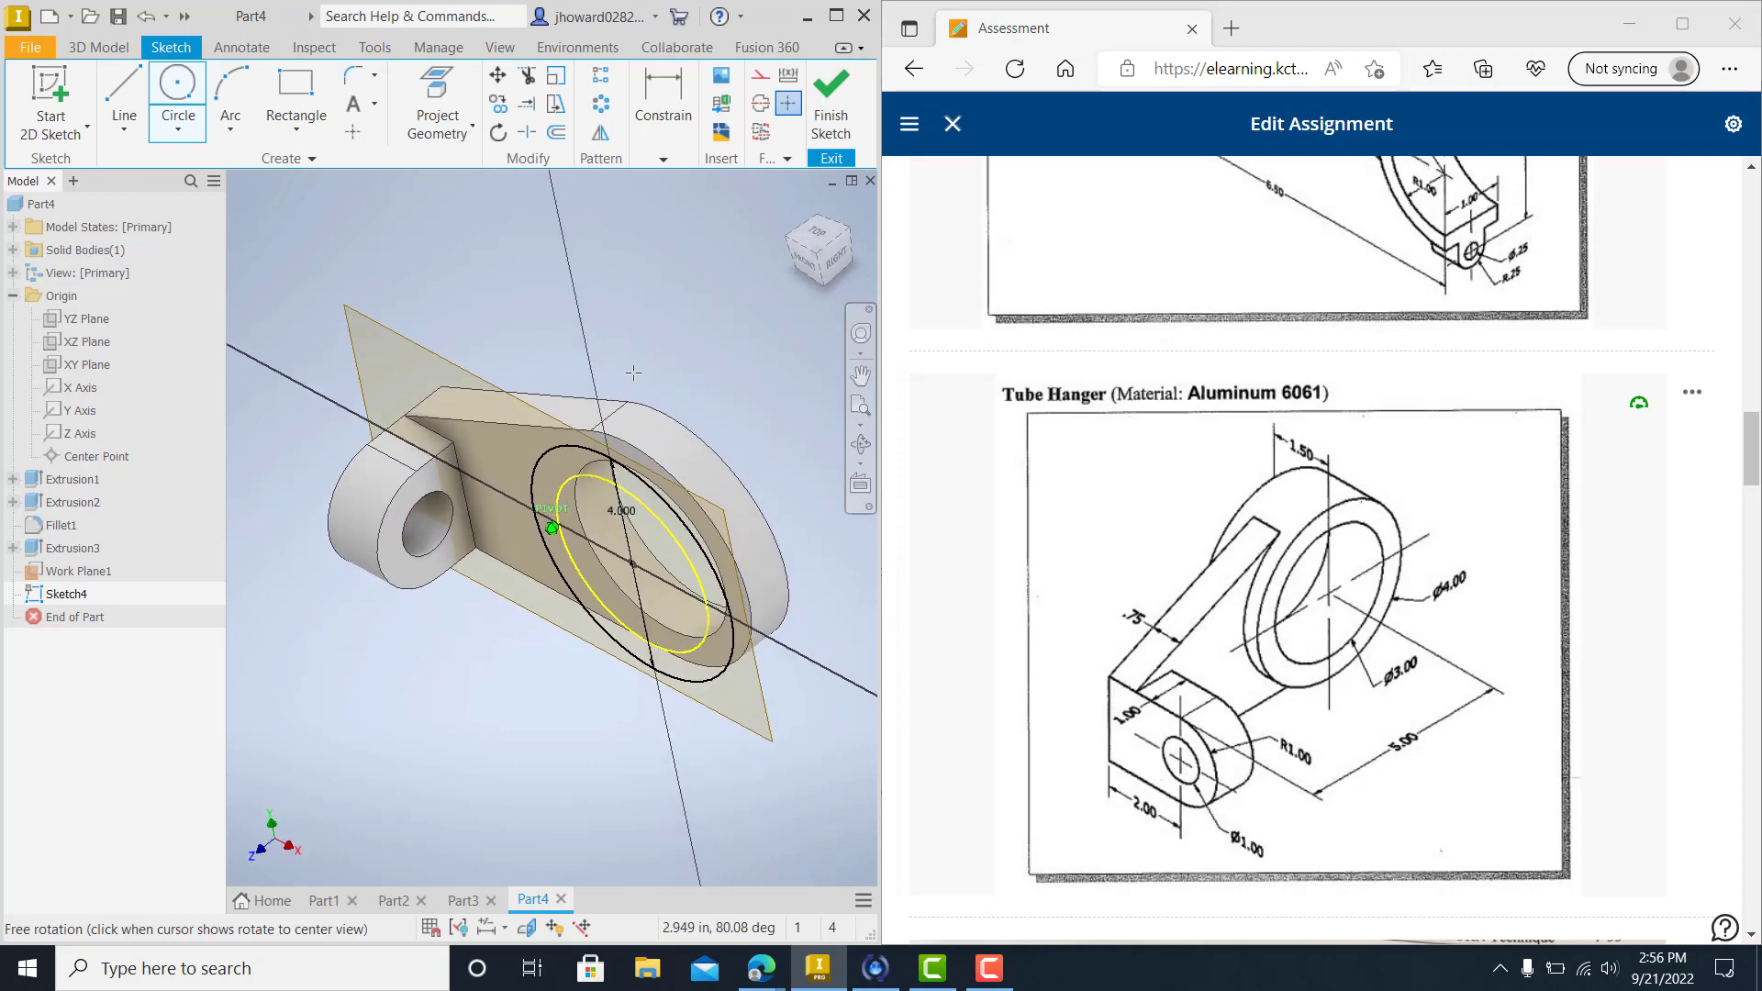
pyautogui.click(831, 109)
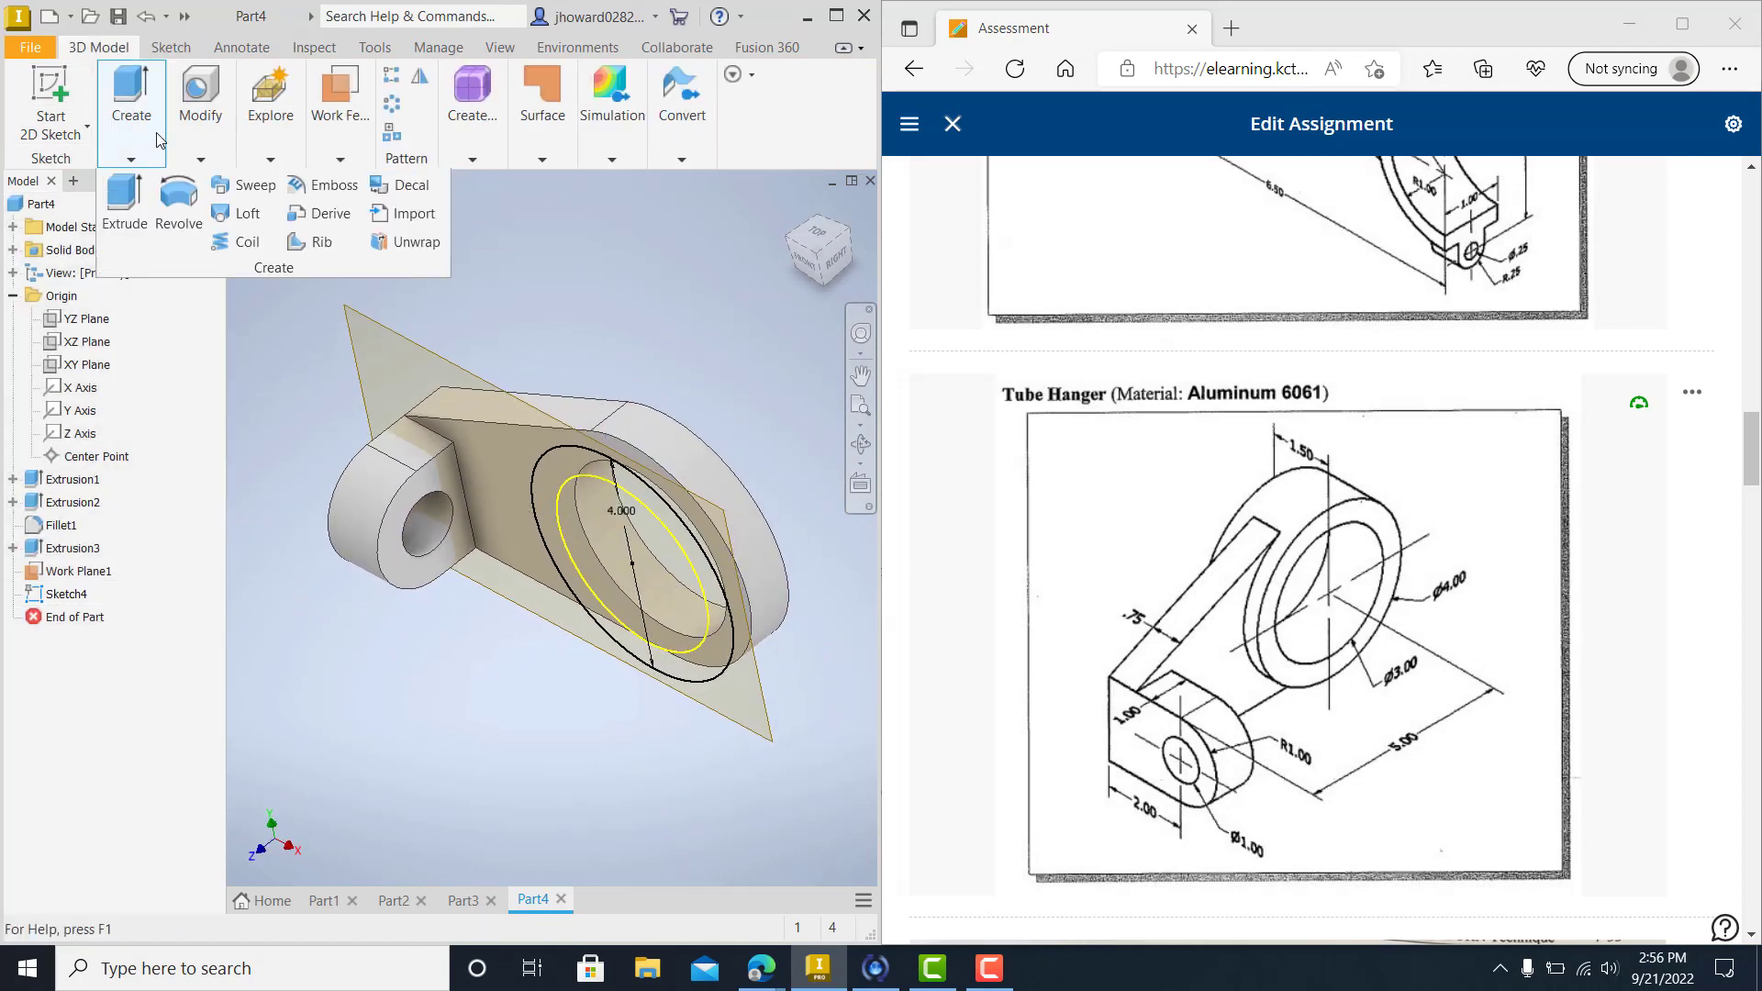
# Extrude the ring profile between the two circles 1.5 in back through the arm, joined to the body.
pyautogui.moveTo(196, 126)
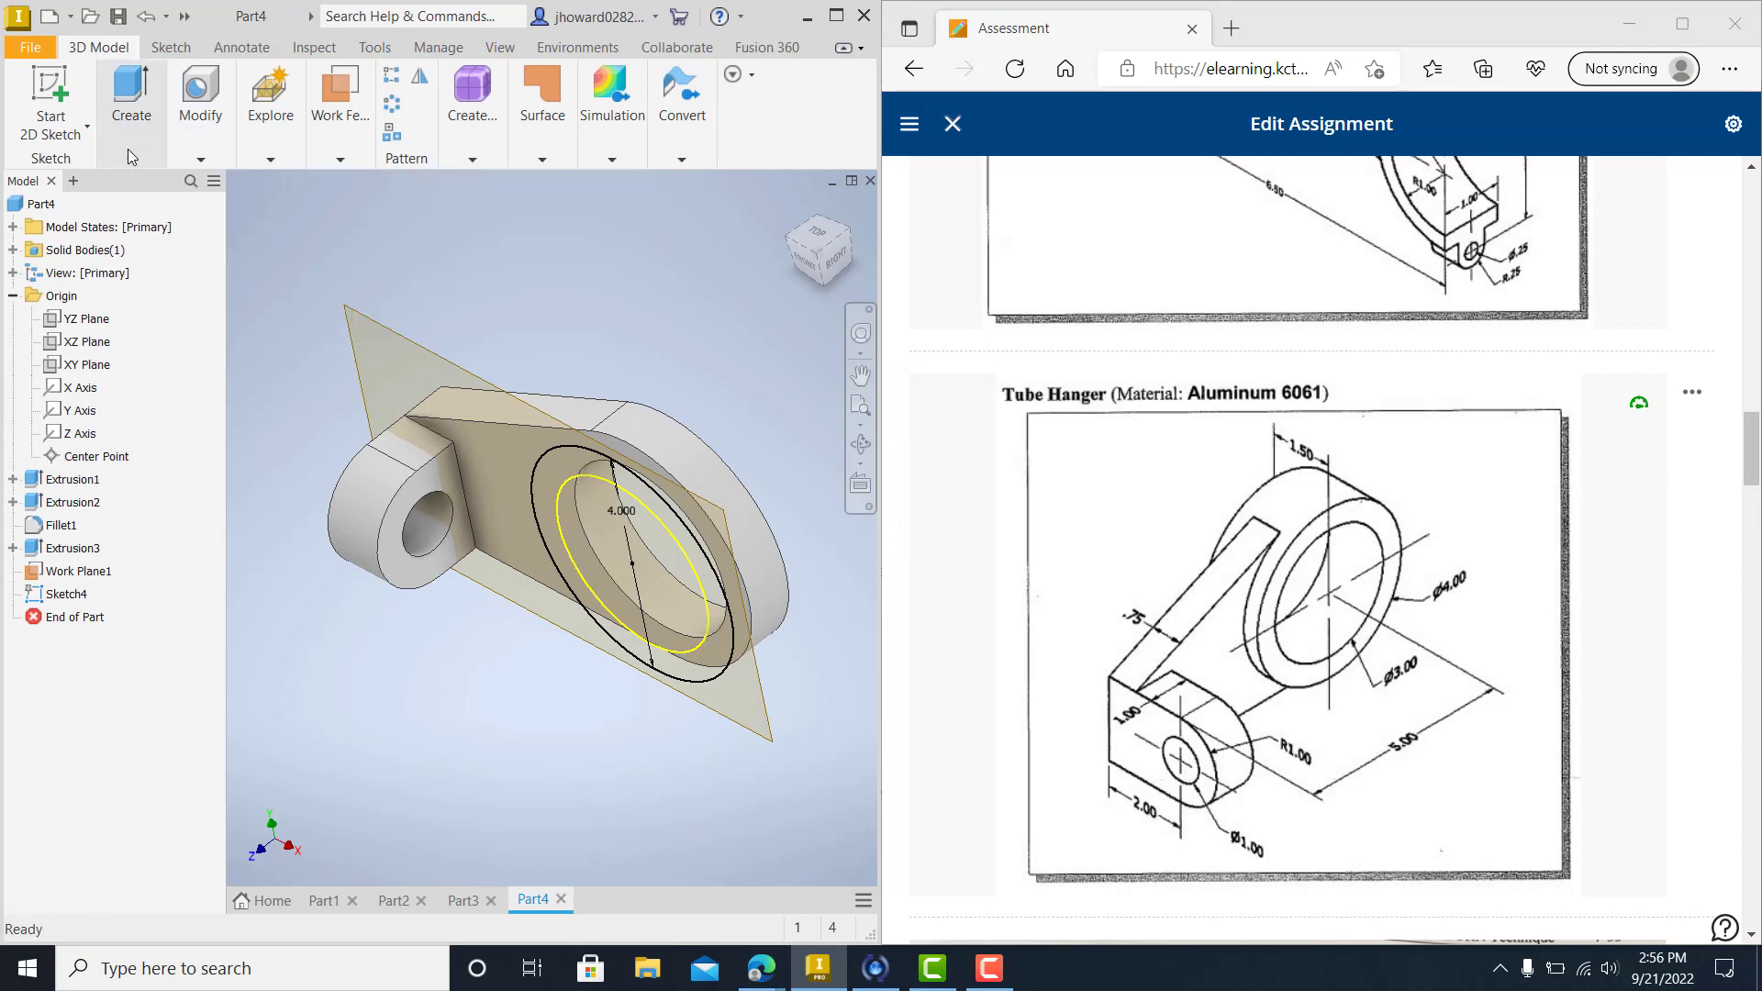
pyautogui.moveTo(128, 149)
pyautogui.click(133, 213)
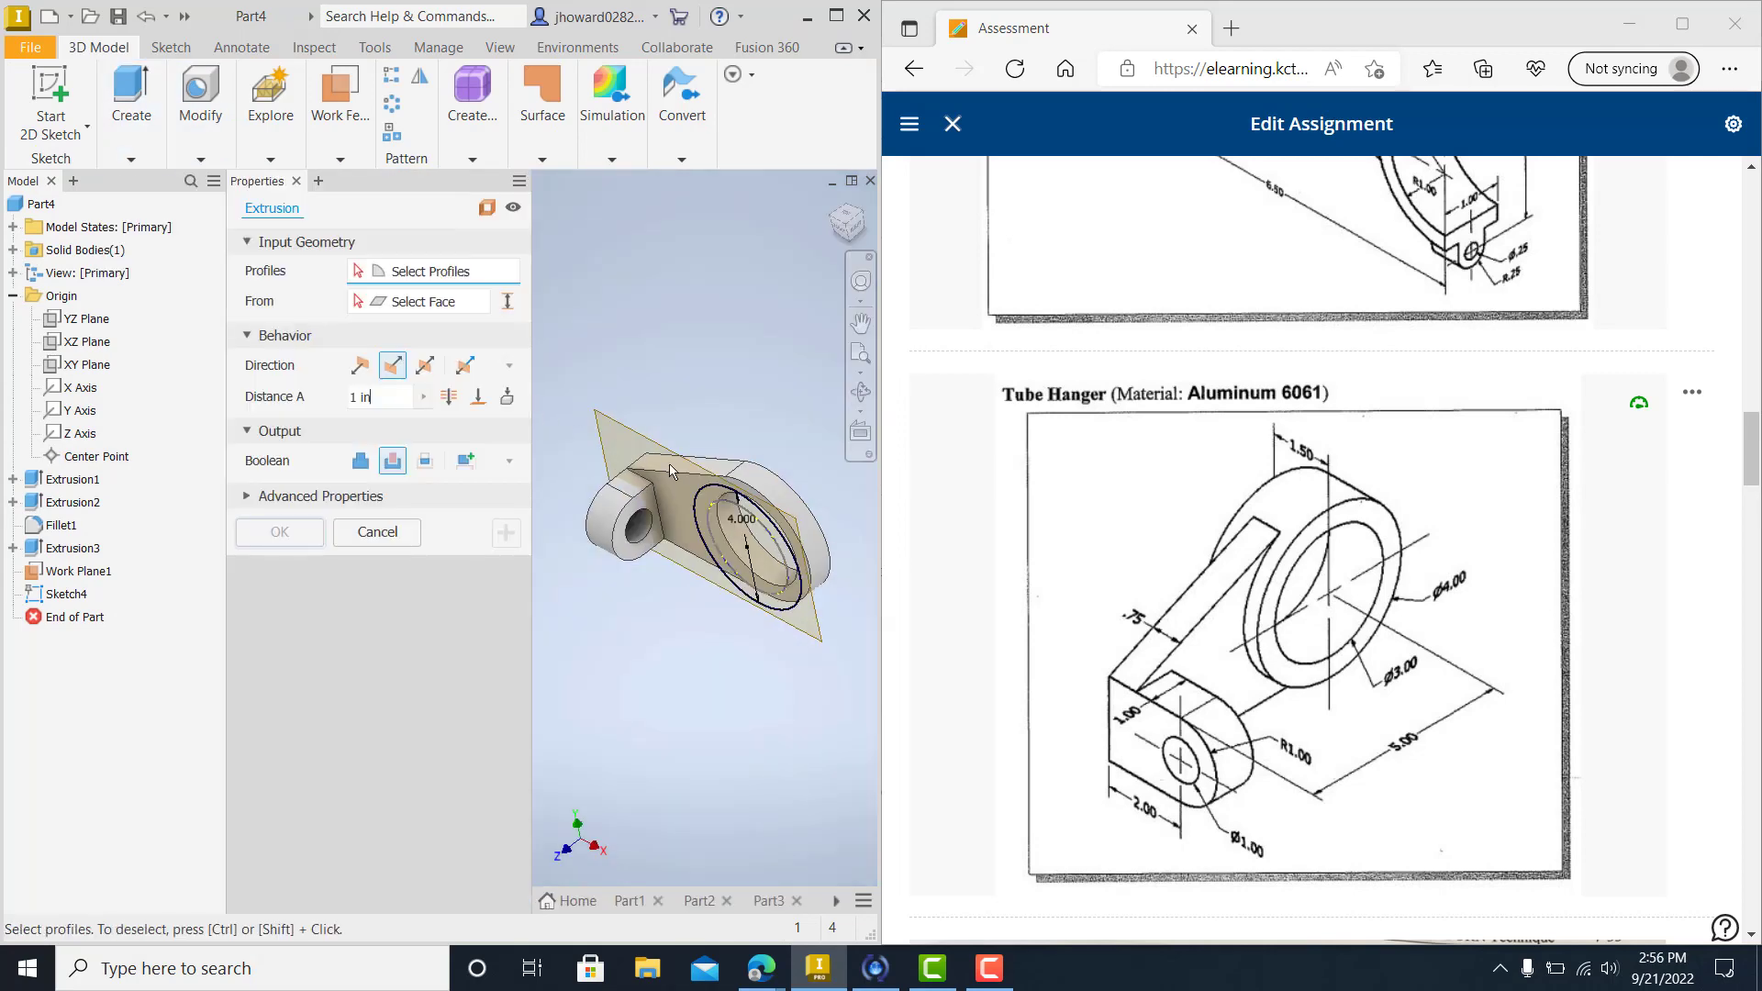
pyautogui.scroll(-5, 713, 498)
pyautogui.click(713, 498)
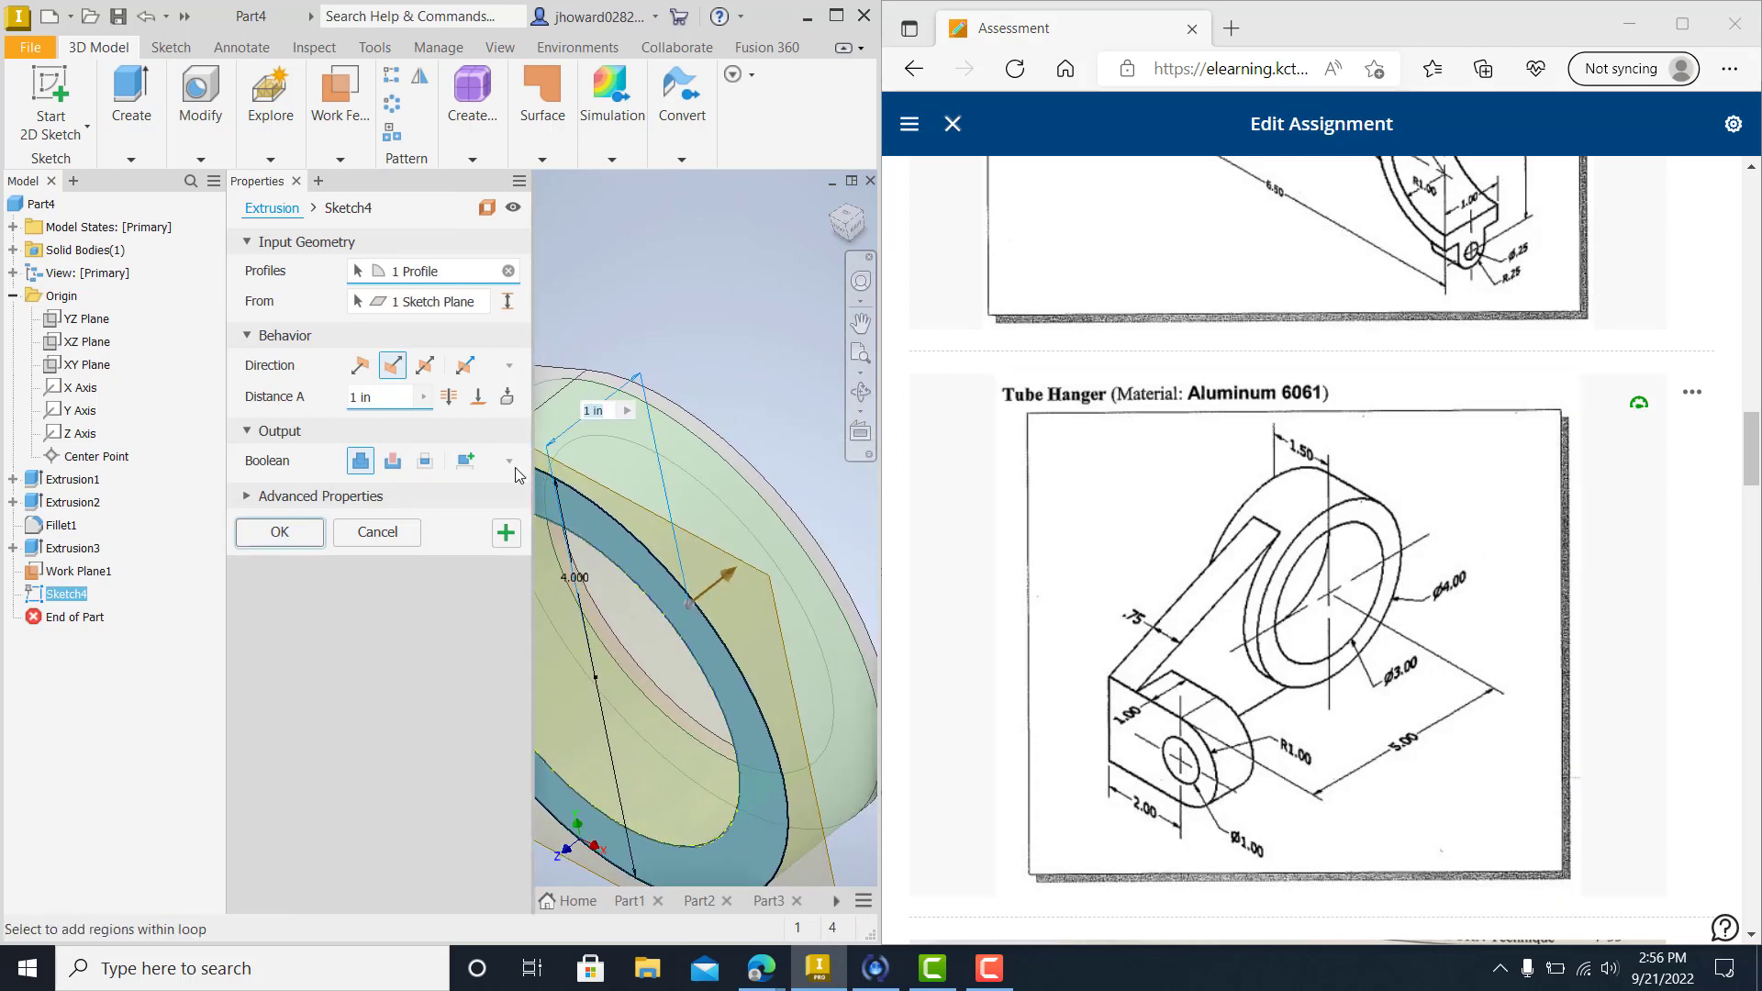
pyautogui.write('1.5')
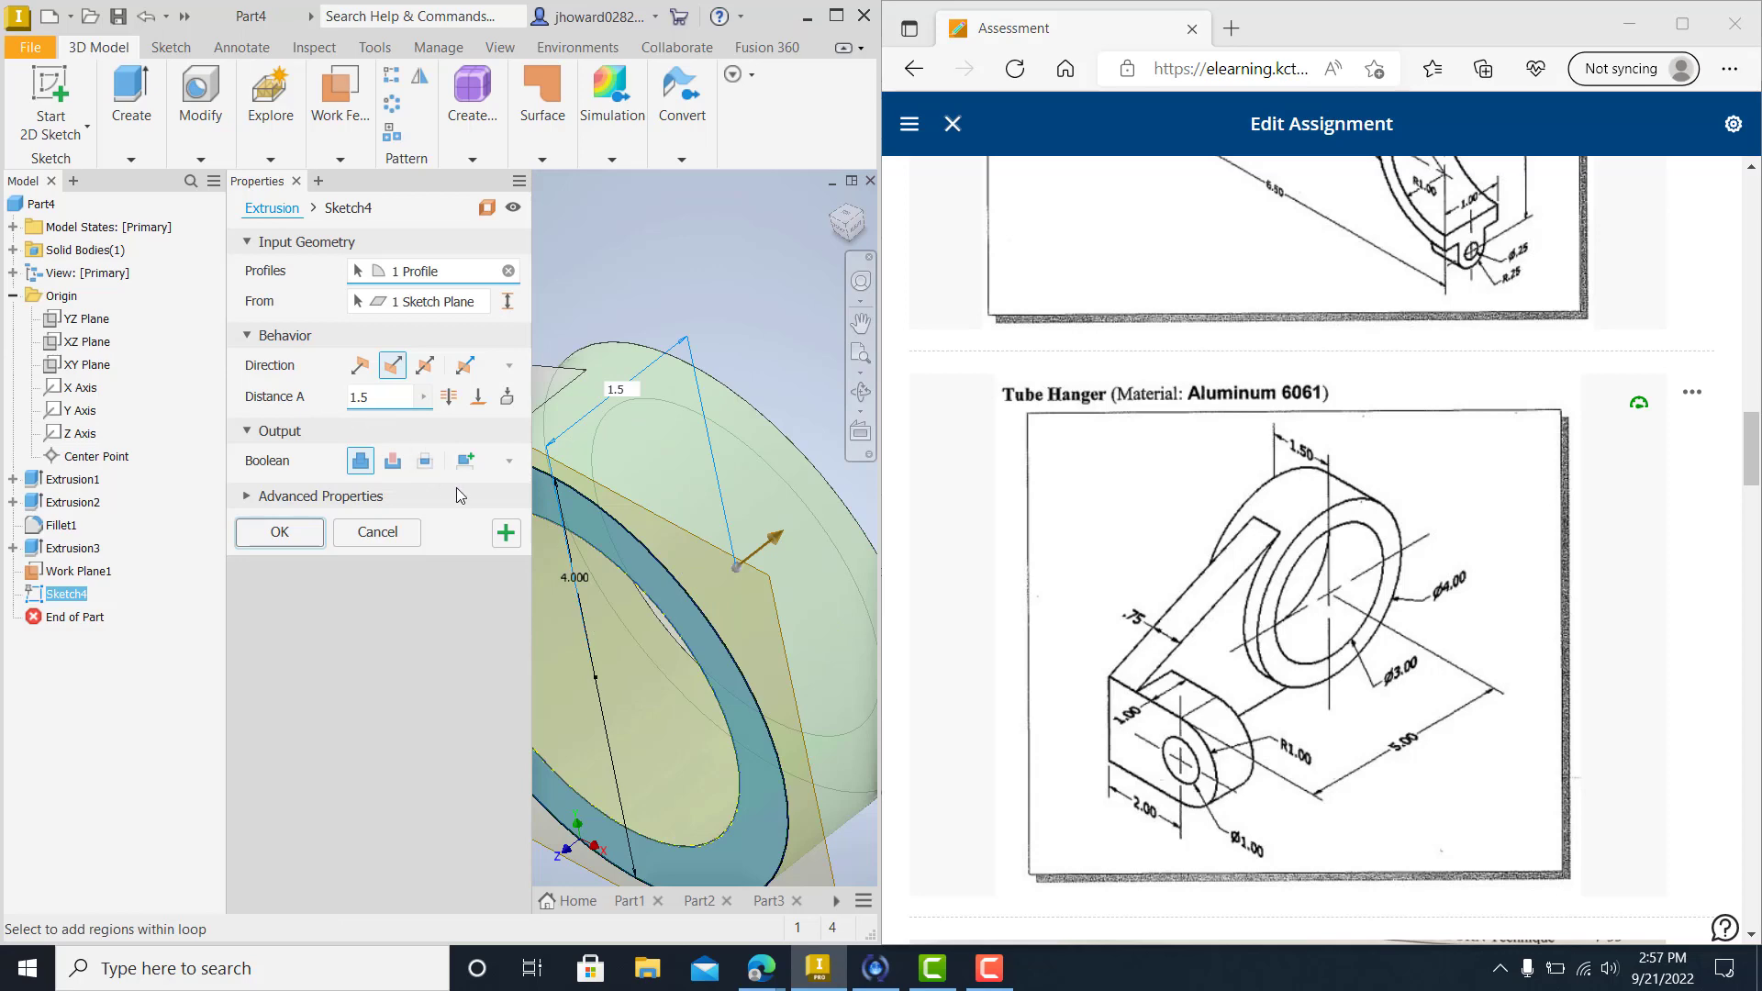
pyautogui.click(283, 534)
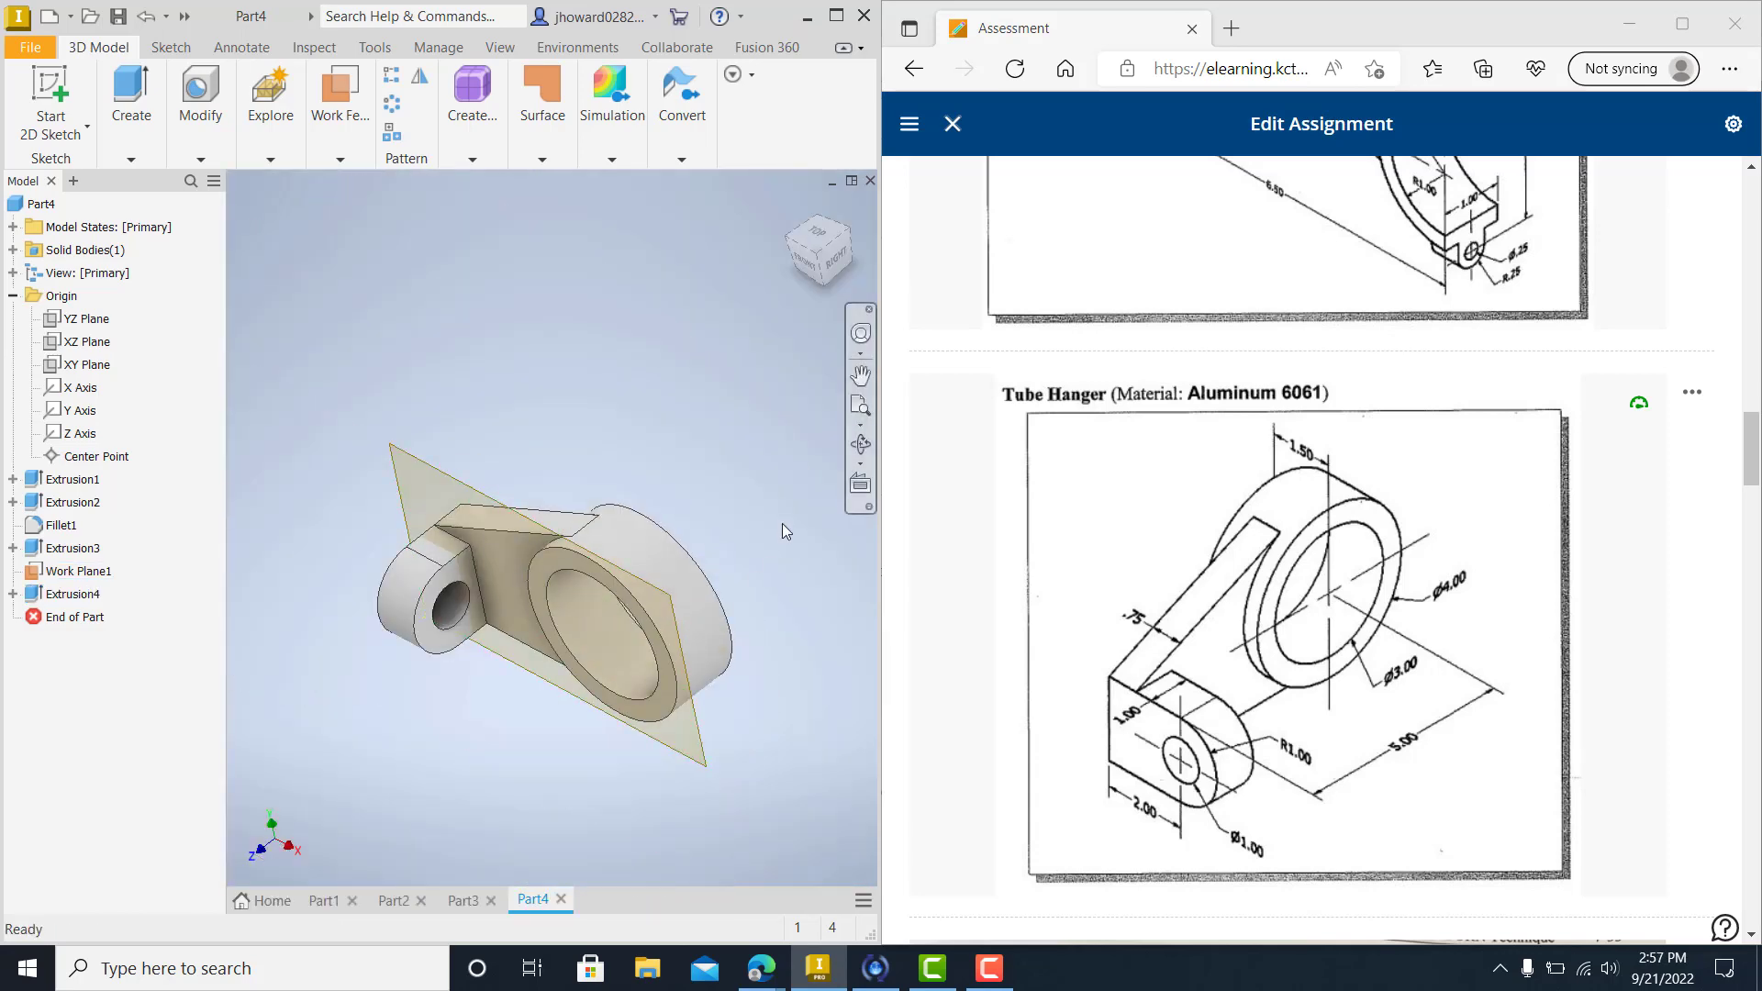
# Turn off the visibility of the offset work plane in front of the arm.
pyautogui.moveTo(706, 659)
pyautogui.keyDown('shift'); pyautogui.mouseDown(button='middle')
pyautogui.moveTo(728, 594)
pyautogui.moveTo(803, 623)
pyautogui.moveTo(771, 551)
pyautogui.mouseUp(button='middle'); pyautogui.keyUp('shift')
pyautogui.click(423, 560)
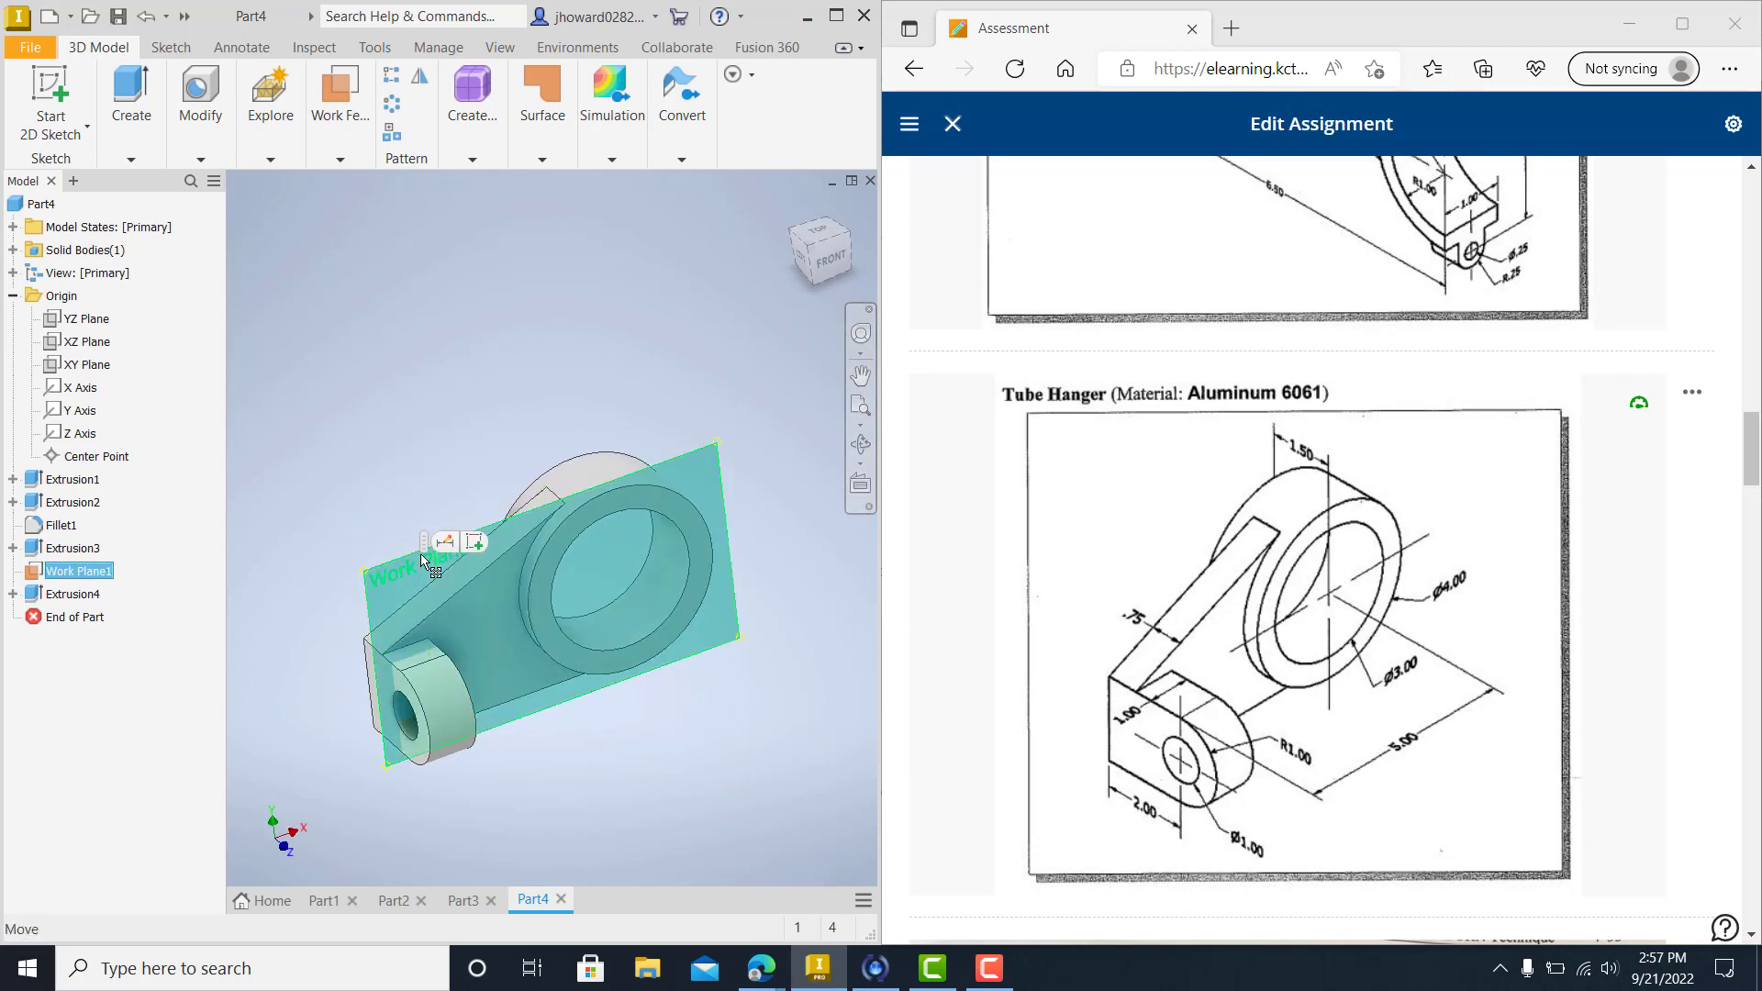
pyautogui.rightClick(422, 557)
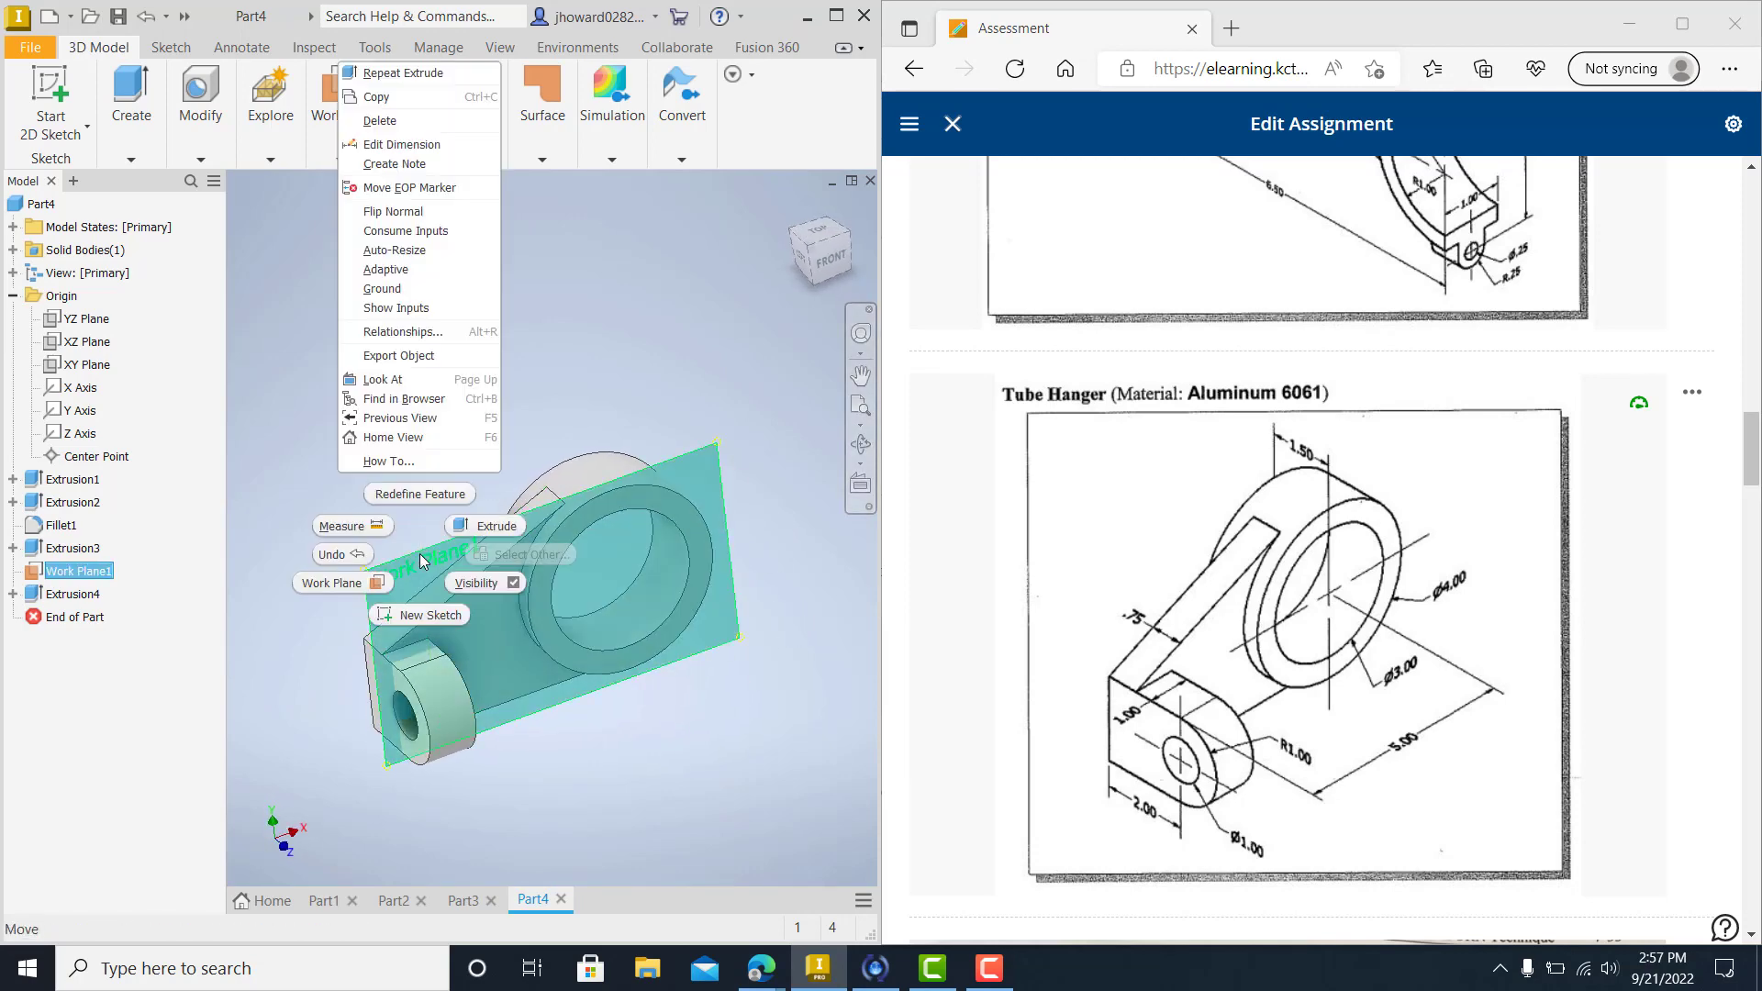
pyautogui.click(503, 581)
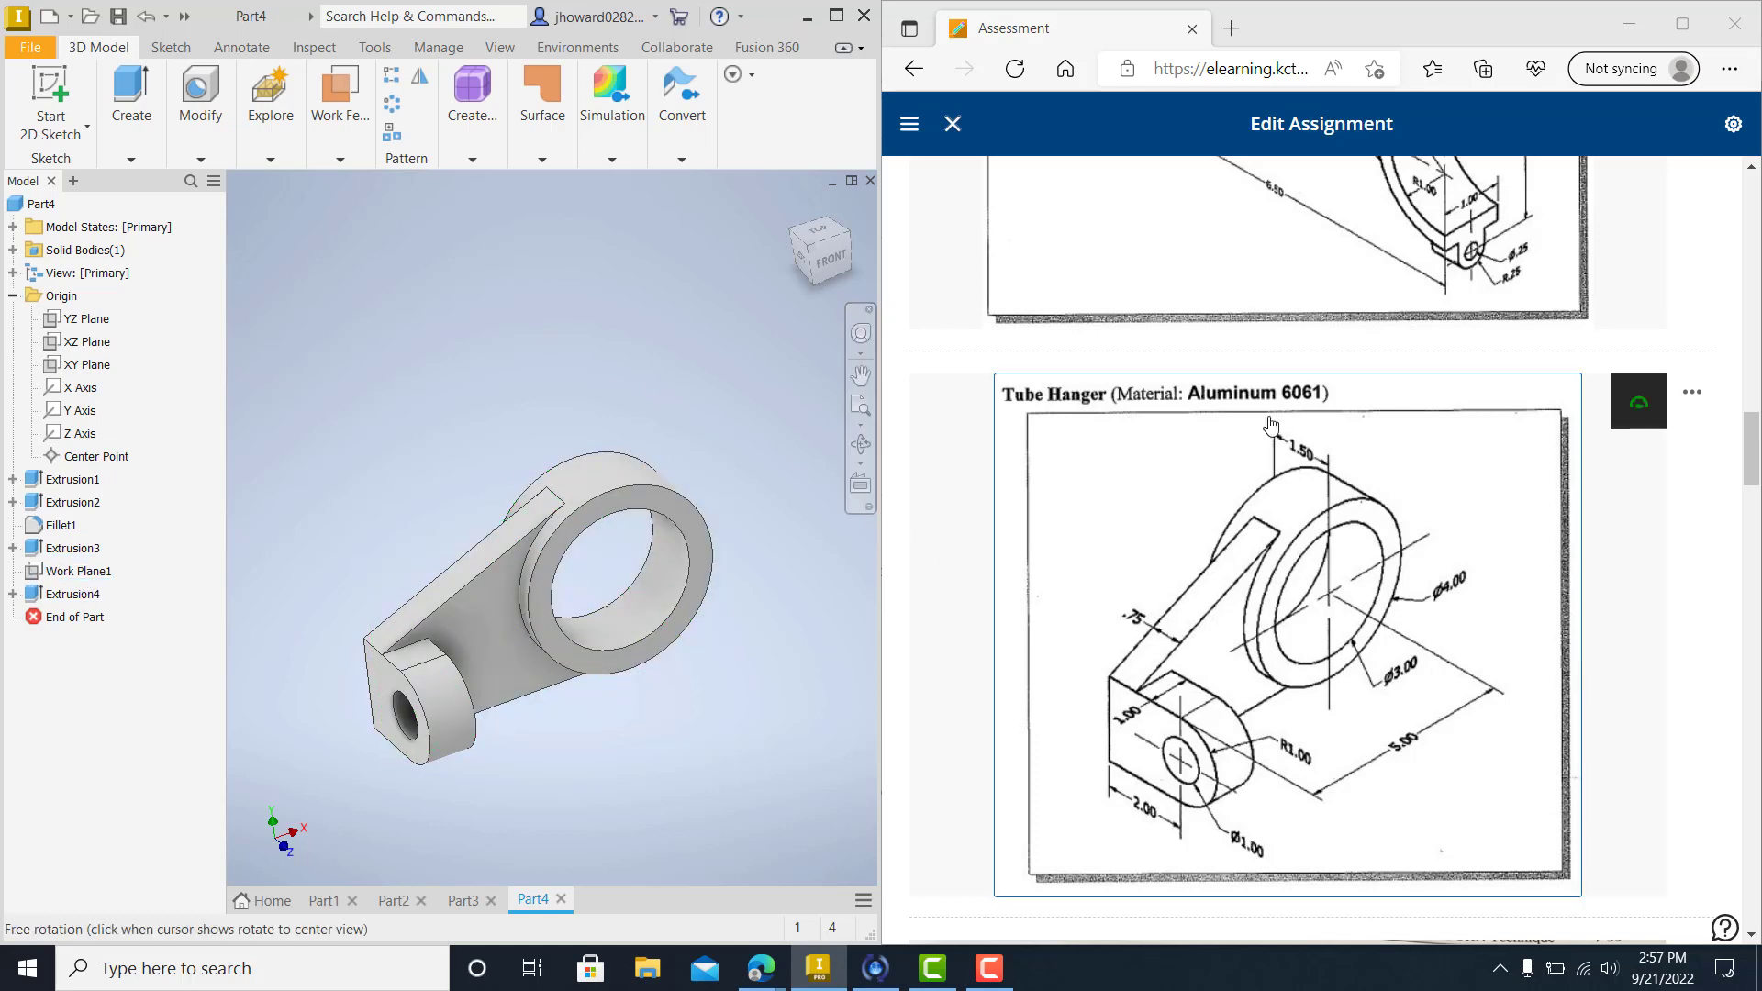
# Assign Aluminum 6061 as the part's material in its iProperties and apply the change.
pyautogui.rightClick(59, 213)
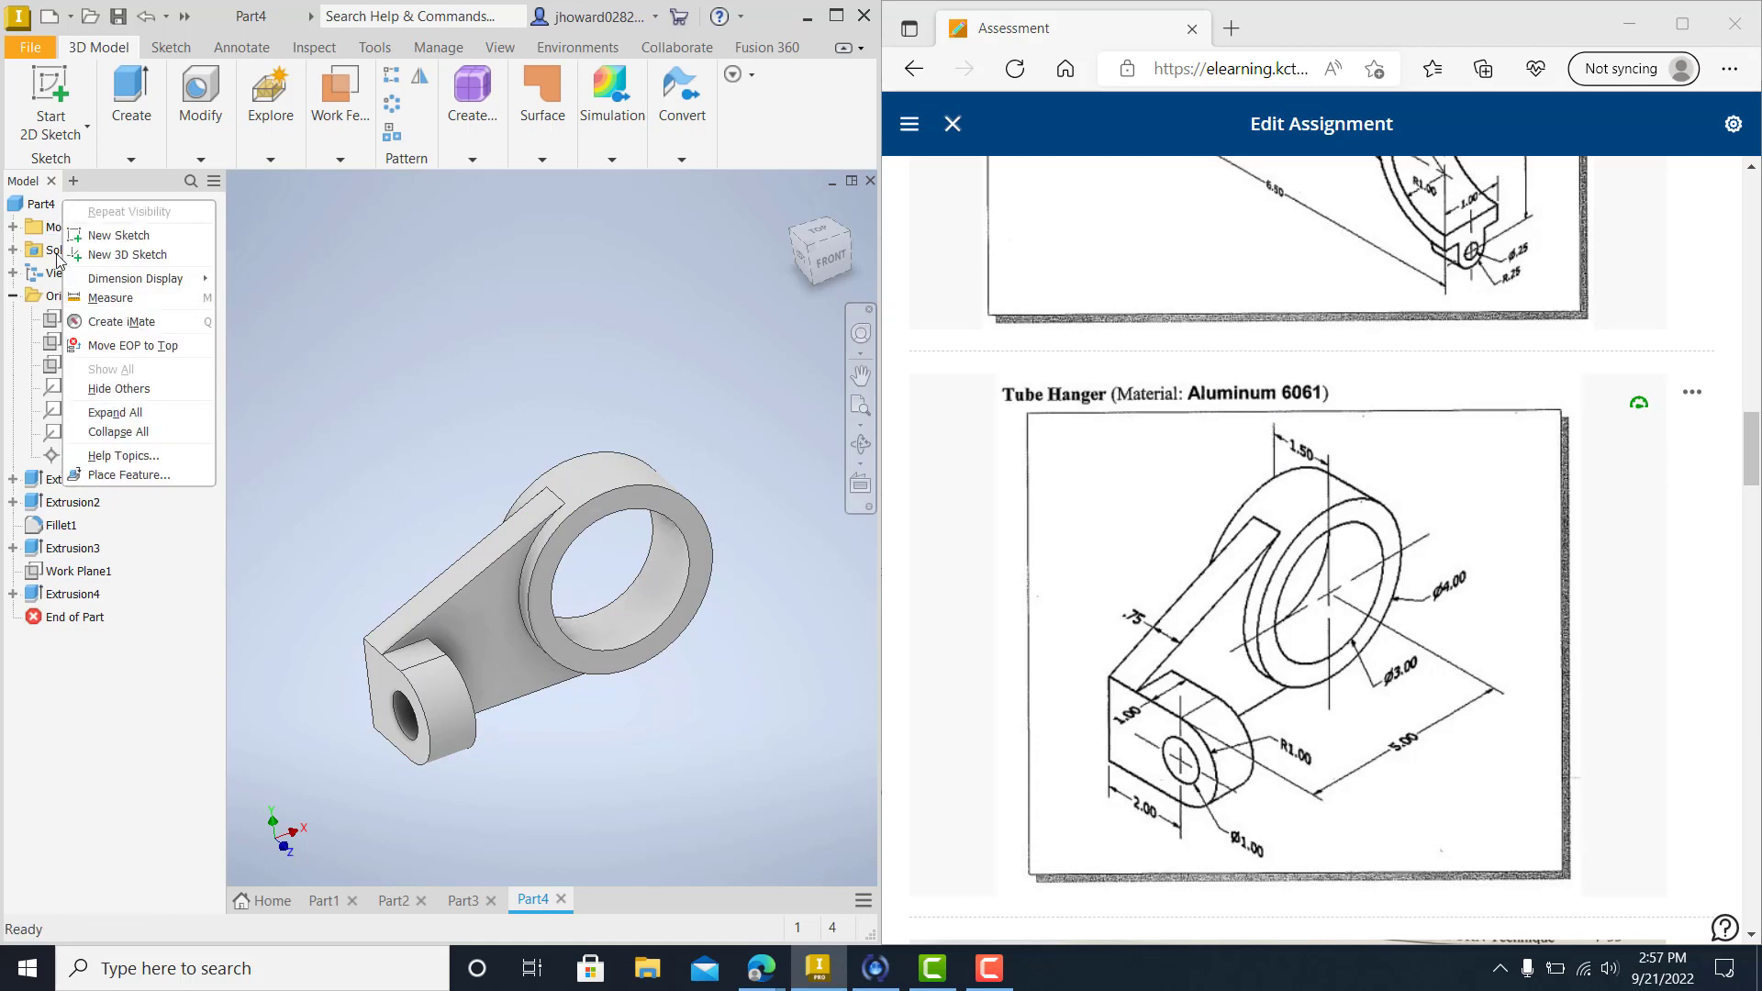
pyautogui.click(40, 209)
pyautogui.click(41, 209)
pyautogui.rightClick(40, 207)
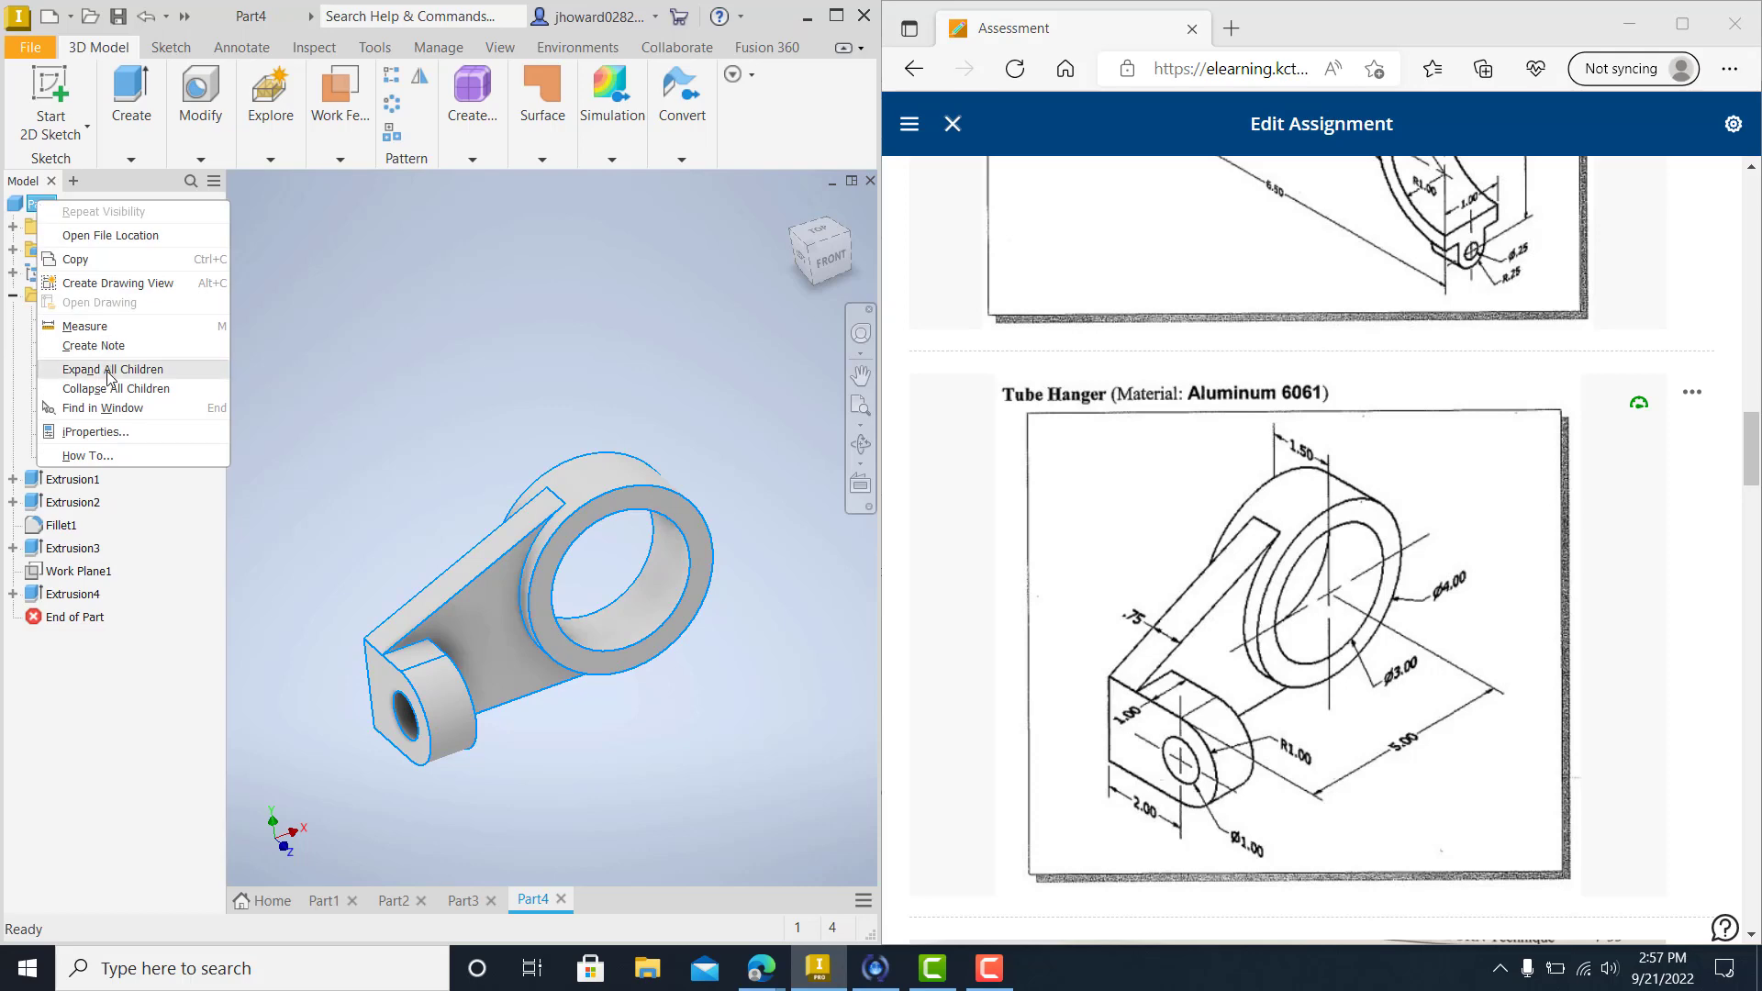
pyautogui.click(96, 431)
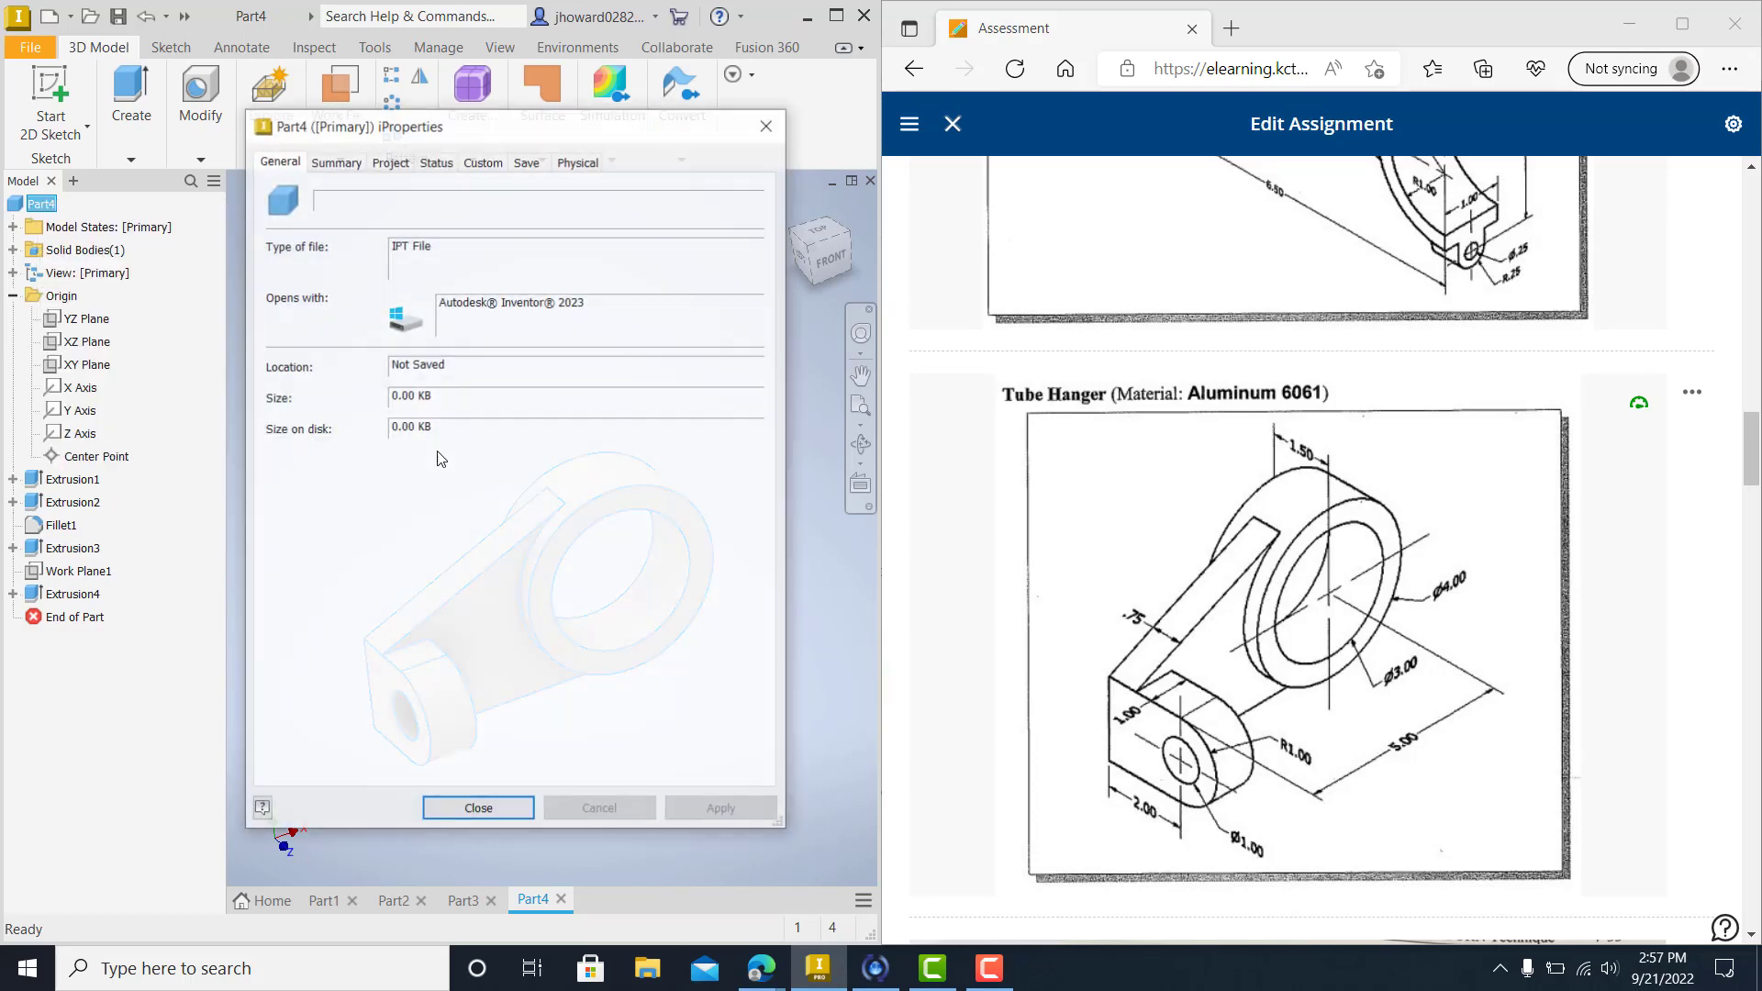
pyautogui.click(576, 160)
pyautogui.click(555, 267)
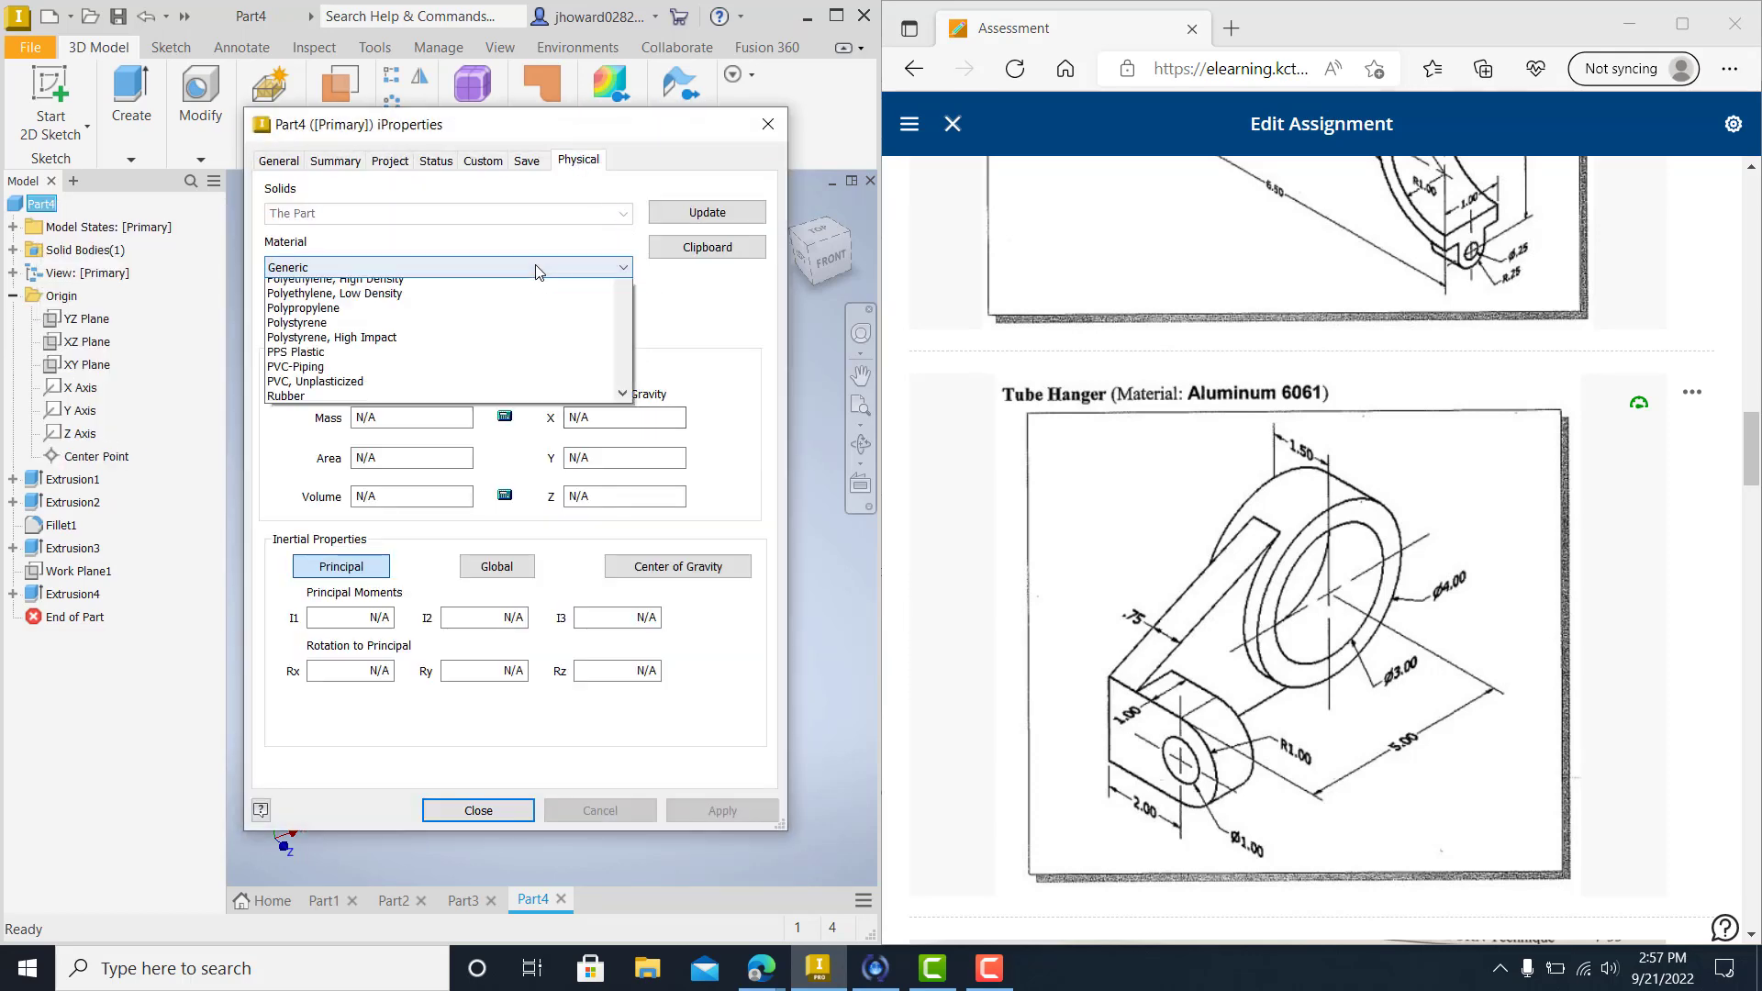
pyautogui.scroll(2, 525, 367)
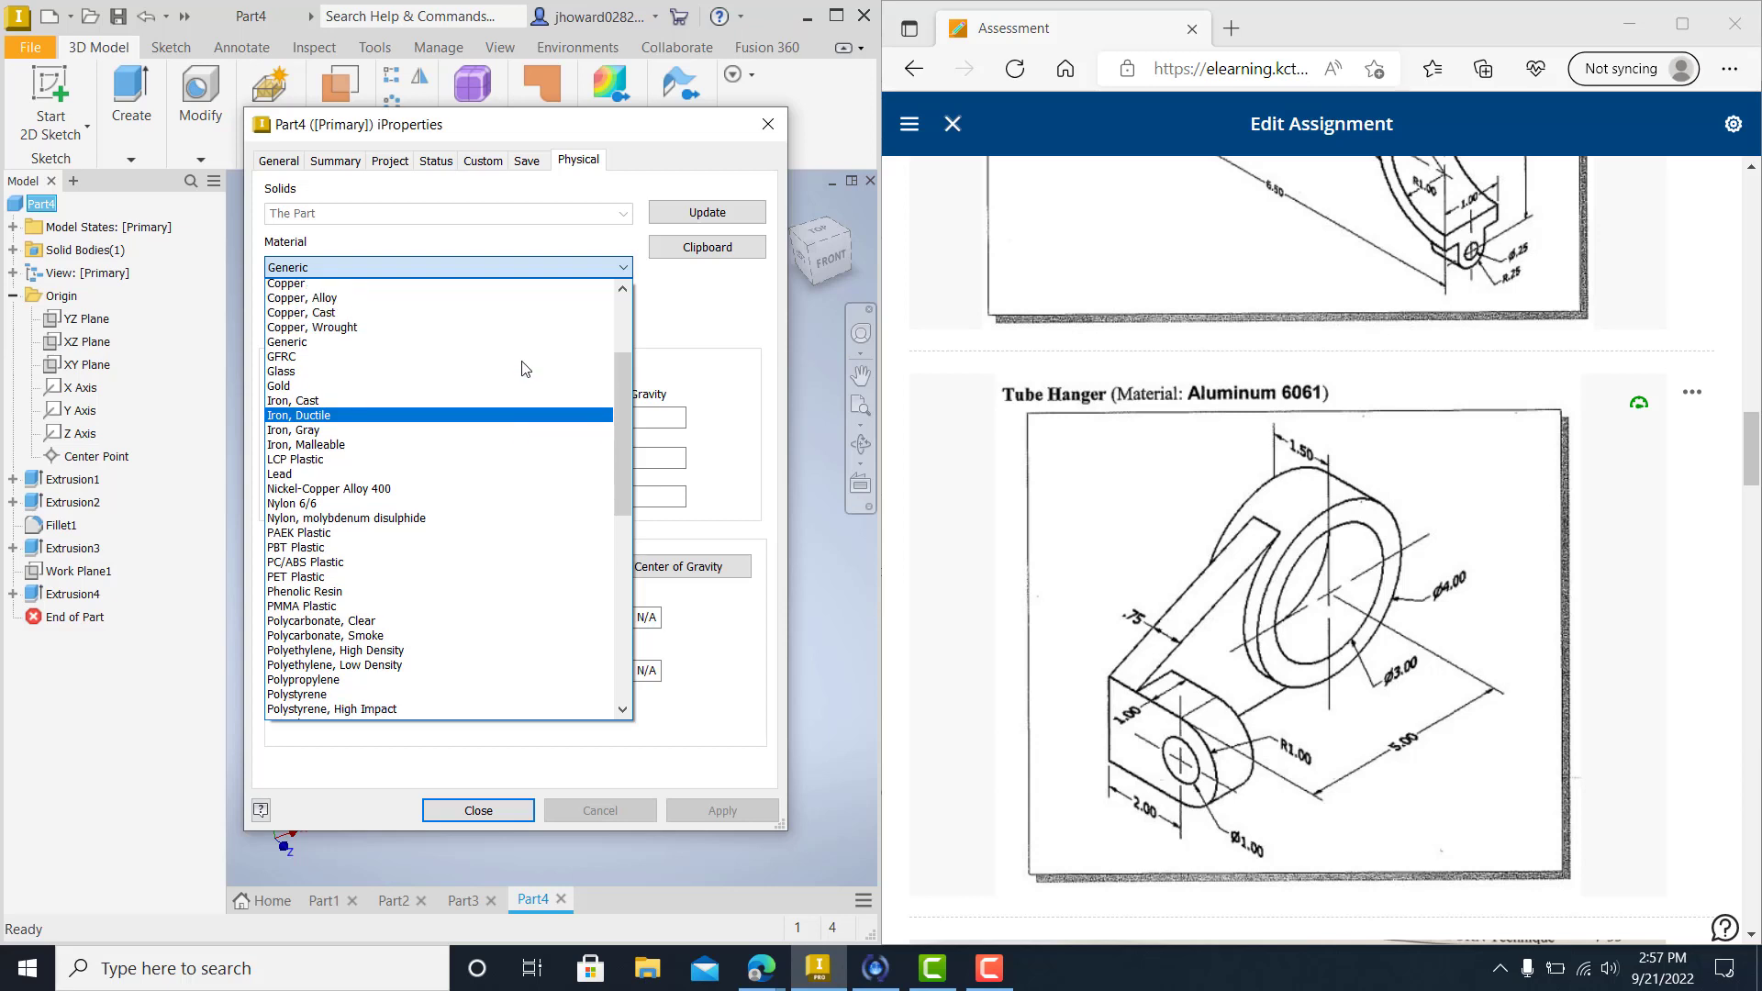
pyautogui.scroll(4, 523, 367)
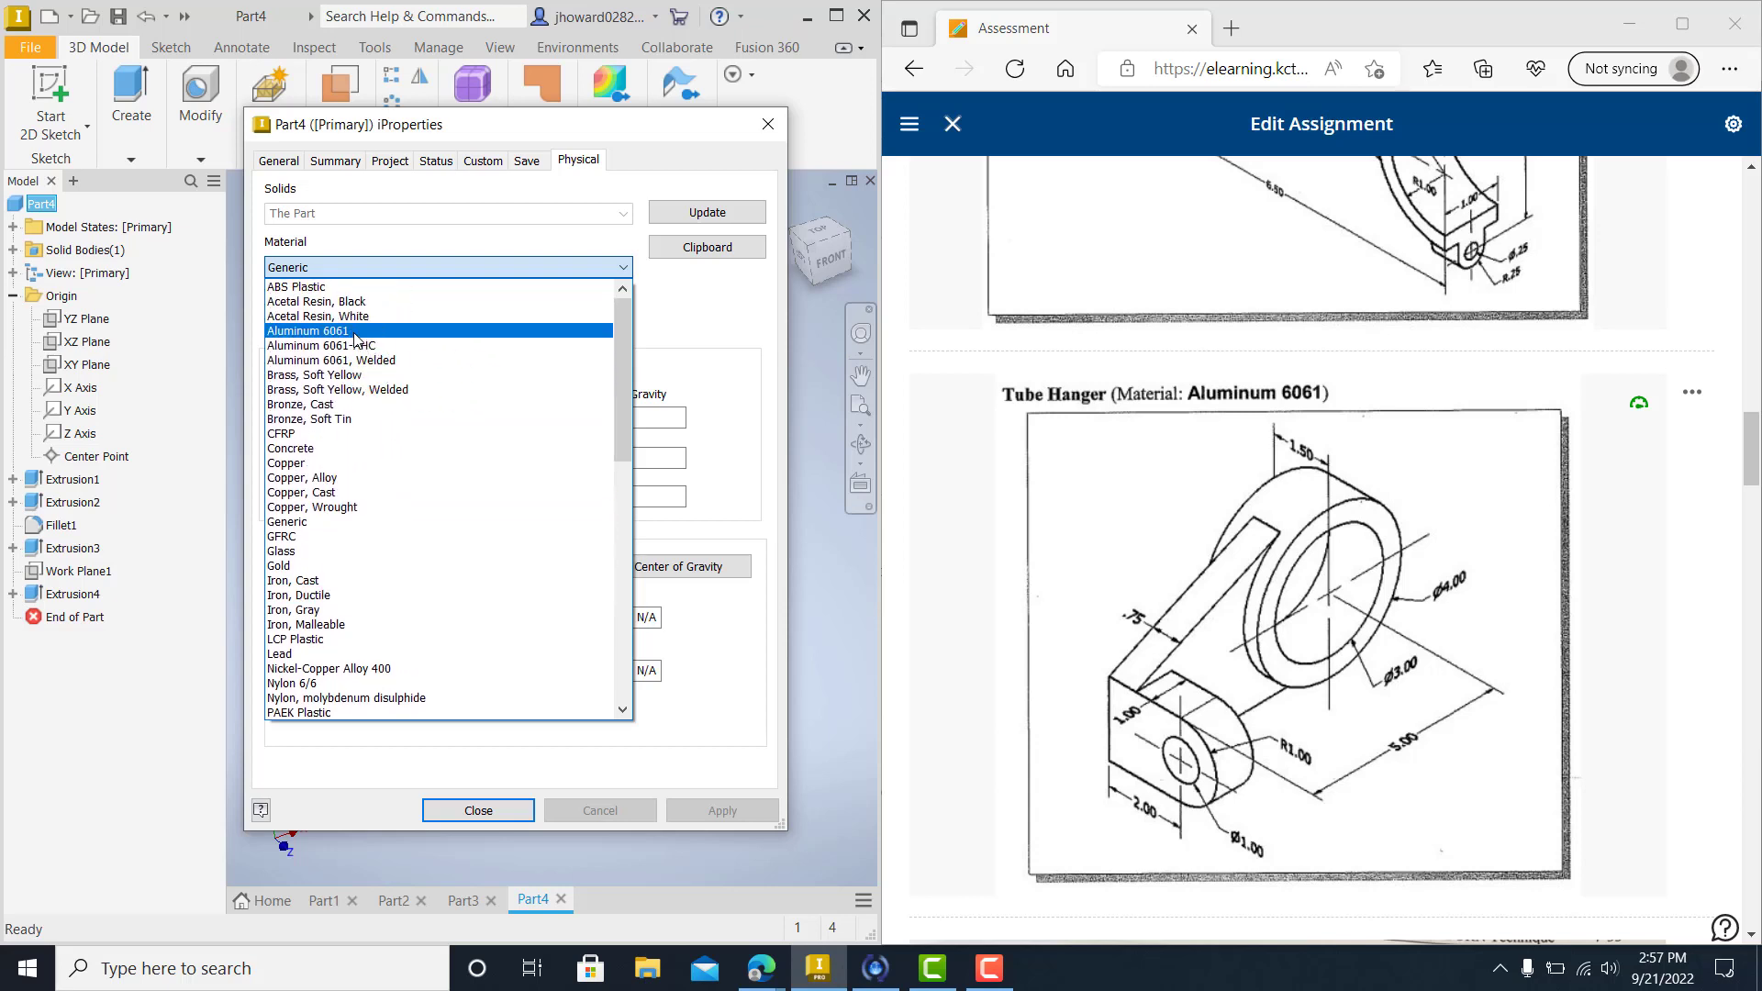
pyautogui.click(360, 332)
pyautogui.click(722, 813)
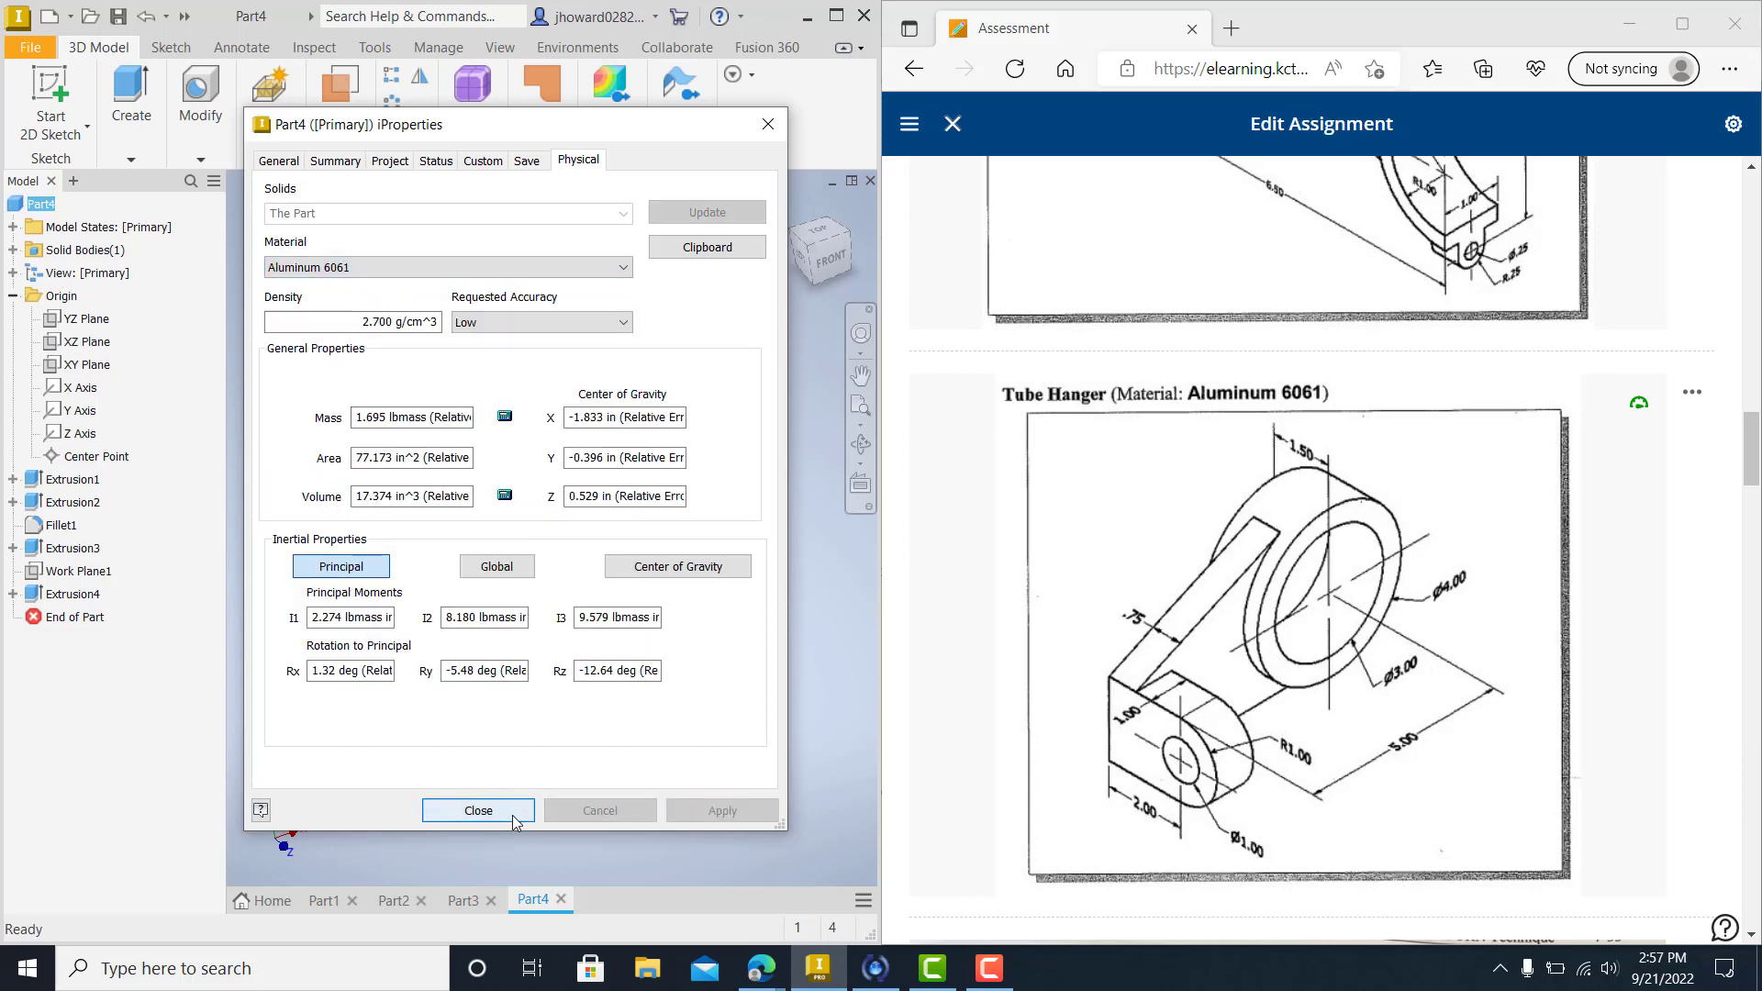
pyautogui.click(479, 810)
pyautogui.click(597, 380)
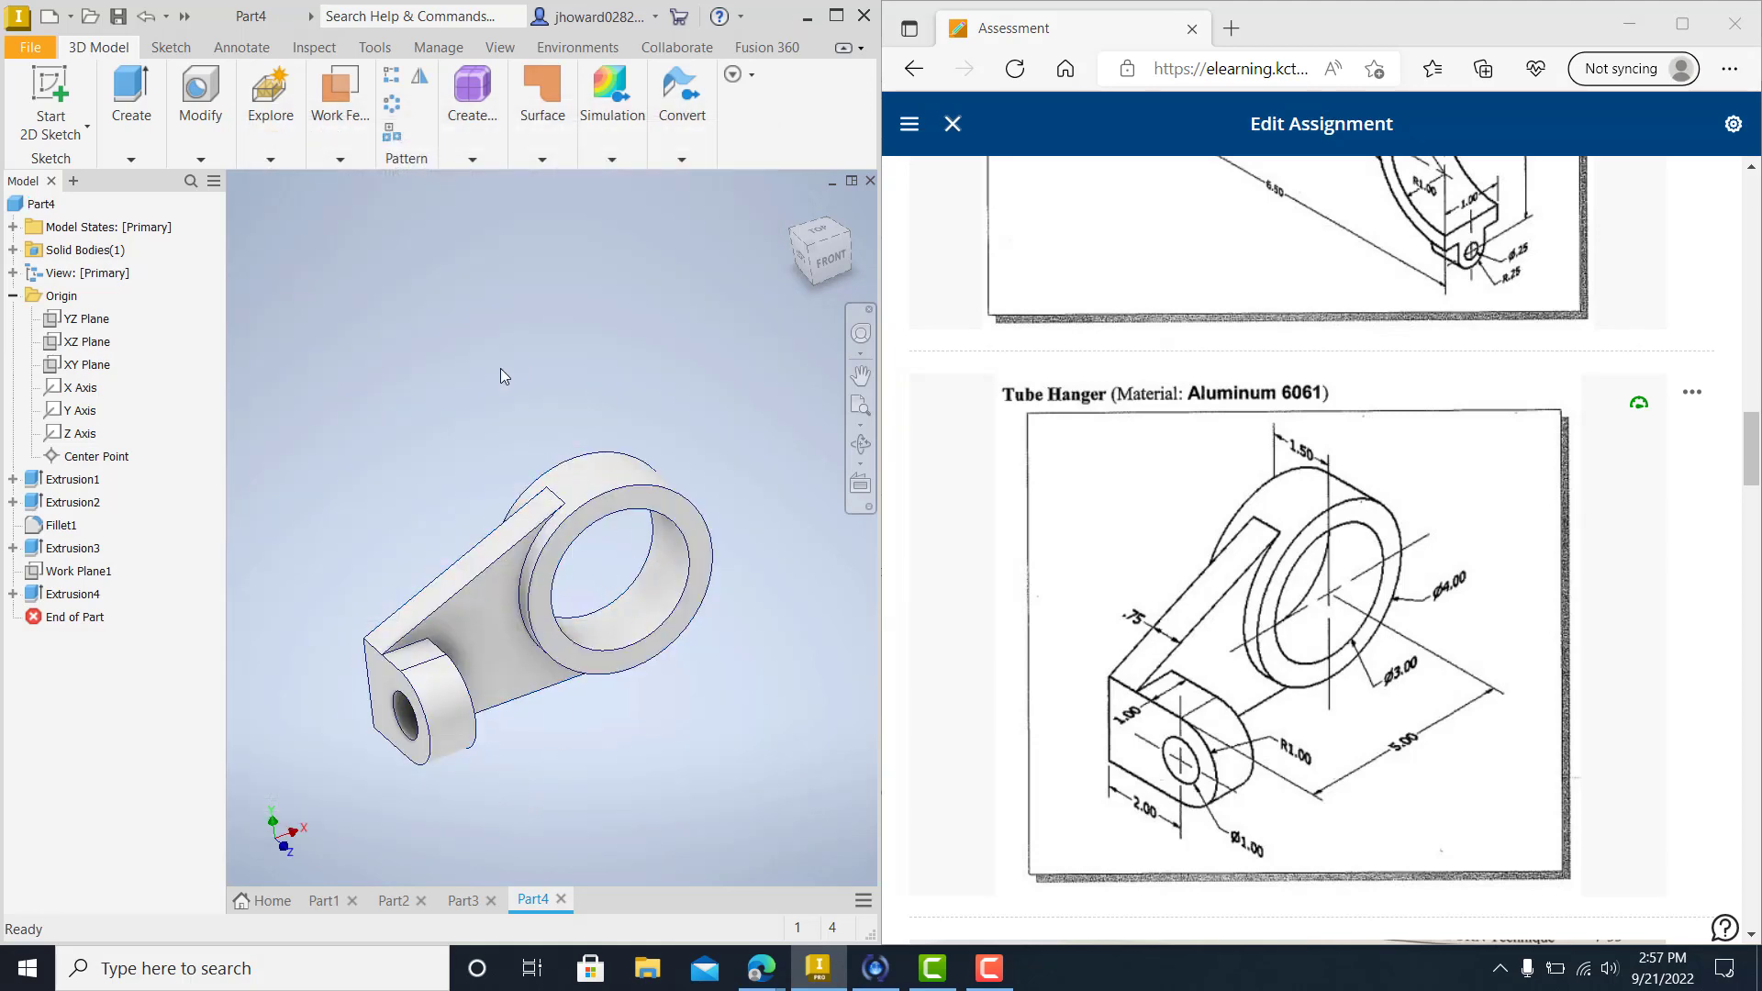